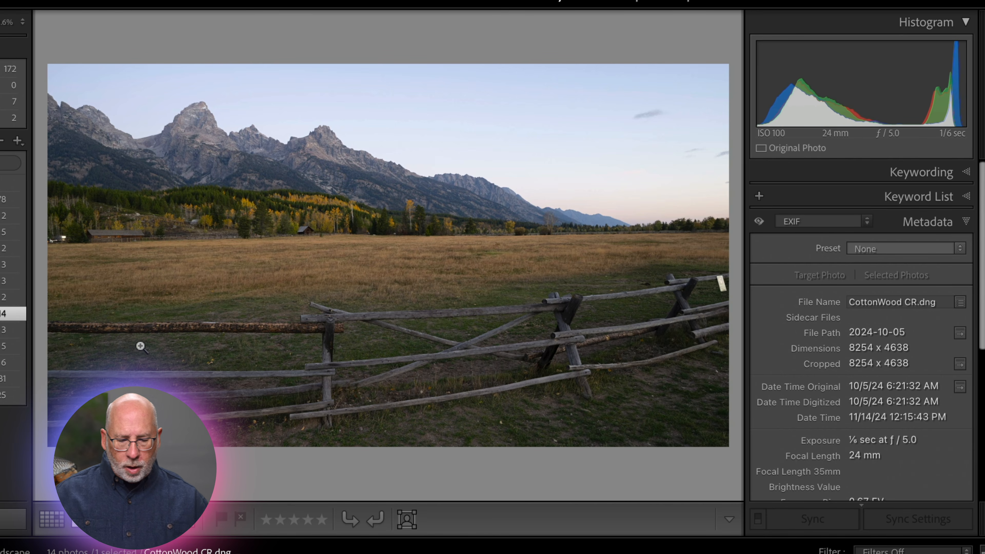
# Step: Browse through the photos in the filmstrip to review the vertical frames of the panorama sequence
pyautogui.click(171, 553)
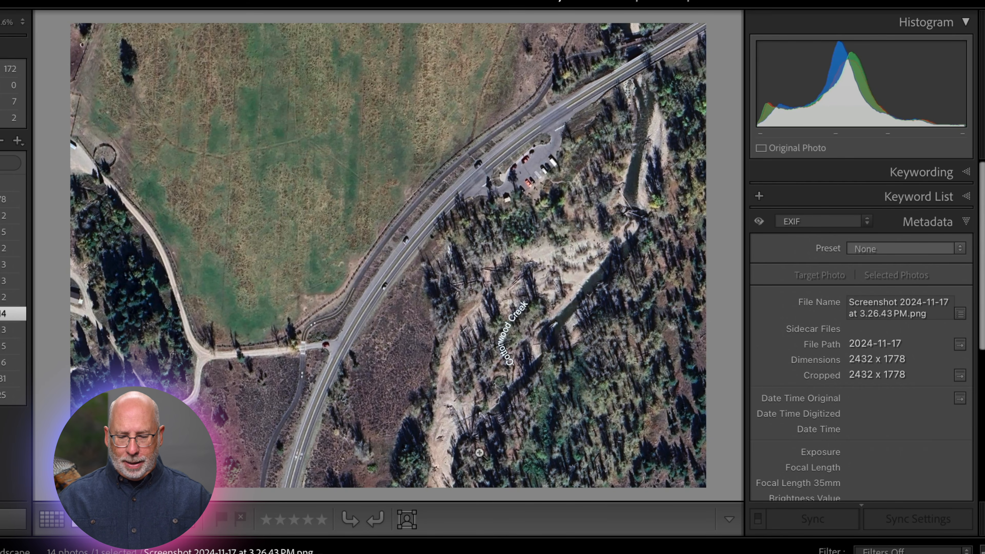
pyautogui.click(590, 553)
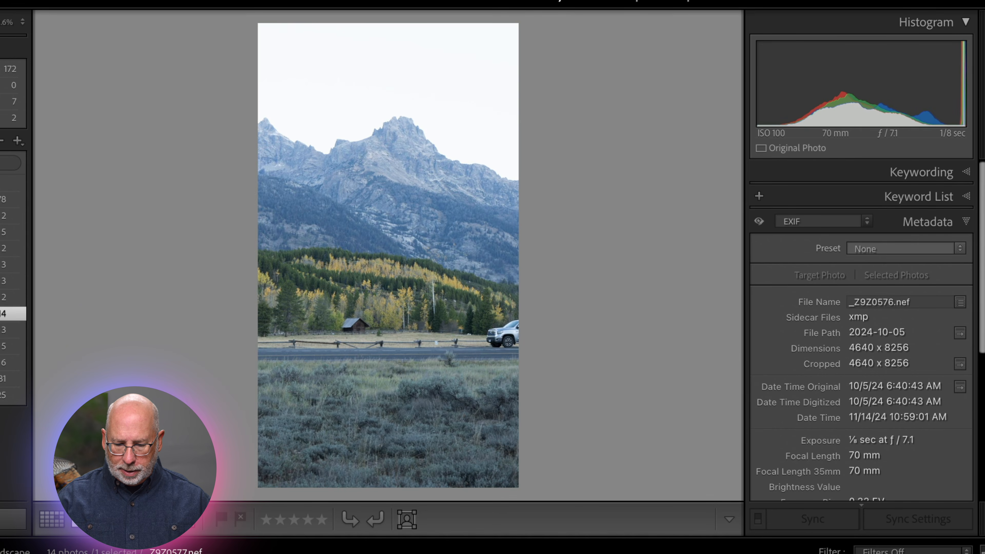
pyautogui.press('Right')
pyautogui.press('Right')
pyautogui.press('Right')
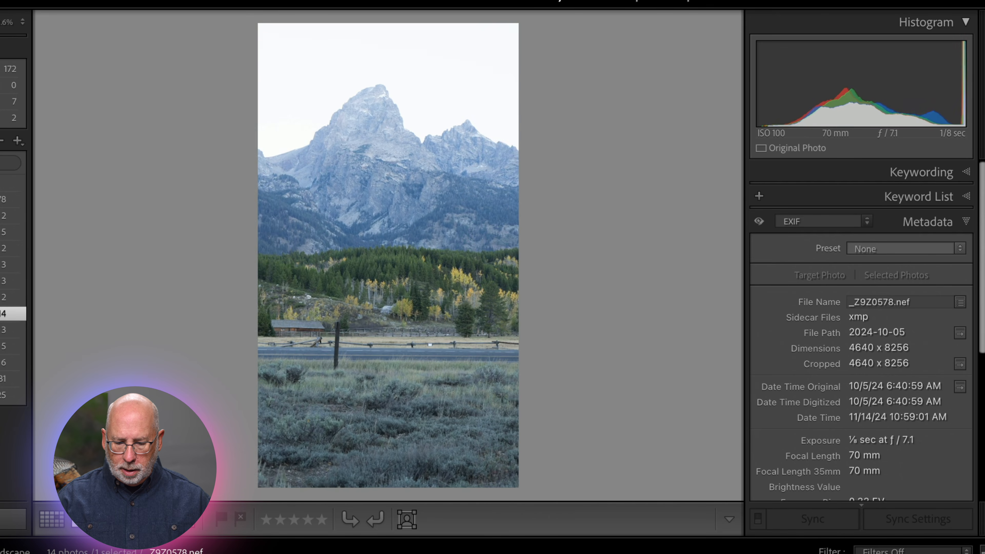
pyautogui.press('Right')
pyautogui.press('Right')
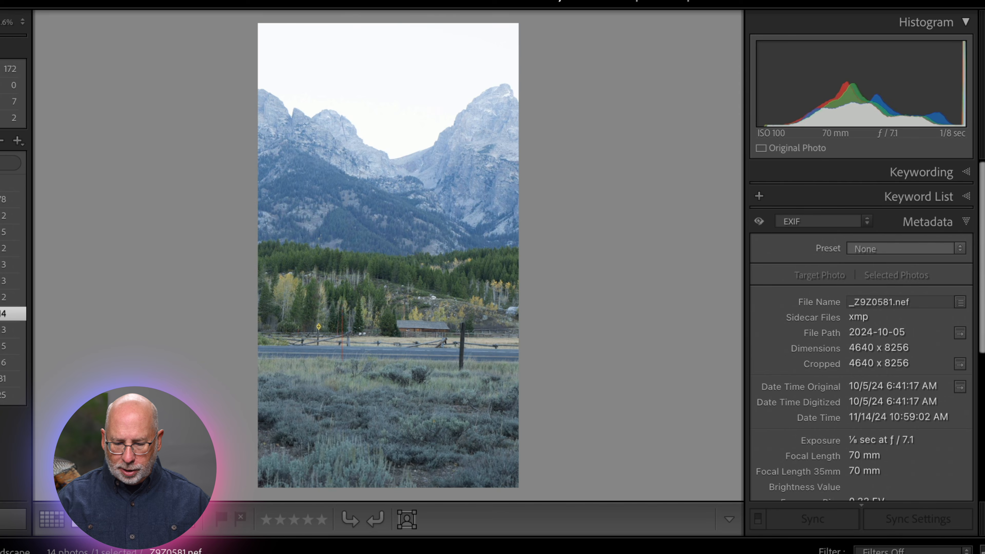
pyautogui.press('Left')
pyautogui.press('Left')
pyautogui.press('Left')
pyautogui.press('Left')
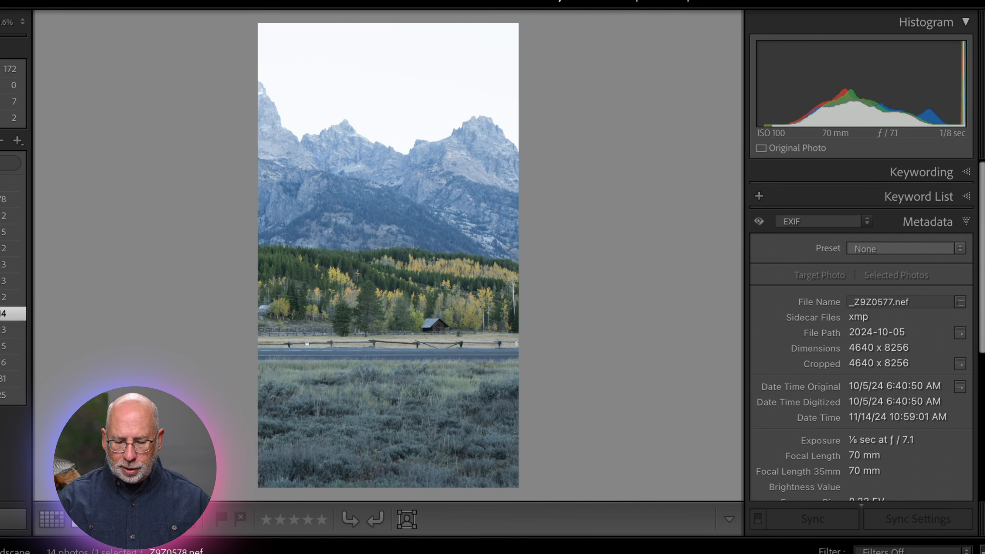
pyautogui.press('Left')
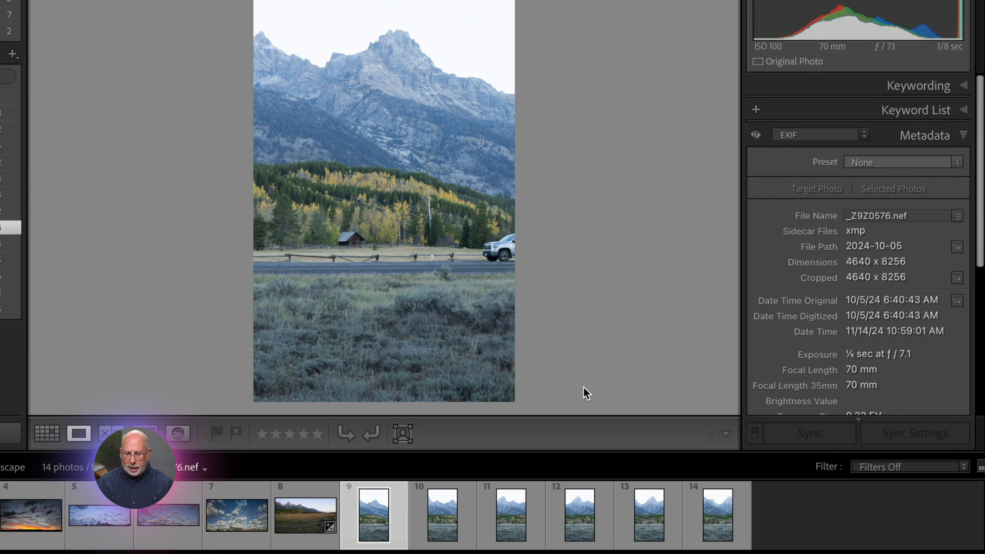
# Step: Select the six vertical frames and merge them into a panorama
pyautogui.keyDown('shift'); pyautogui.click(705, 522); pyautogui.keyUp('shift')
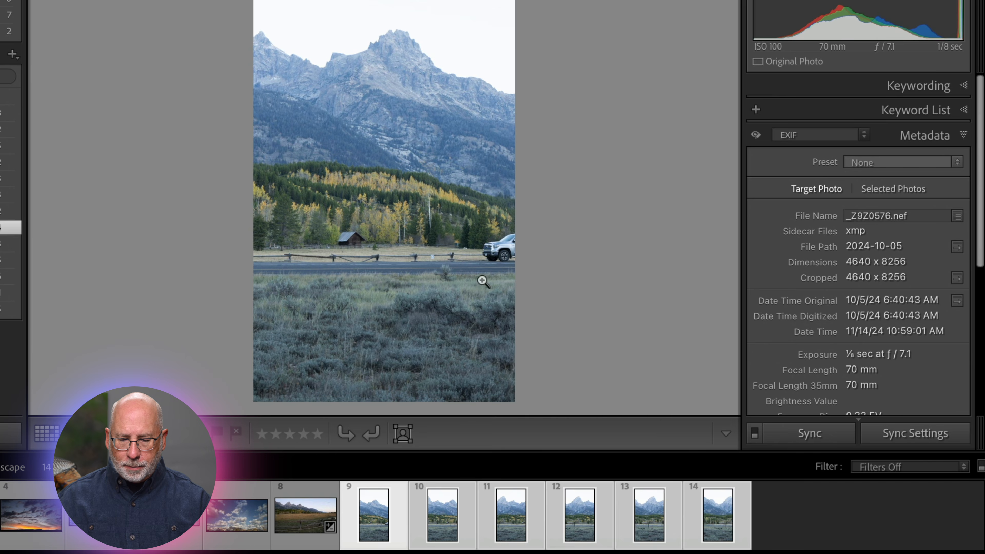
pyautogui.rightClick(396, 127)
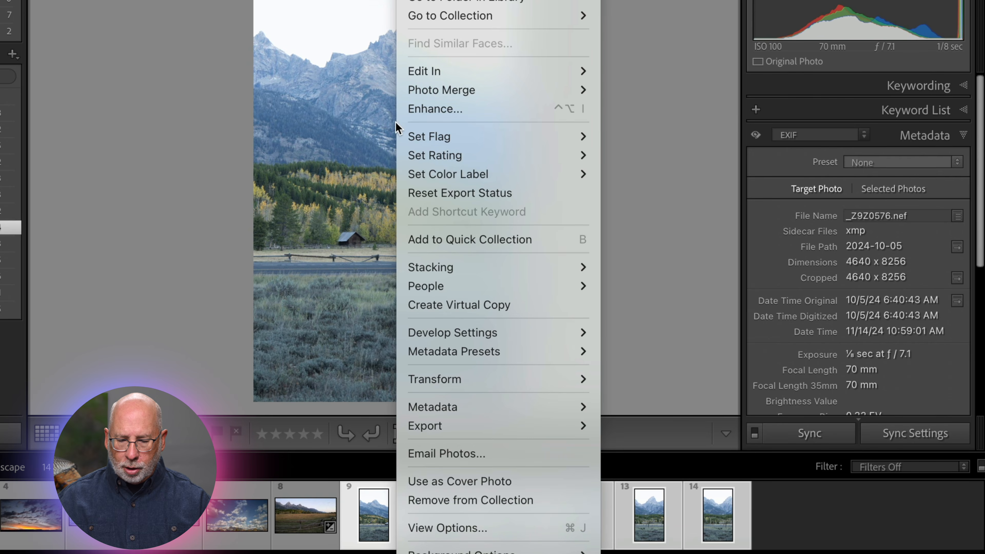
pyautogui.moveTo(423, 93)
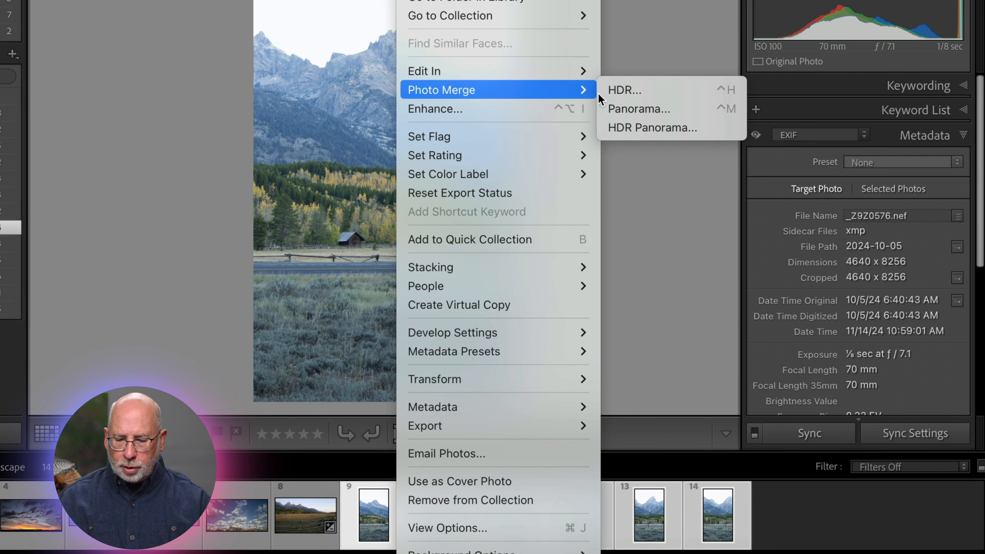
pyautogui.click(624, 109)
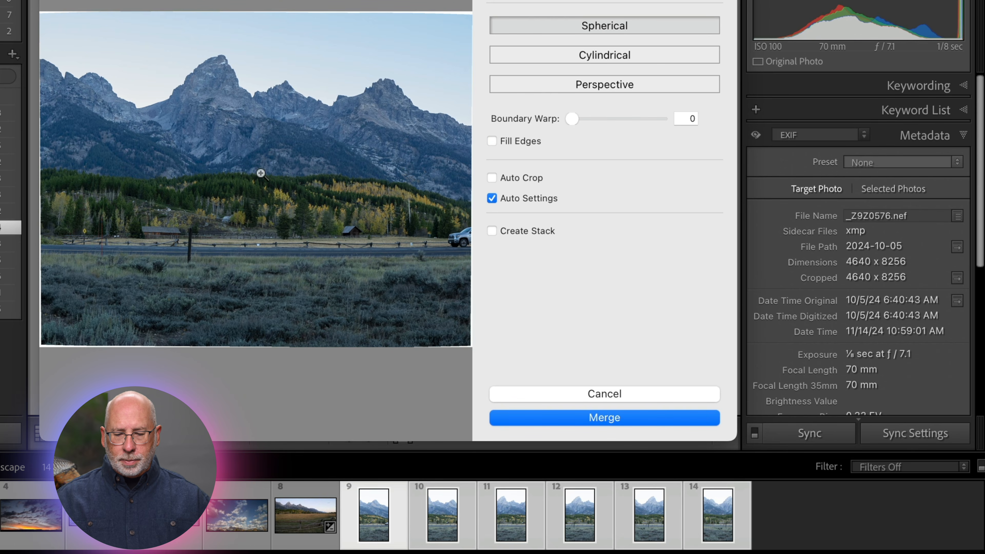
pyautogui.click(590, 419)
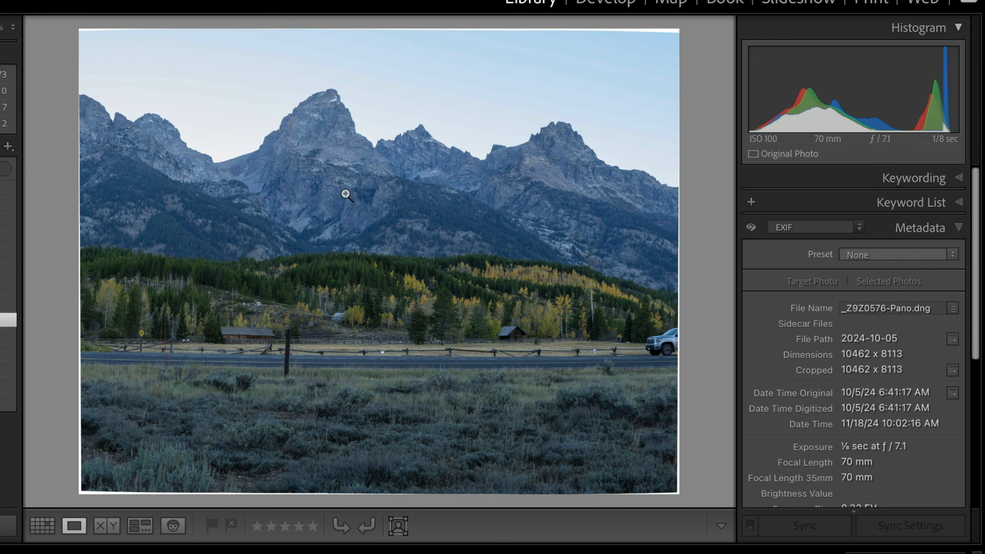
# Step: Zoom in and pan across the merged panorama to inspect its detail
pyautogui.click(242, 261)
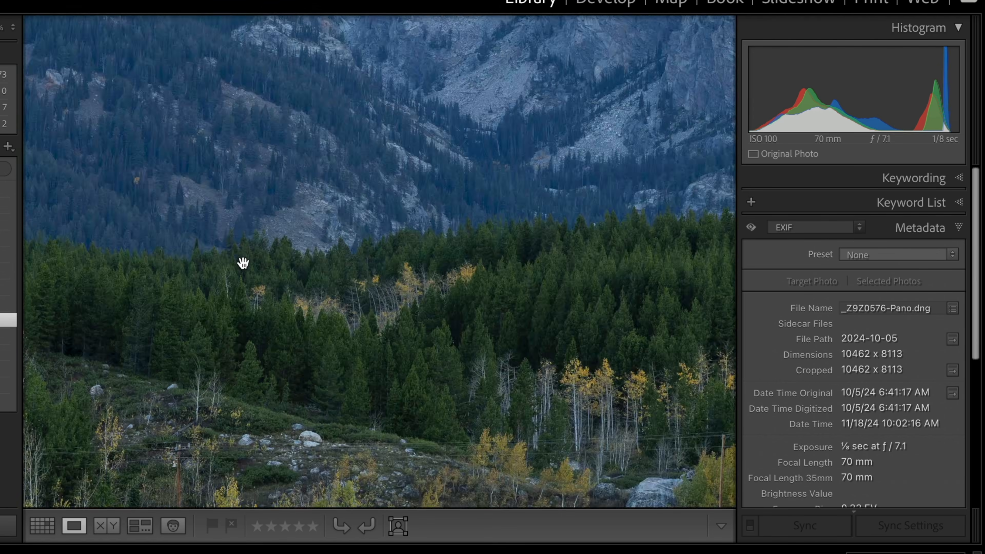
pyautogui.click(213, 317)
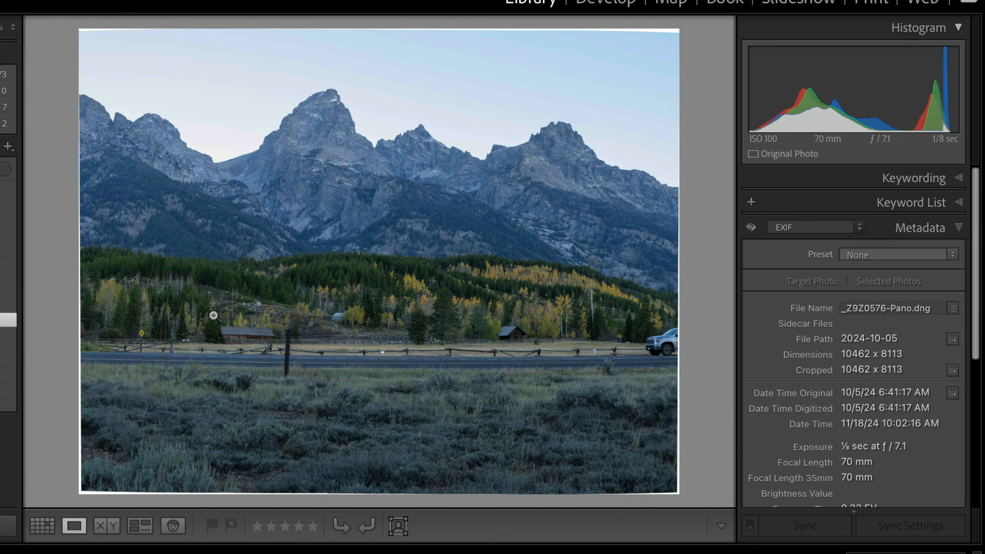
pyautogui.click(213, 315)
pyautogui.moveTo(214, 315); pyautogui.dragTo(623, 108)
pyautogui.moveTo(506, 293); pyautogui.dragTo(379, 168)
pyautogui.click(372, 188)
# Step: Open the panorama in Develop and crop it to remove the warped white edges
pyautogui.press('d')
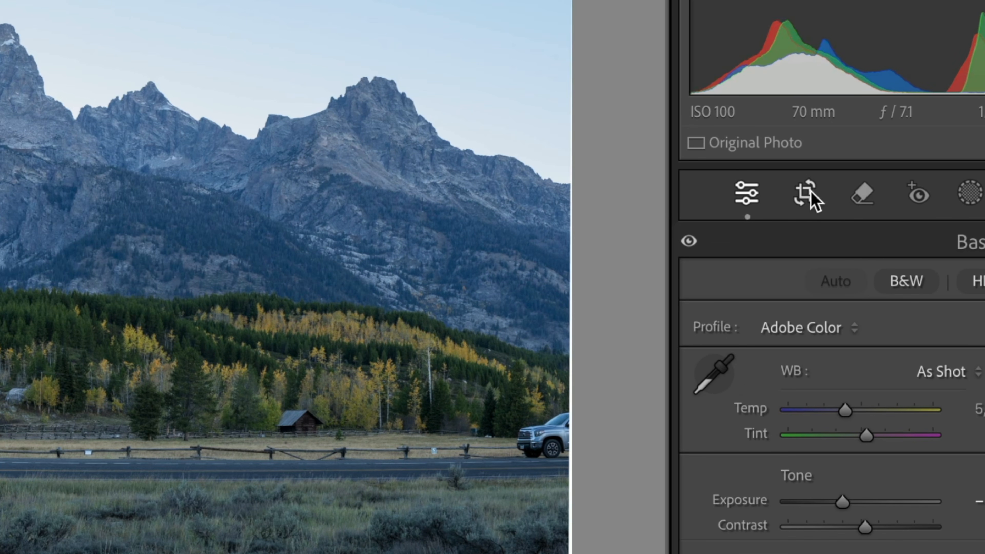
pyautogui.click(809, 196)
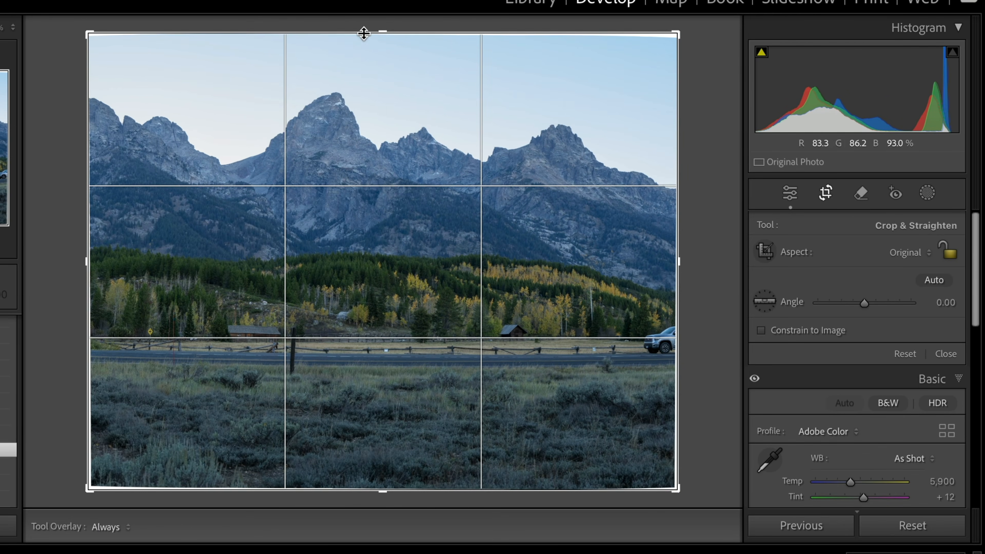
pyautogui.moveTo(364, 33); pyautogui.dragTo(379, 39)
pyautogui.moveTo(380, 486); pyautogui.dragTo(389, 460)
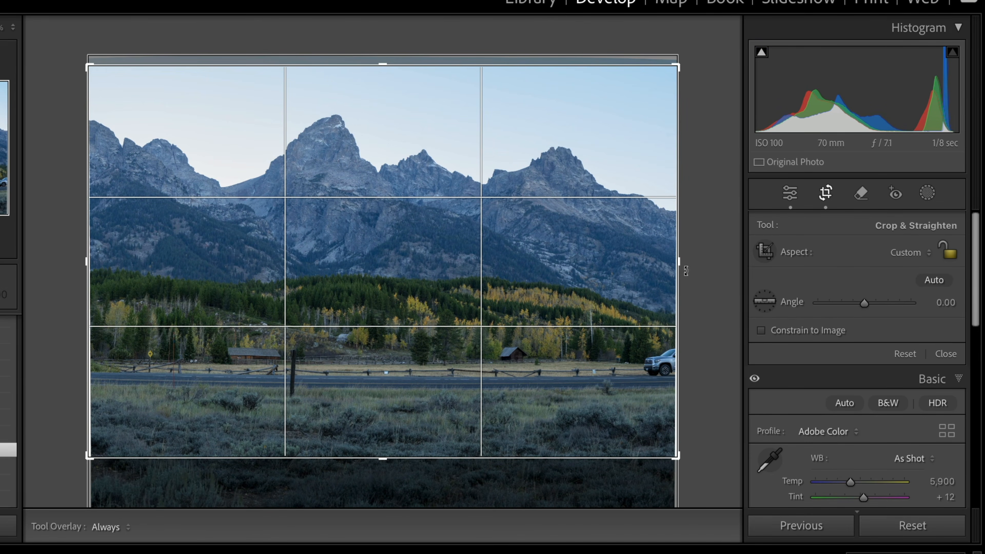
pyautogui.moveTo(683, 262); pyautogui.dragTo(675, 264)
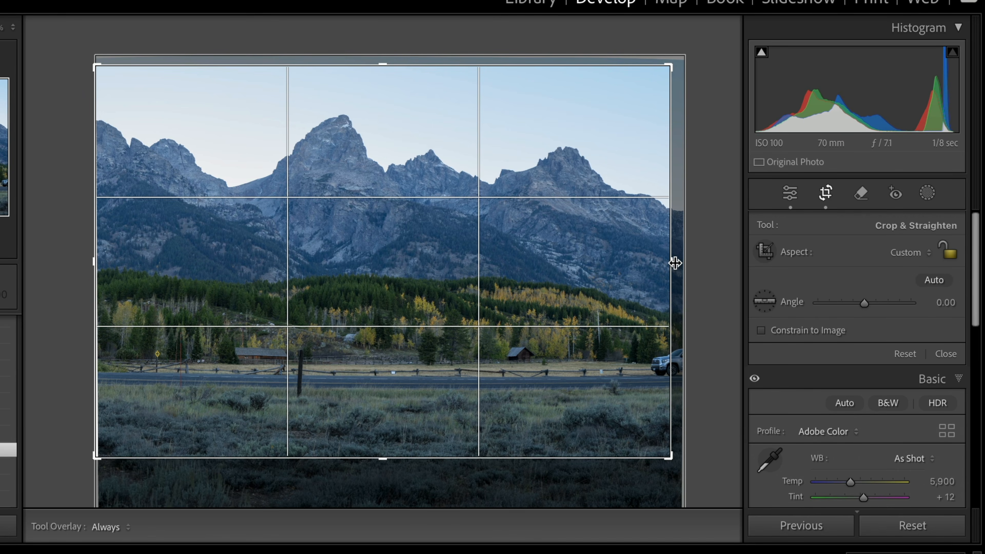
pyautogui.moveTo(675, 263); pyautogui.dragTo(666, 262)
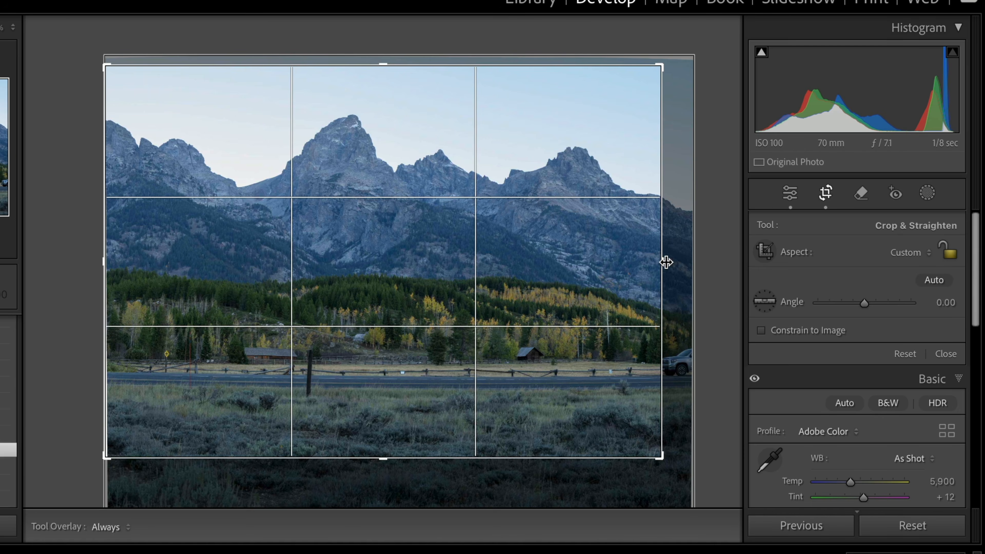
pyautogui.moveTo(666, 263)
pyautogui.mouseDown()
pyautogui.moveTo(681, 261)
pyautogui.moveTo(665, 258)
pyautogui.mouseUp()
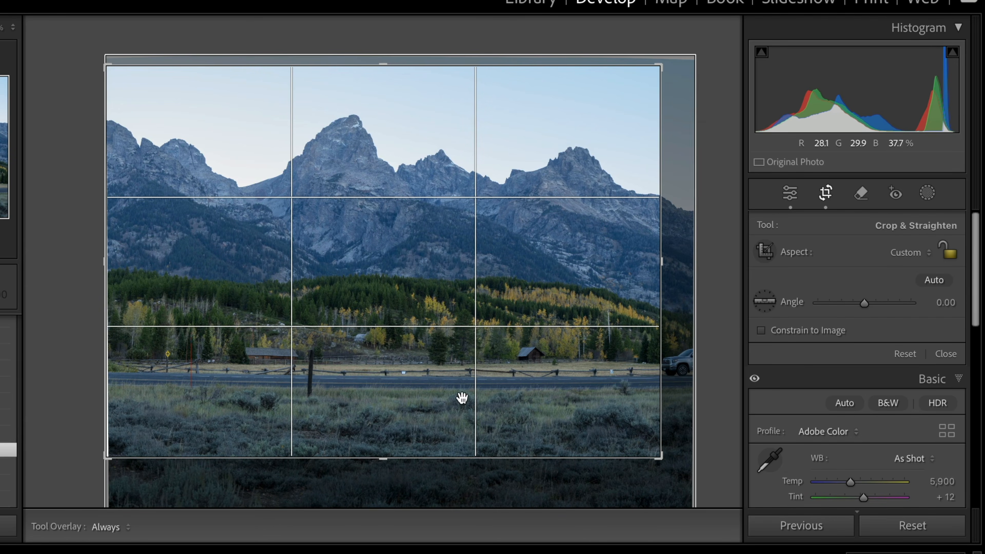
pyautogui.moveTo(385, 457); pyautogui.dragTo(388, 448)
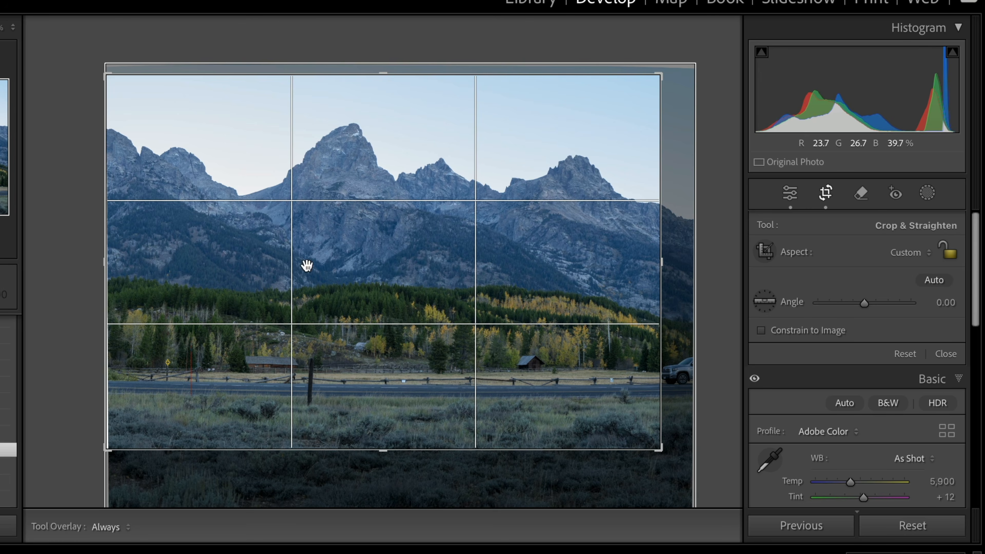
pyautogui.moveTo(104, 264); pyautogui.dragTo(110, 264)
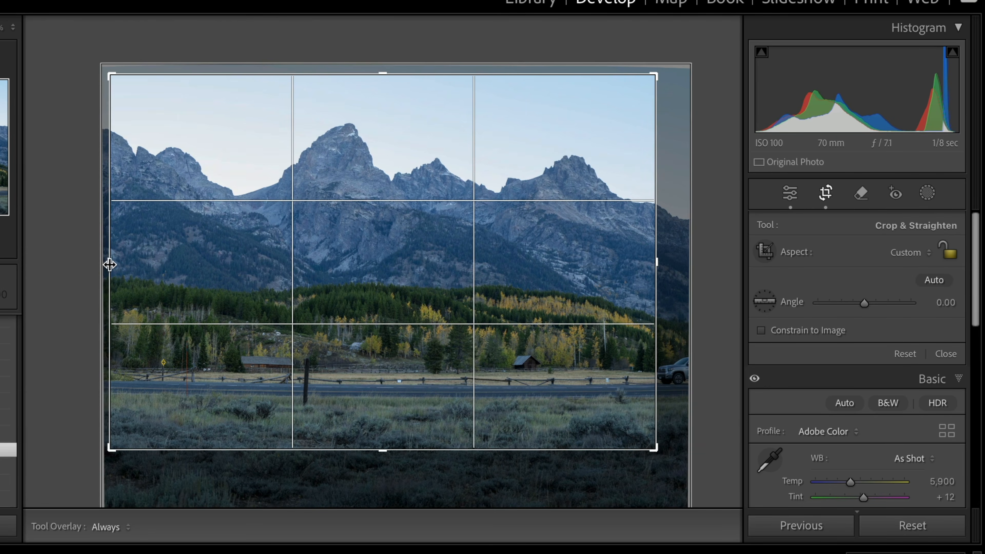
pyautogui.press('Return')
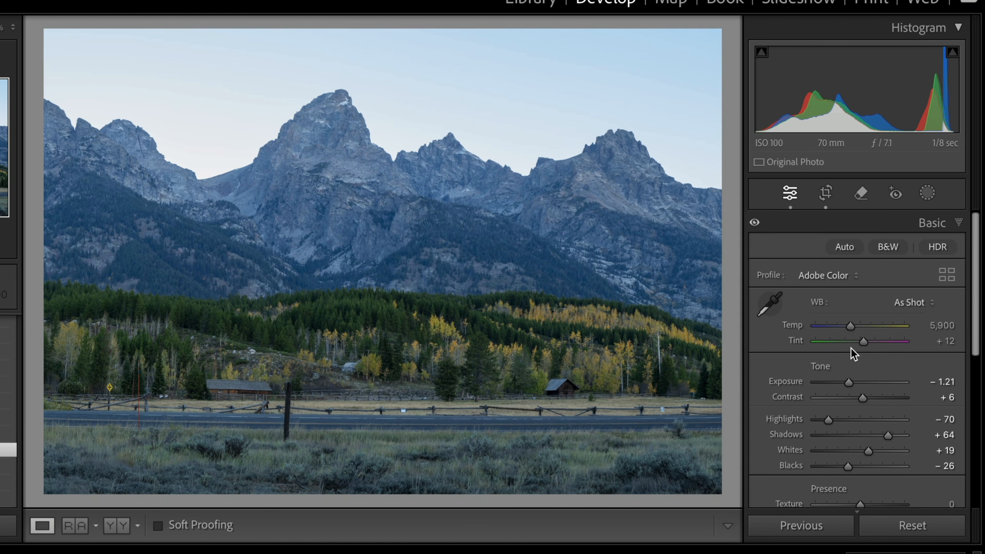
# Step: Warm the white balance to Temp 7,241 and Tint +25
pyautogui.moveTo(856, 330); pyautogui.dragTo(862, 328)
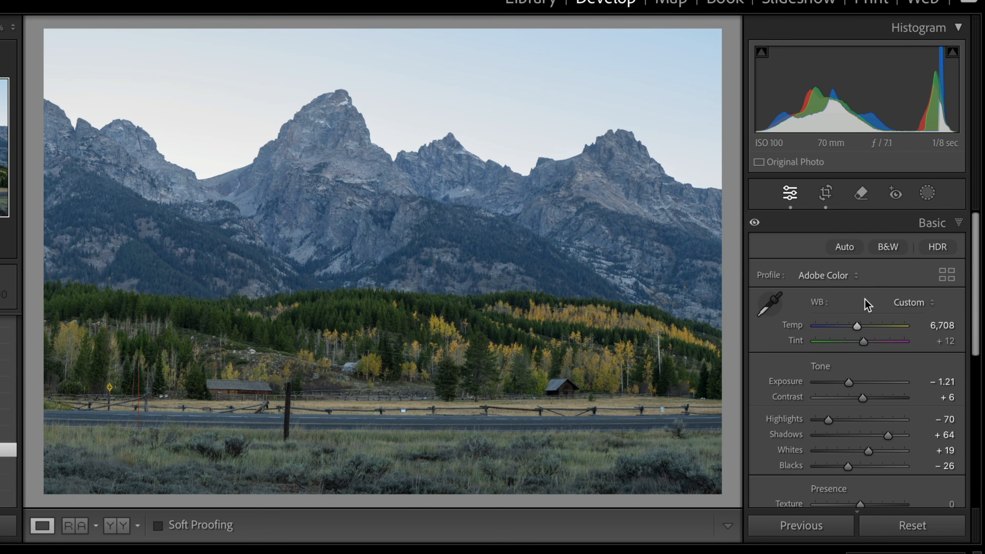
pyautogui.moveTo(865, 340); pyautogui.dragTo(867, 340)
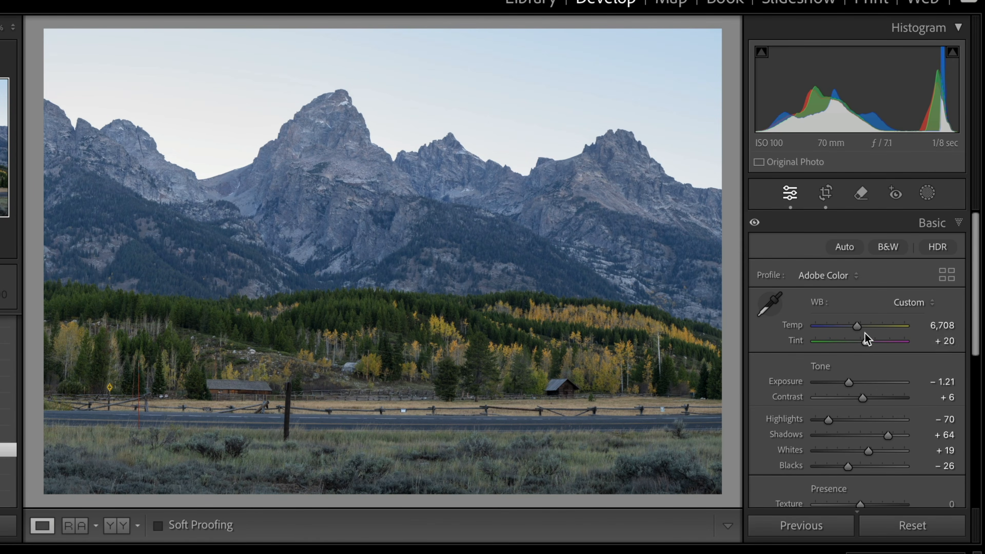
pyautogui.moveTo(862, 331); pyautogui.dragTo(865, 331)
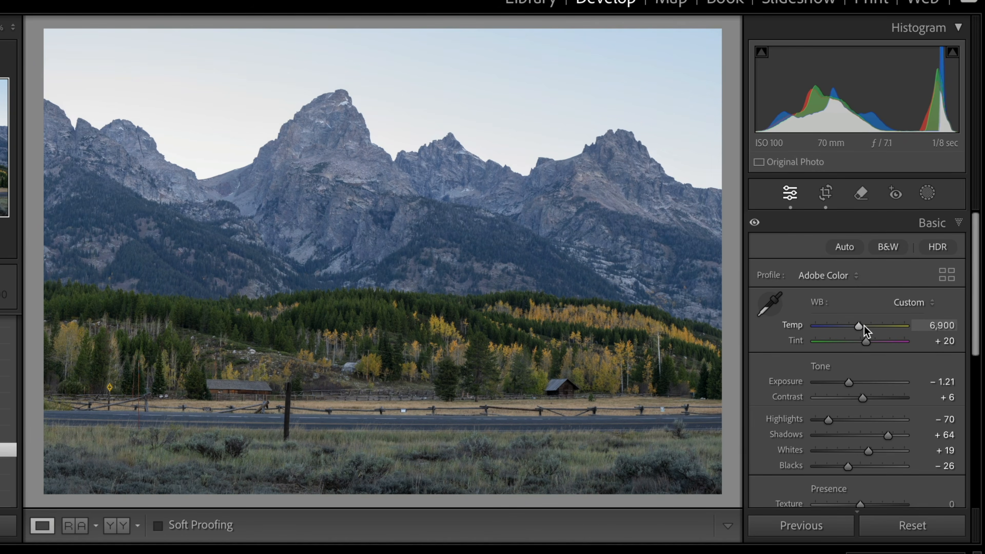
pyautogui.moveTo(865, 326); pyautogui.dragTo(868, 345)
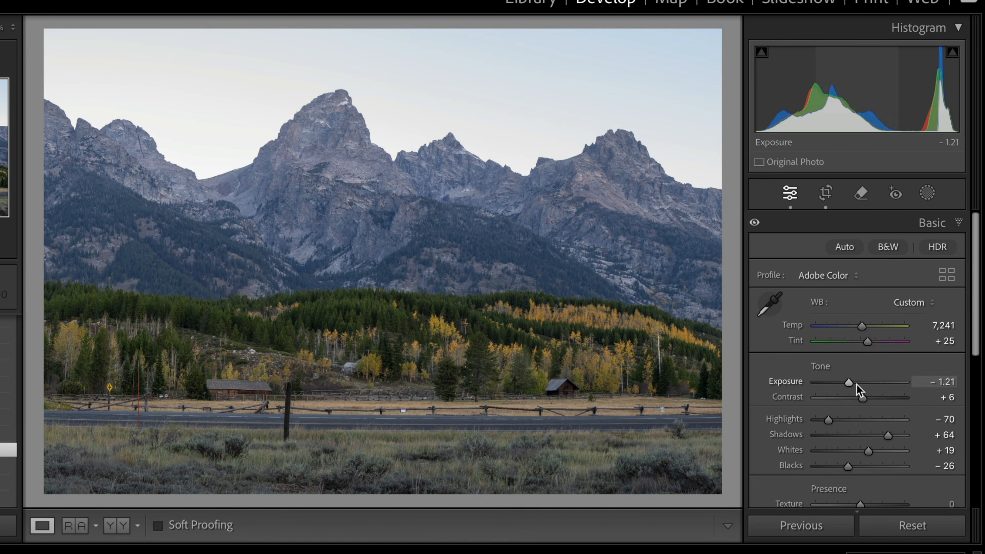
# Step: Set Shadows to +83, Exposure to -0.85, Vibrance to +30 and Saturation to +45
pyautogui.scroll(-3, 850, 400)
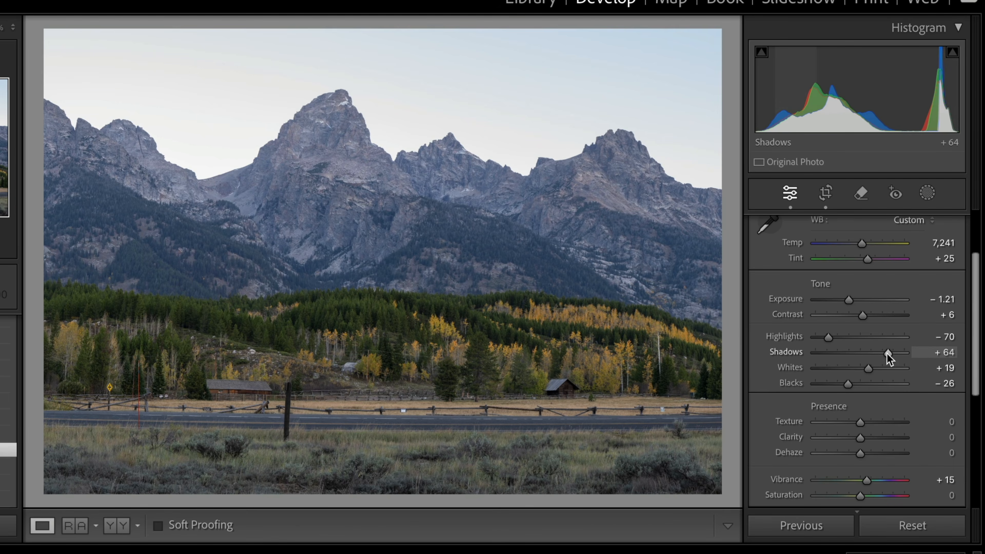
pyautogui.moveTo(887, 354); pyautogui.dragTo(896, 352)
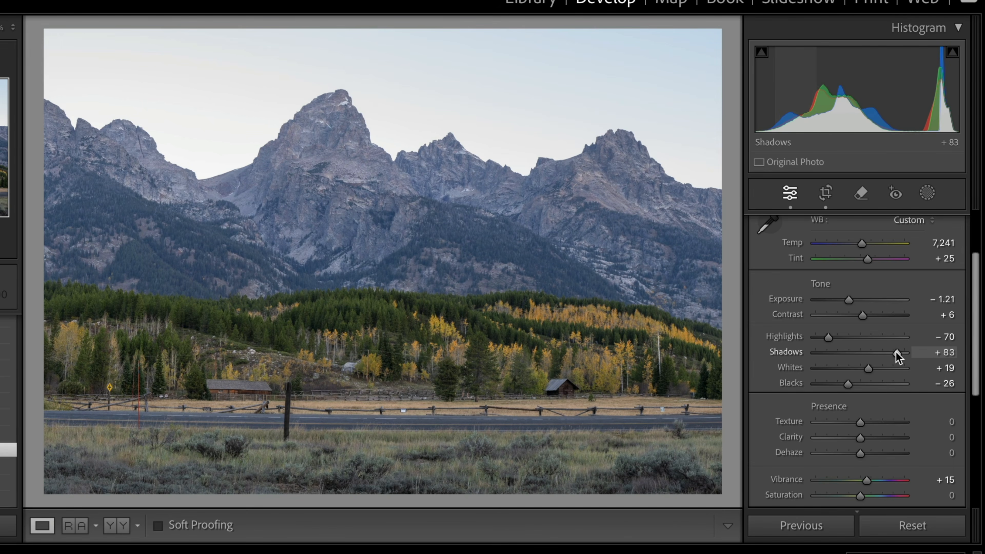
pyautogui.moveTo(852, 306); pyautogui.dragTo(856, 299)
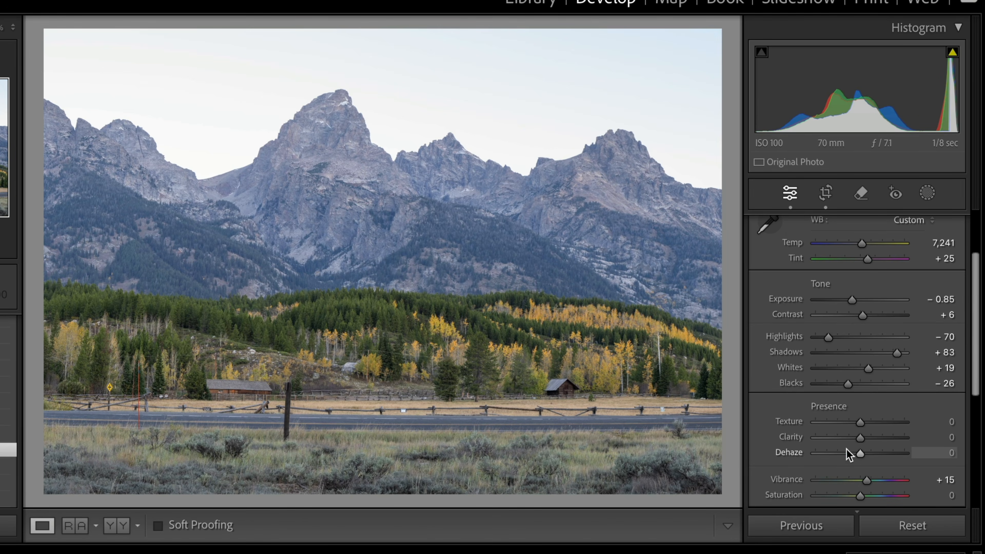
pyautogui.scroll(-3, 884, 458)
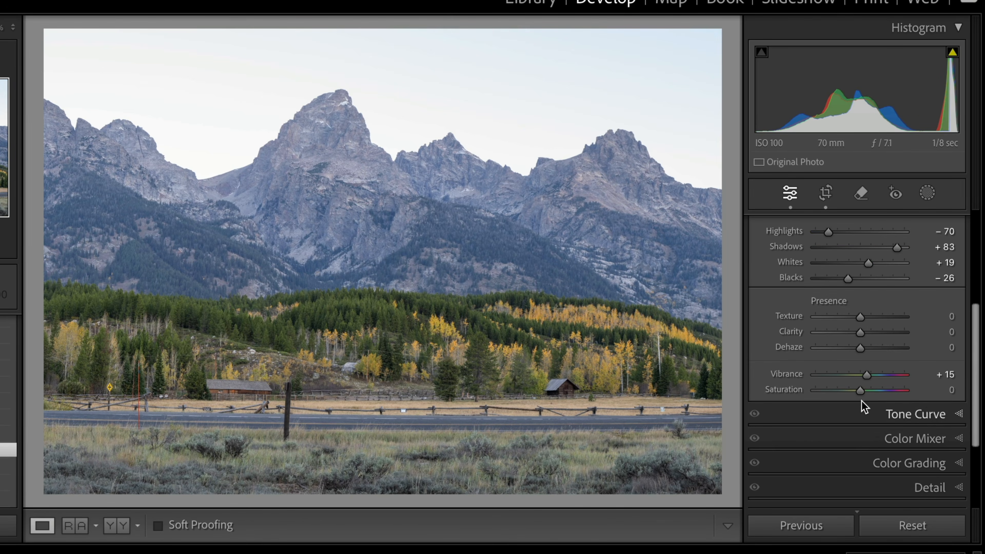
pyautogui.moveTo(860, 391); pyautogui.dragTo(875, 376)
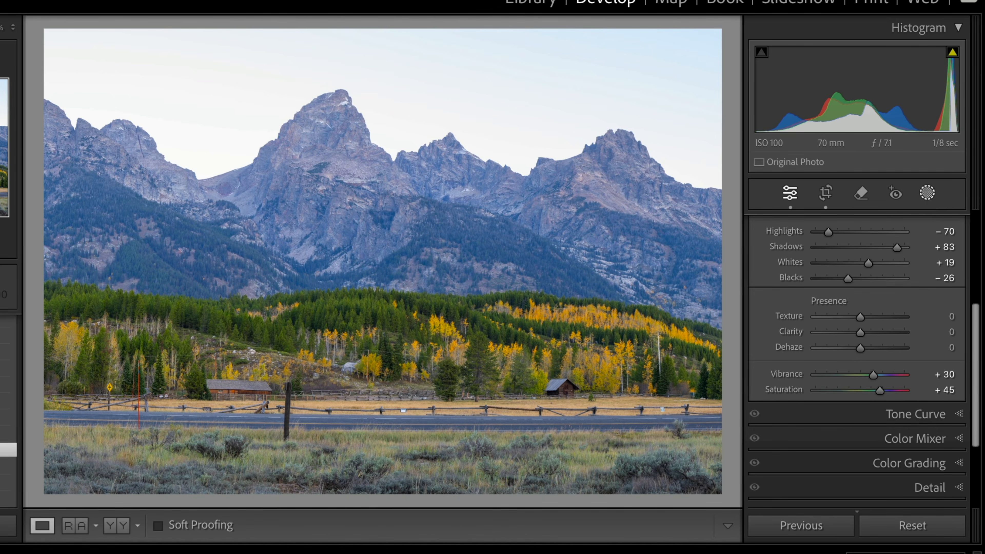
# Step: Add a new Brush mask and choose the TV-Fall Leaves preset
pyautogui.click(928, 193)
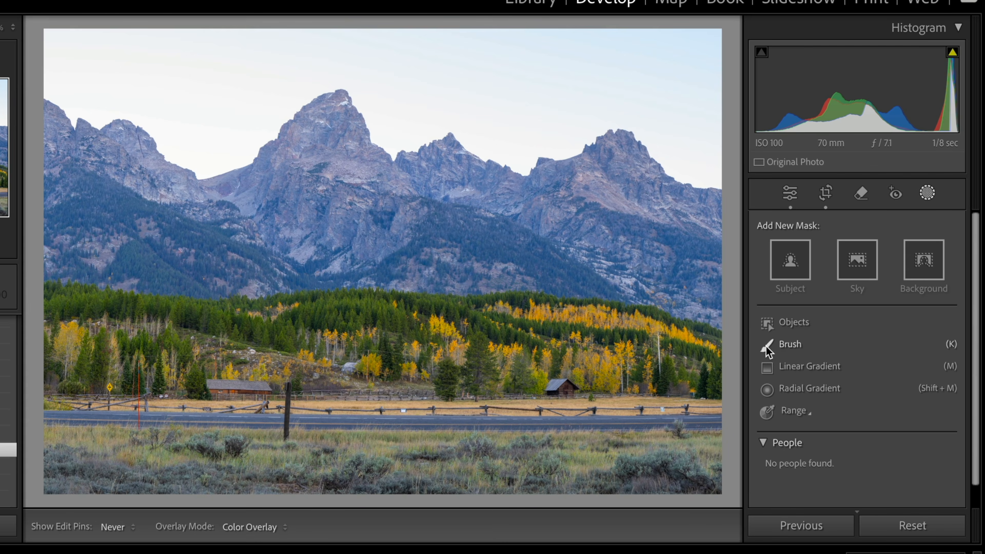
pyautogui.click(768, 352)
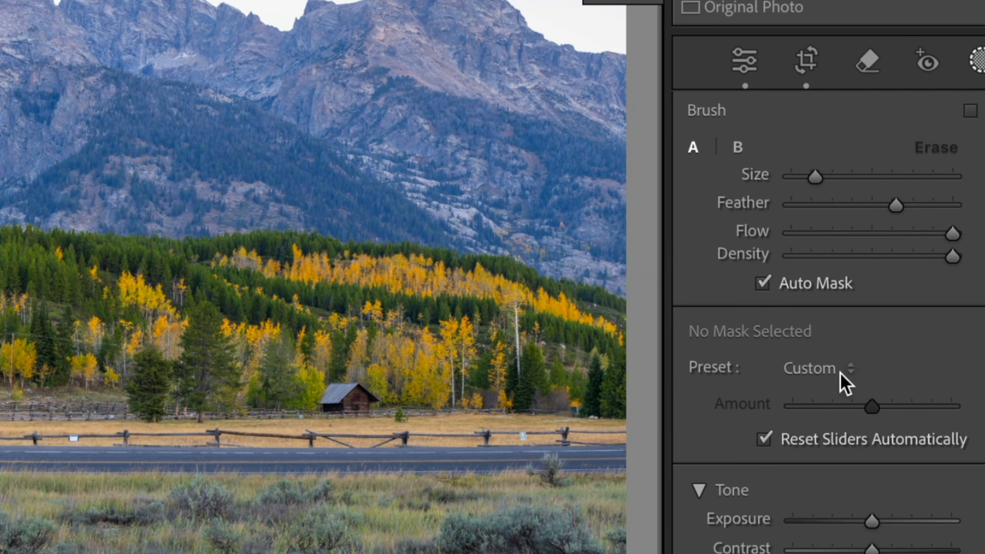
pyautogui.click(844, 373)
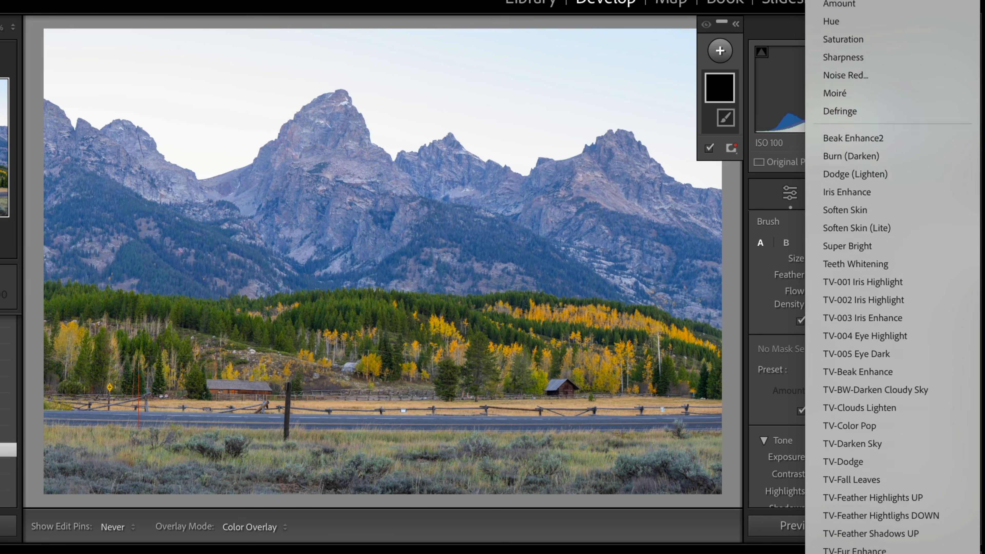
pyautogui.scroll(-5, 886, 461)
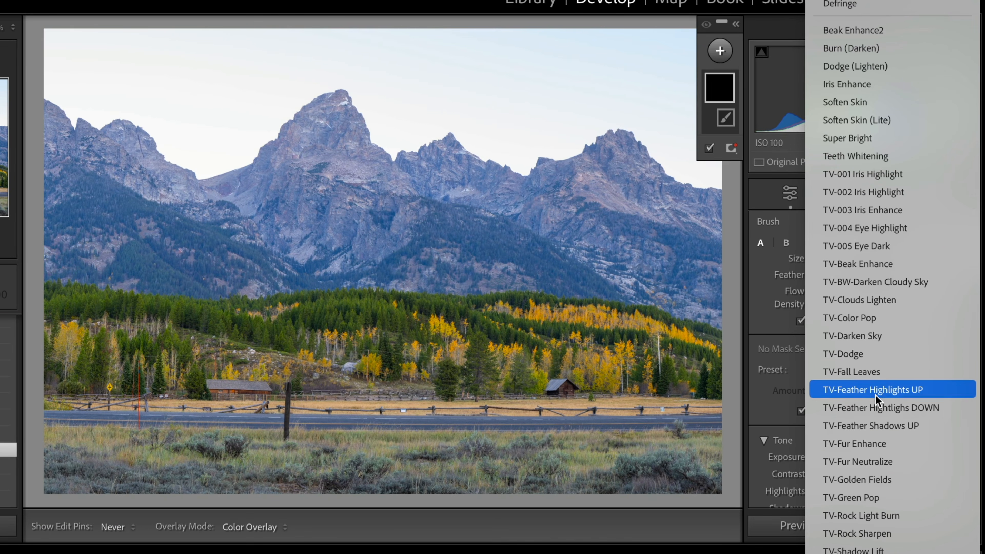
pyautogui.click(870, 375)
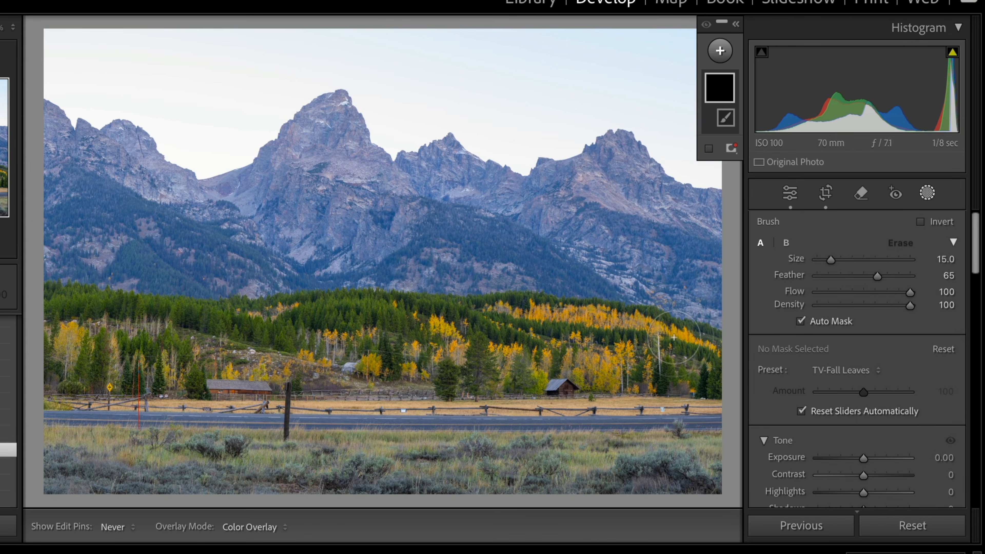
# Step: Shrink the brush to size 6 and paint the mask over the yellow aspen groves across the hillside
pyautogui.press('[')
pyautogui.press('[')
pyautogui.press('[')
pyautogui.press('[')
pyautogui.press('[')
pyautogui.press('[')
pyautogui.press('[')
pyautogui.press('[')
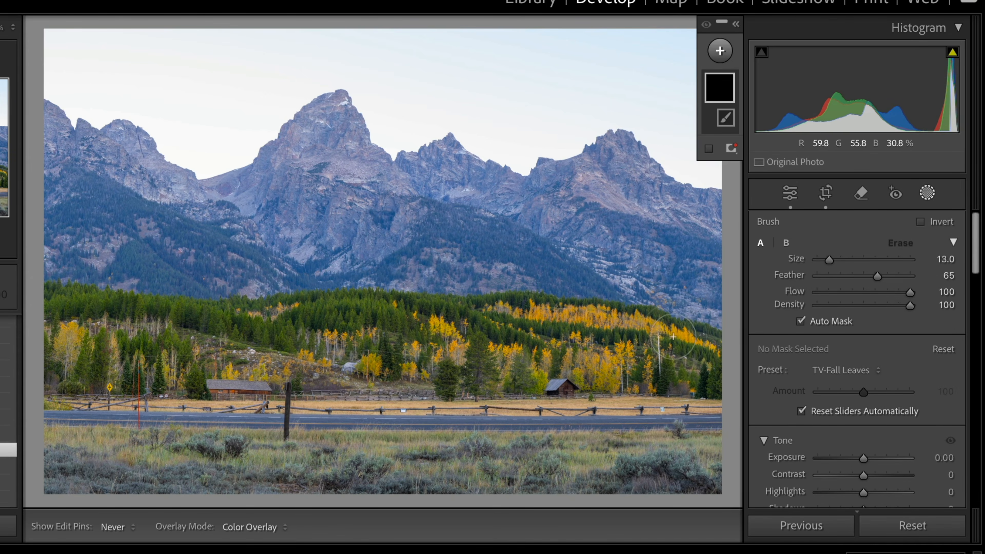
pyautogui.press('[')
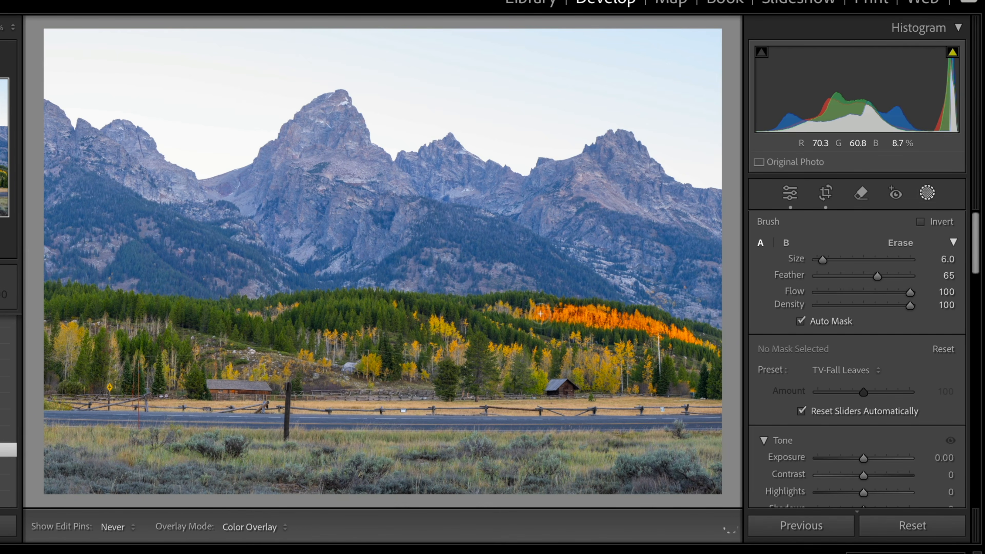
pyautogui.moveTo(533, 312); pyautogui.dragTo(487, 306)
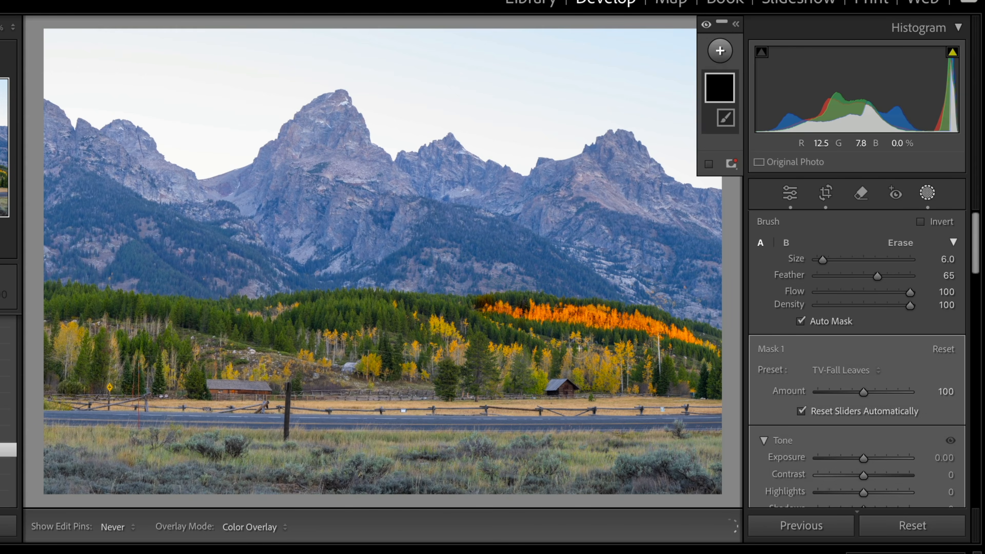
pyautogui.moveTo(608, 380)
pyautogui.mouseDown()
pyautogui.moveTo(605, 364)
pyautogui.moveTo(631, 342)
pyautogui.moveTo(637, 388)
pyautogui.moveTo(646, 364)
pyautogui.mouseUp()
pyautogui.moveTo(579, 378)
pyautogui.mouseDown()
pyautogui.moveTo(583, 353)
pyautogui.moveTo(569, 354)
pyautogui.moveTo(567, 370)
pyautogui.moveTo(548, 356)
pyautogui.moveTo(538, 386)
pyautogui.moveTo(530, 360)
pyautogui.moveTo(471, 343)
pyautogui.mouseUp()
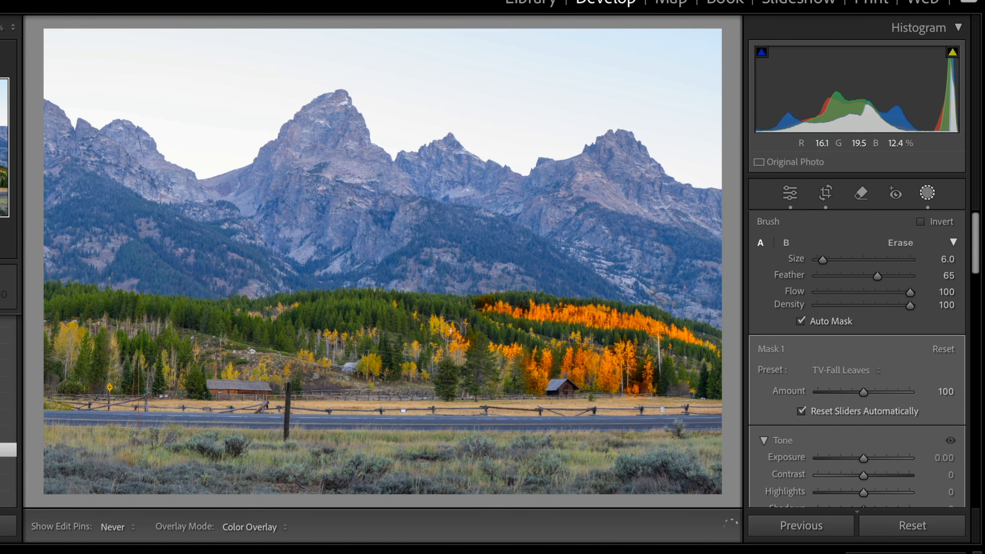
pyautogui.moveTo(424, 321); pyautogui.dragTo(421, 311)
pyautogui.moveTo(90, 329)
pyautogui.mouseDown()
pyautogui.moveTo(70, 321)
pyautogui.moveTo(61, 331)
pyautogui.moveTo(59, 348)
pyautogui.moveTo(76, 331)
pyautogui.moveTo(84, 361)
pyautogui.mouseUp()
pyautogui.moveTo(171, 368)
pyautogui.mouseDown()
pyautogui.moveTo(167, 360)
pyautogui.moveTo(247, 375)
pyautogui.moveTo(313, 359)
pyautogui.mouseUp()
pyautogui.moveTo(369, 331); pyautogui.dragTo(324, 329)
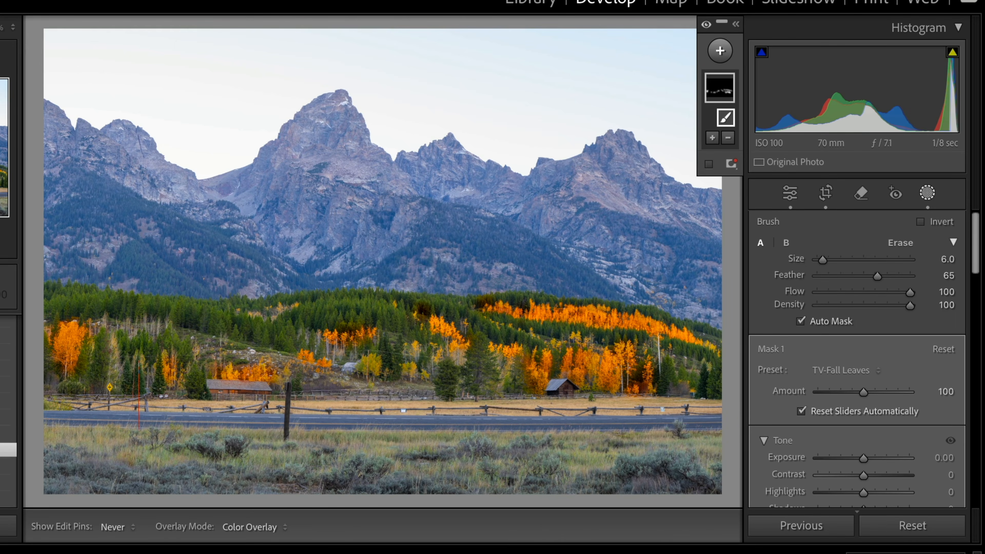
# Step: Zoom in near the cabin and erase mask spill from the hillside with a size 3 brush, adding a small touch-up
pyautogui.press('z')
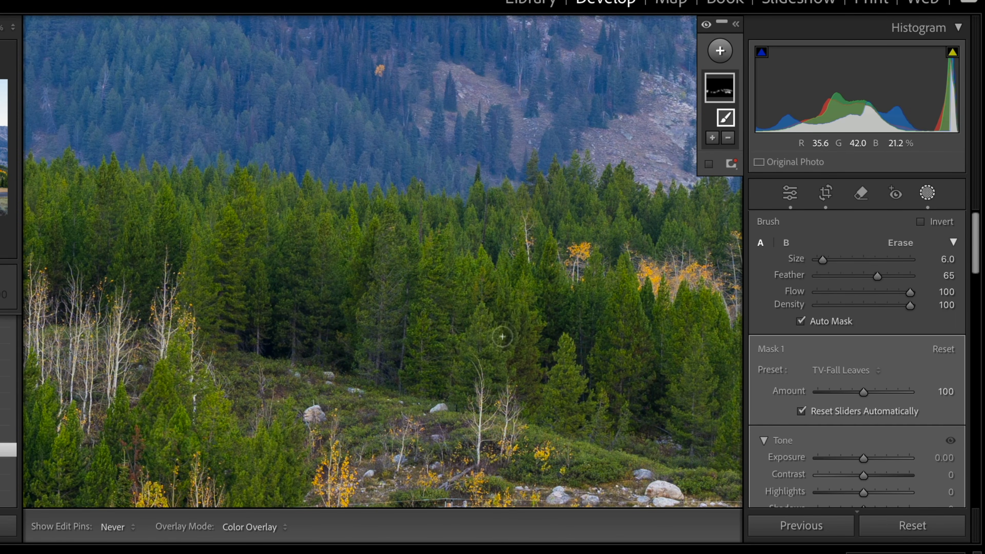
pyautogui.moveTo(524, 375); pyautogui.dragTo(355, 159)
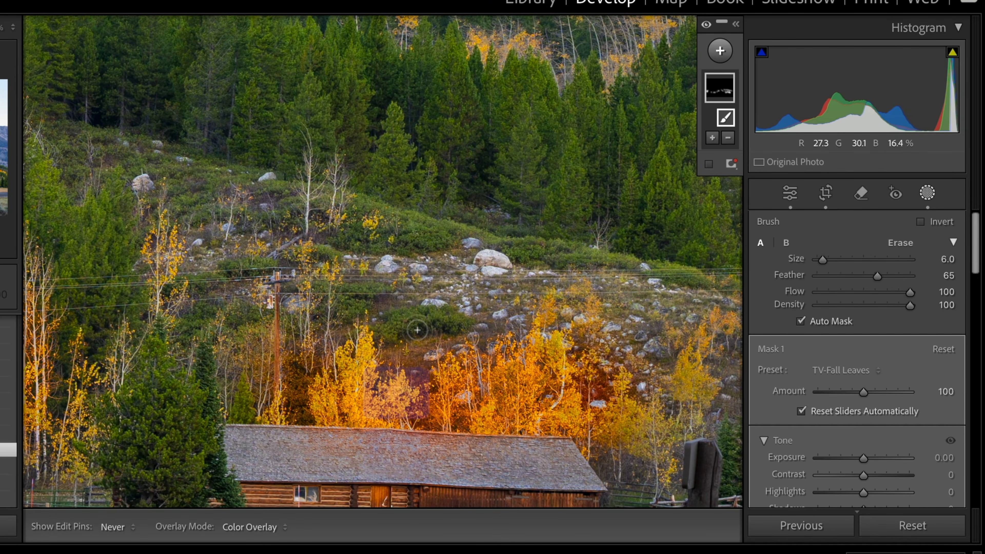
pyautogui.press('alt')
pyautogui.moveTo(416, 333); pyautogui.dragTo(398, 330)
pyautogui.moveTo(287, 350); pyautogui.dragTo(291, 373)
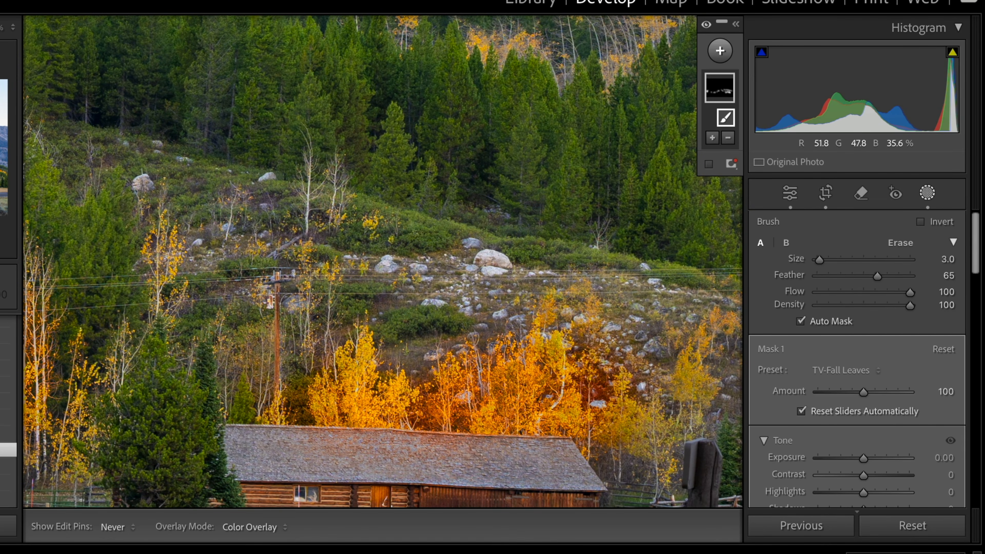
pyautogui.press('alt')
pyautogui.click(599, 387)
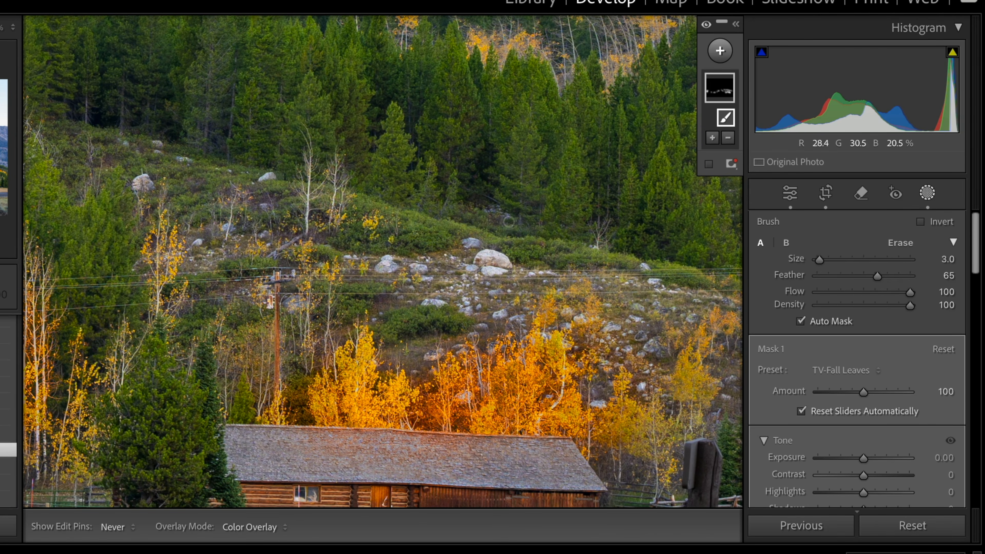
# Step: Erase the mask from the dark evergreens around the aspen groves using a brush size of about 38
pyautogui.moveTo(651, 240); pyautogui.dragTo(171, 281)
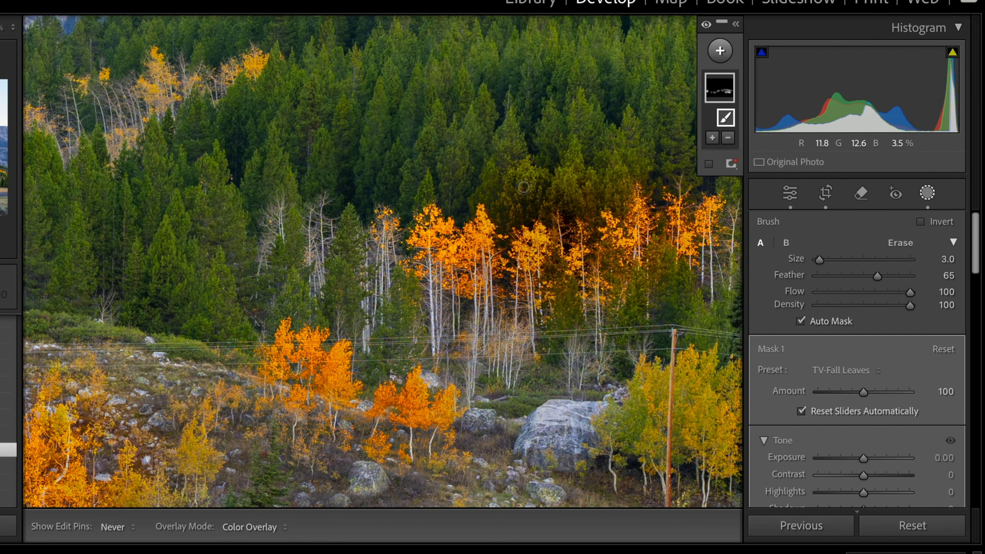
pyautogui.press('alt')
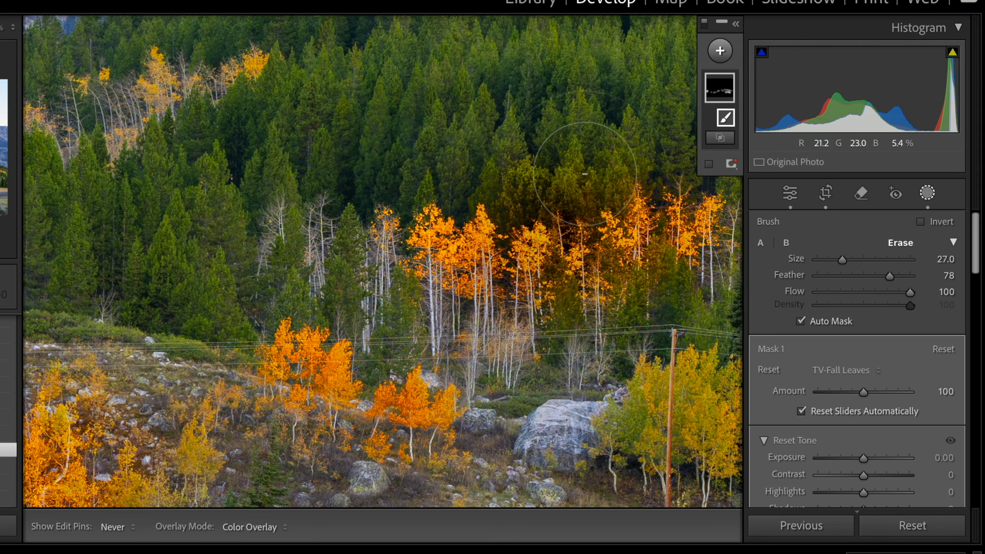
pyautogui.press('[')
pyautogui.press('[')
pyautogui.press('[')
pyautogui.press('[')
pyautogui.press('[')
pyautogui.press('[')
pyautogui.press('[')
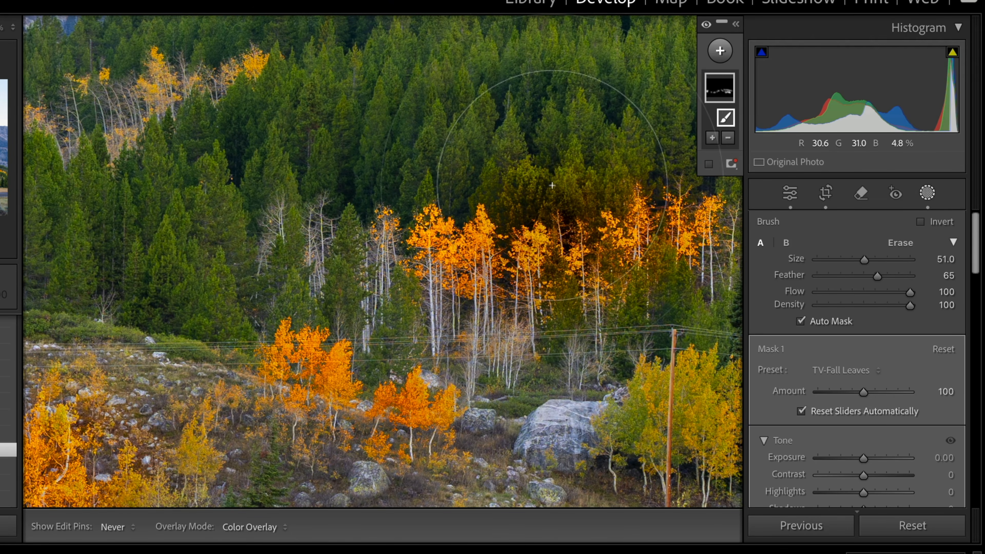
pyautogui.press('[')
pyautogui.press('[')
pyautogui.press('[')
pyautogui.scroll(-3, 552, 186)
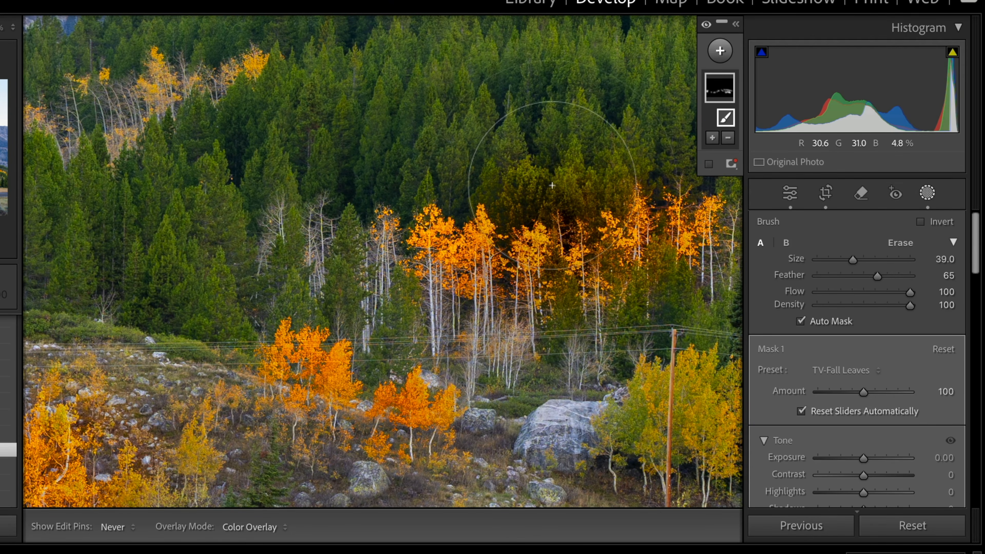
pyautogui.press('alt')
pyautogui.moveTo(555, 197)
pyautogui.mouseDown()
pyautogui.moveTo(514, 201)
pyautogui.moveTo(587, 197)
pyautogui.mouseUp()
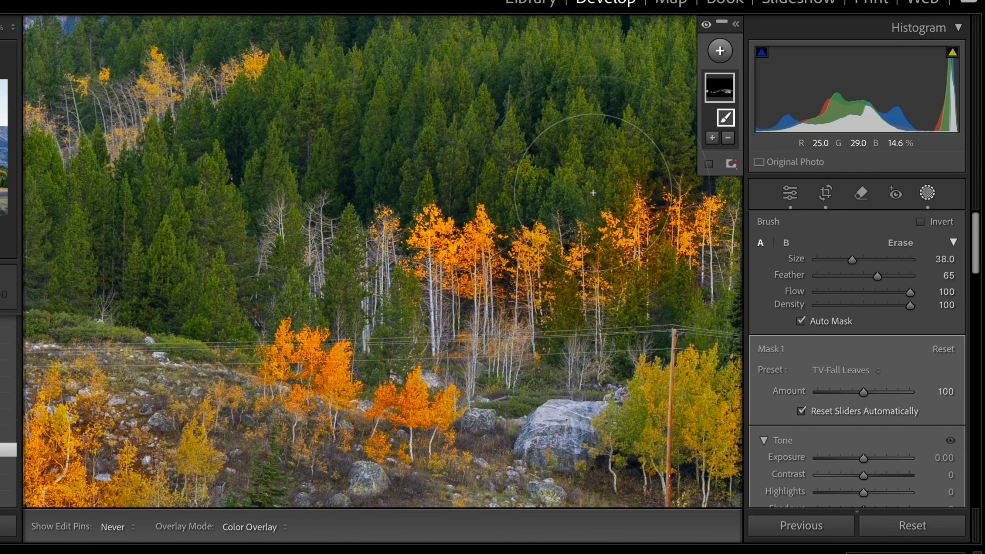
pyautogui.moveTo(598, 169)
pyautogui.mouseDown()
pyautogui.moveTo(554, 181)
pyautogui.moveTo(362, 180)
pyautogui.mouseUp()
pyautogui.press('alt')
pyautogui.moveTo(401, 178)
pyautogui.mouseDown()
pyautogui.moveTo(481, 174)
pyautogui.moveTo(584, 189)
pyautogui.mouseUp()
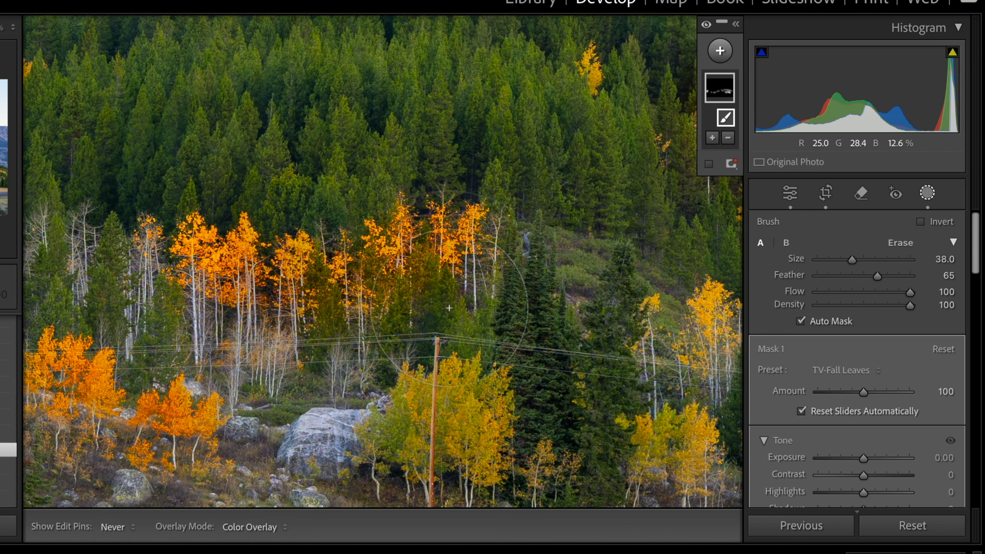
pyautogui.moveTo(550, 184)
pyautogui.mouseDown()
pyautogui.moveTo(369, 183)
pyautogui.moveTo(245, 195)
pyautogui.mouseUp()
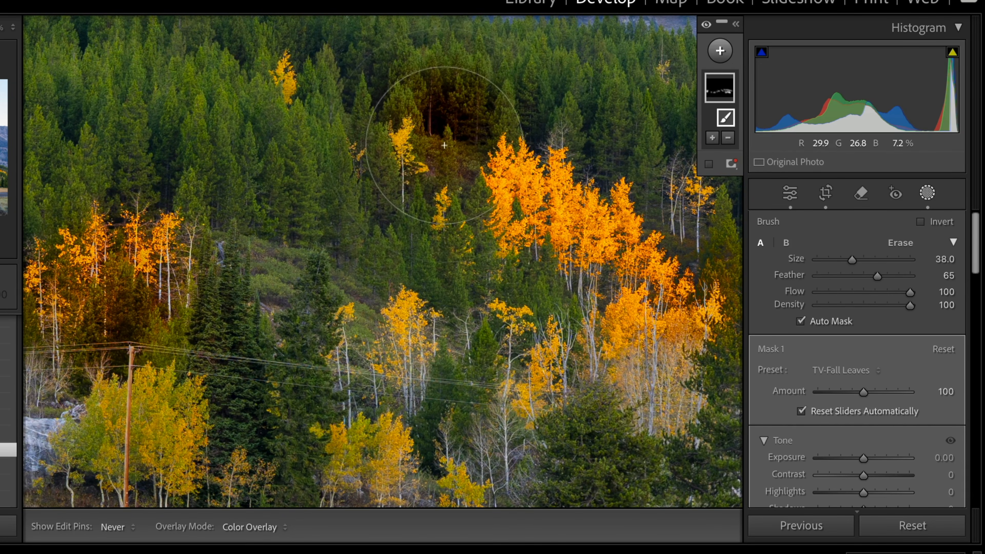
pyautogui.moveTo(462, 130)
pyautogui.keyDown('alt'); pyautogui.mouseDown()
pyautogui.moveTo(460, 110)
pyautogui.moveTo(423, 87)
pyautogui.moveTo(447, 159)
pyautogui.mouseUp(); pyautogui.keyUp('alt')
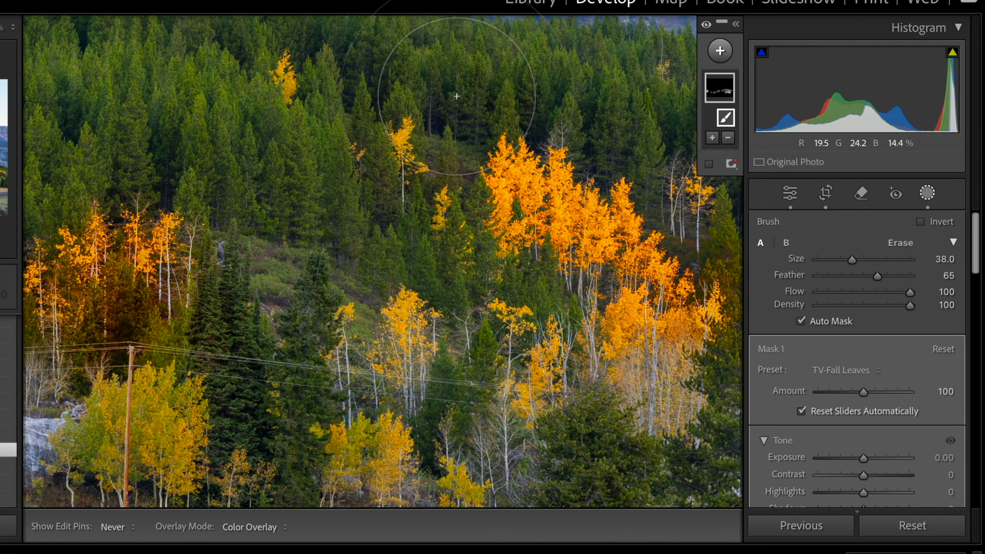
# Step: Enlarge the brush to about 45 and keep erasing mask spill over the evergreens near the power line
pyautogui.press(']')
pyautogui.press(']')
pyautogui.press(']')
pyautogui.press(']')
pyautogui.press(']')
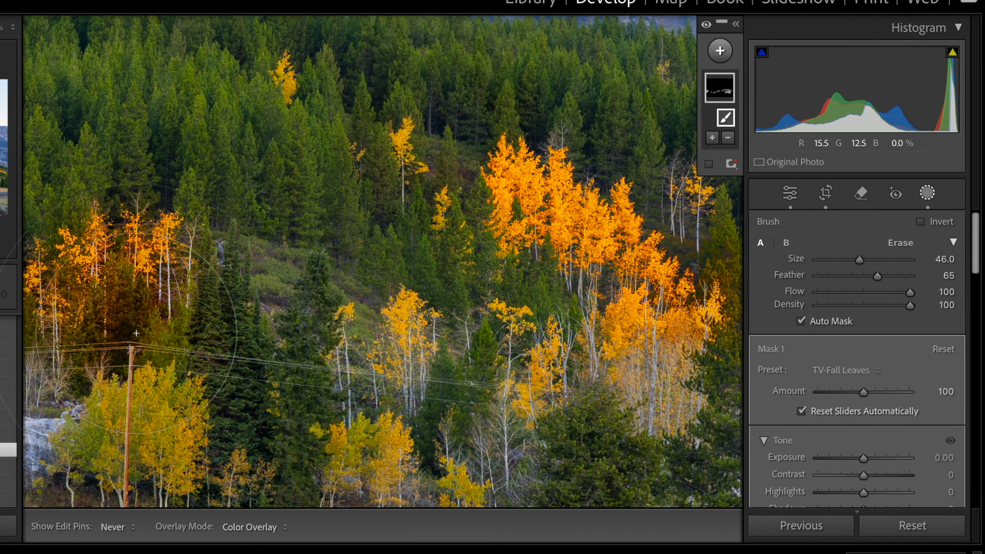
pyautogui.press('[')
pyautogui.press('alt')
pyautogui.moveTo(130, 320); pyautogui.dragTo(167, 337)
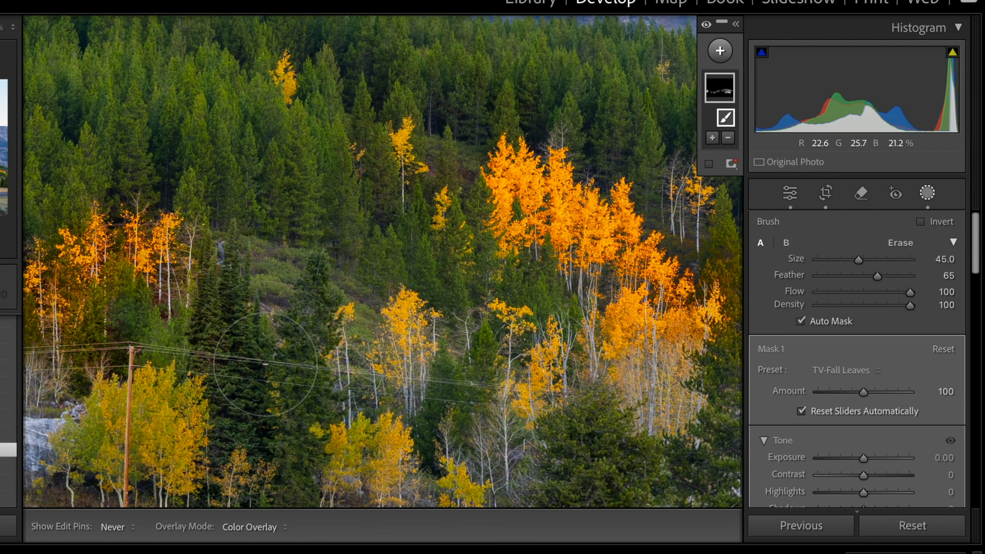
pyautogui.moveTo(405, 297); pyautogui.dragTo(162, 272)
pyautogui.press('alt')
pyautogui.moveTo(490, 247)
pyautogui.mouseDown()
pyautogui.moveTo(483, 235)
pyautogui.moveTo(490, 237)
pyautogui.mouseUp()
pyautogui.moveTo(571, 220); pyautogui.dragTo(521, 403)
pyautogui.press(']')
pyautogui.press(']')
pyautogui.press('alt')
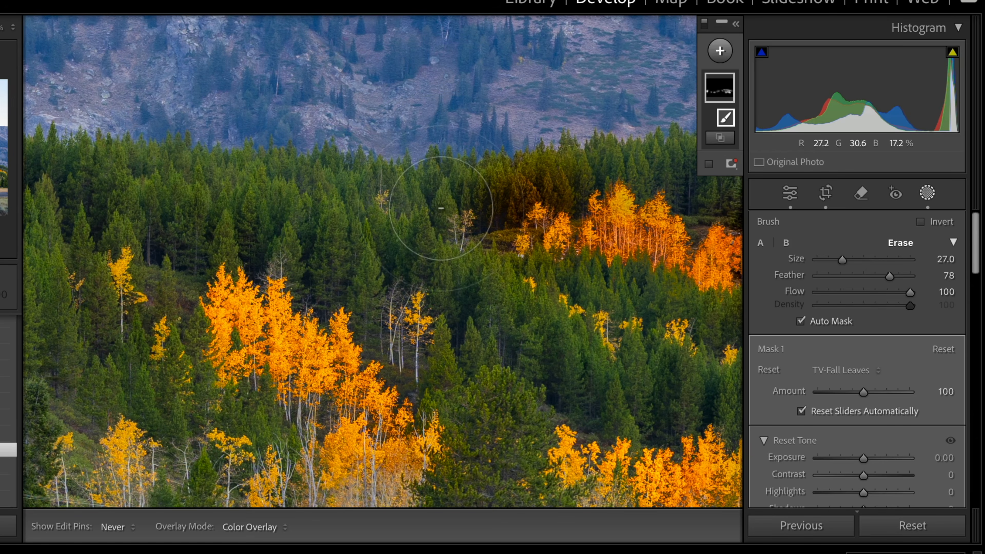
# Step: Erase the mask from the evergreens on the upper hillside above the aspen stands
pyautogui.moveTo(500, 206)
pyautogui.mouseDown()
pyautogui.moveTo(541, 182)
pyautogui.moveTo(621, 167)
pyautogui.mouseUp()
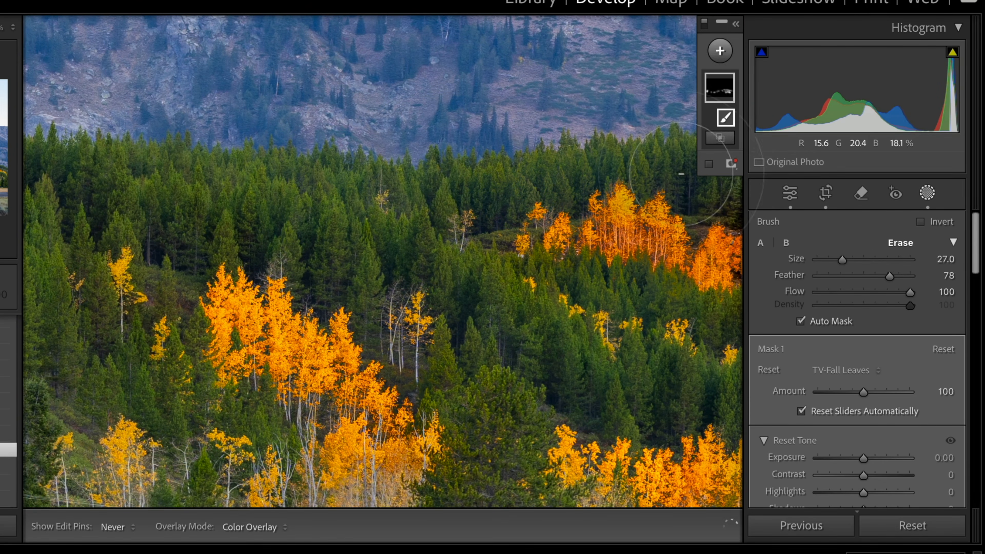
pyautogui.moveTo(577, 326); pyautogui.dragTo(426, 305)
pyautogui.scroll(1, 523, 180)
pyautogui.press('alt')
pyautogui.keyDown('alt'); pyautogui.click(541, 149); pyautogui.keyUp('alt')
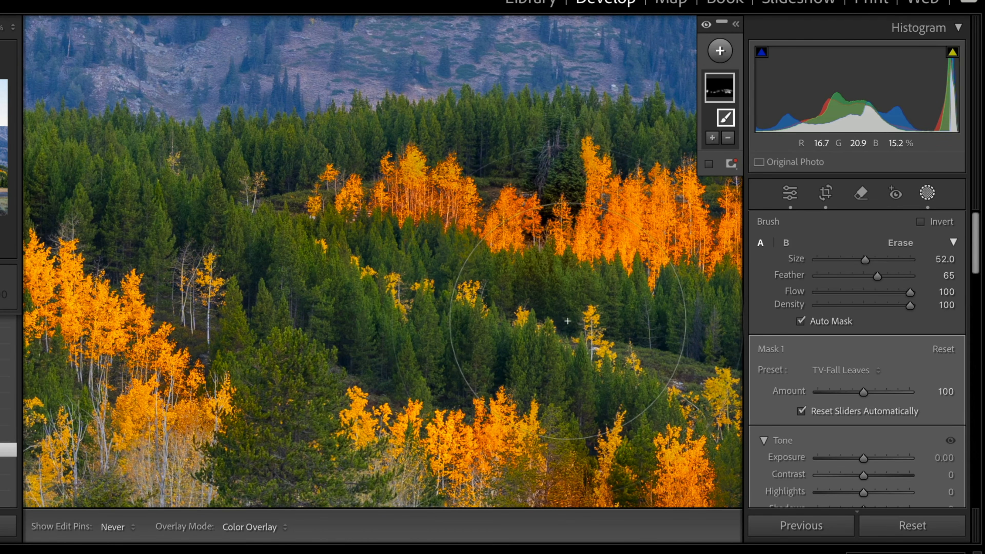
# Step: Erase the mask over the evergreens among the aspens above the cabin, undoing one misplaced stroke
pyautogui.moveTo(568, 323); pyautogui.dragTo(527, 192)
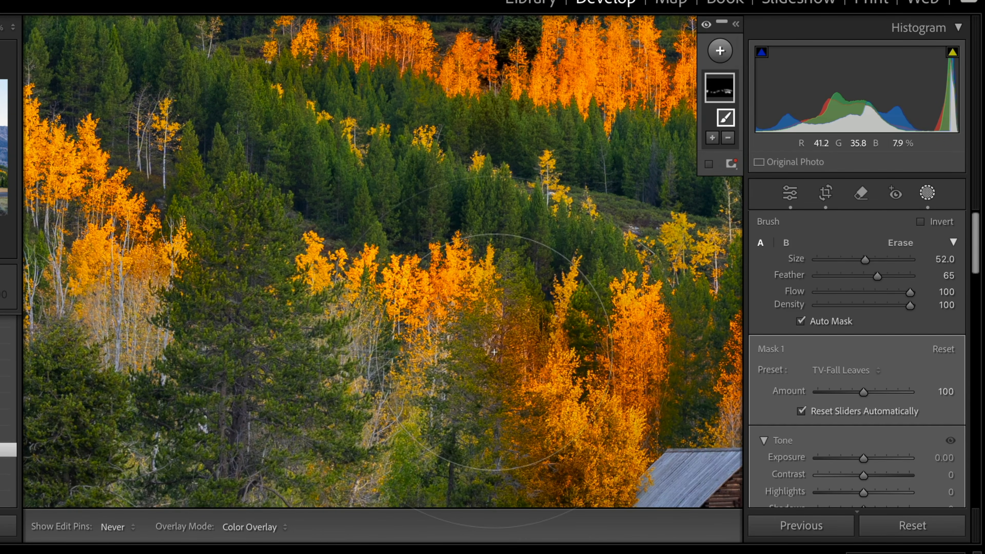
pyautogui.moveTo(517, 351); pyautogui.dragTo(511, 356)
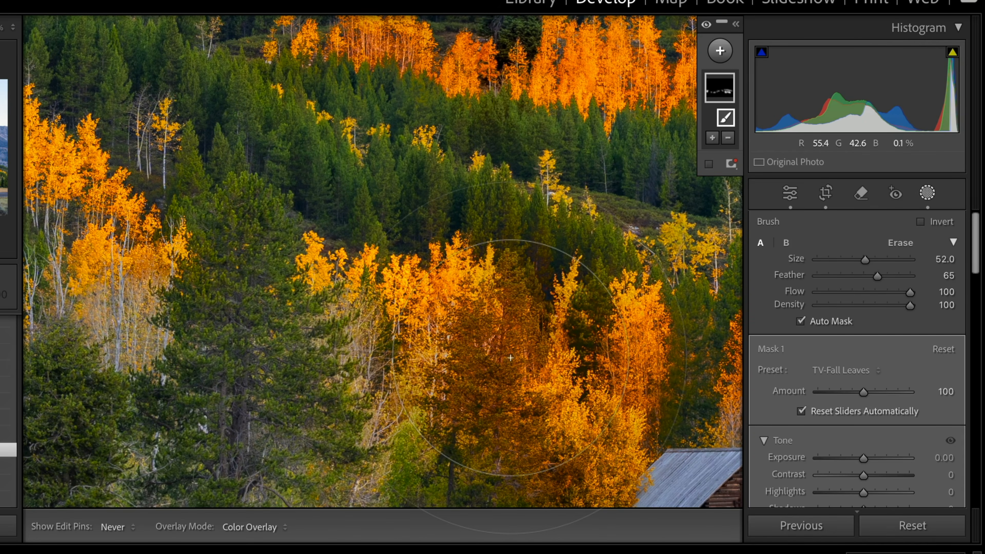
pyautogui.hotkey('ctrl', 'z')
pyautogui.press('alt')
pyautogui.moveTo(508, 358)
pyautogui.mouseDown()
pyautogui.moveTo(469, 396)
pyautogui.moveTo(494, 475)
pyautogui.moveTo(492, 462)
pyautogui.mouseUp()
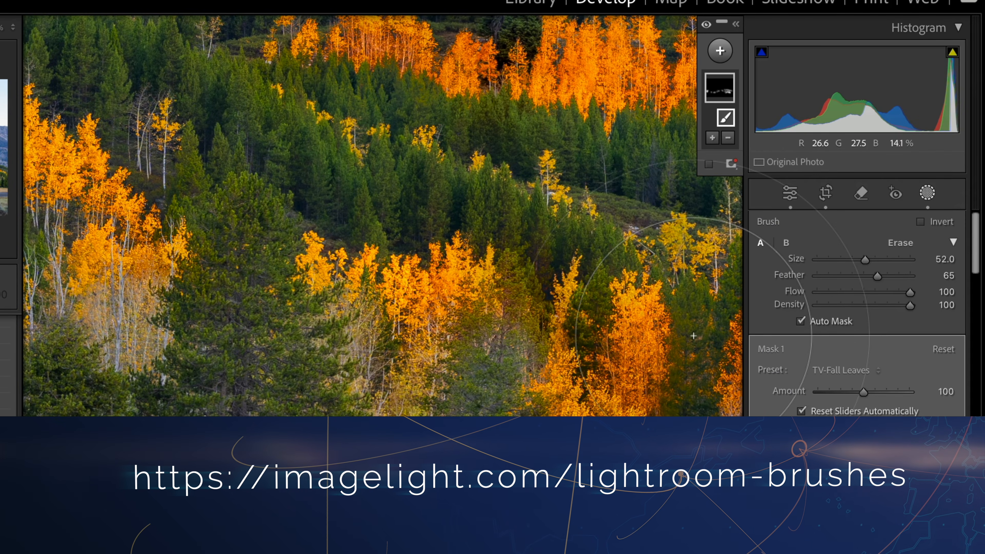
# Step: Shrink the brush to size 16 and erase the mask from a small evergreen patch among the aspens
pyautogui.press(']')
pyautogui.press('alt')
pyautogui.press('[')
pyautogui.press('[')
pyautogui.press('[')
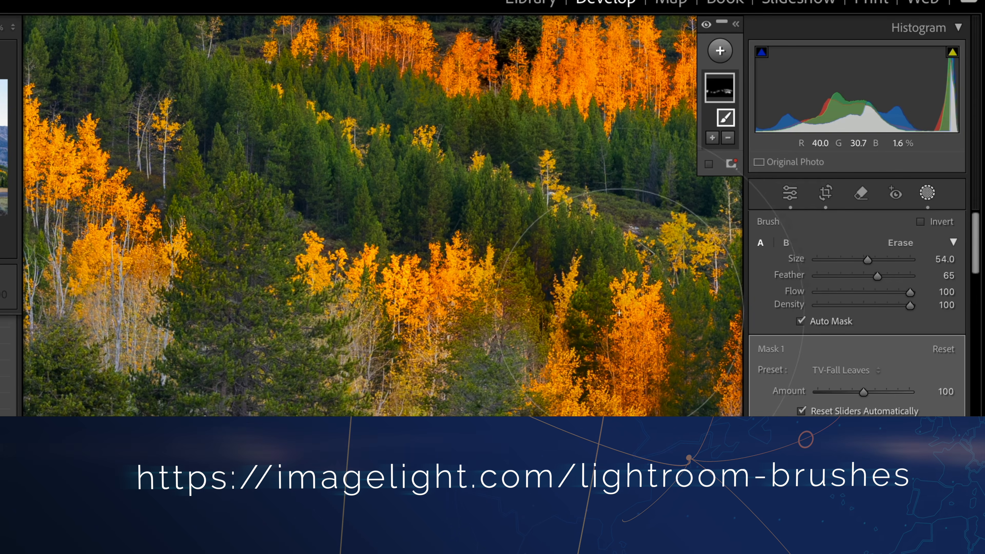
pyautogui.press('[')
pyautogui.press('[')
pyautogui.press('[')
pyautogui.press('[')
pyautogui.press('[')
pyautogui.press('[')
pyautogui.press('[')
pyautogui.press('[')
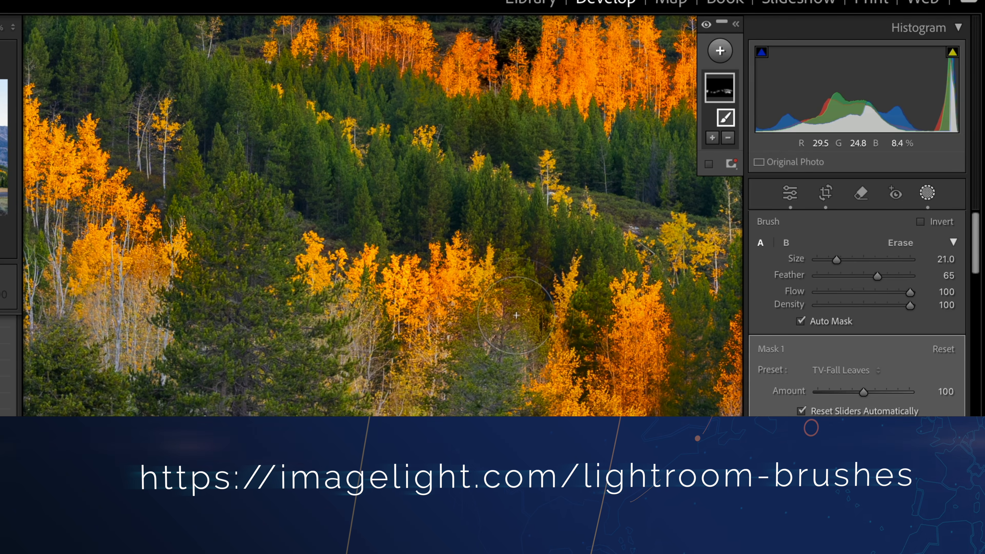
pyautogui.press('alt')
pyautogui.moveTo(517, 316); pyautogui.dragTo(529, 298)
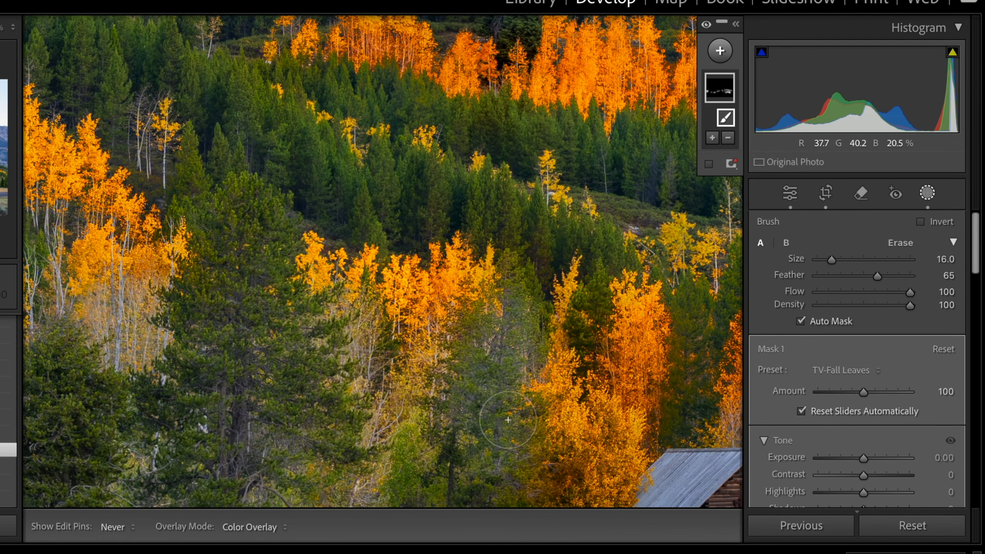
pyautogui.moveTo(600, 458); pyautogui.dragTo(301, 235)
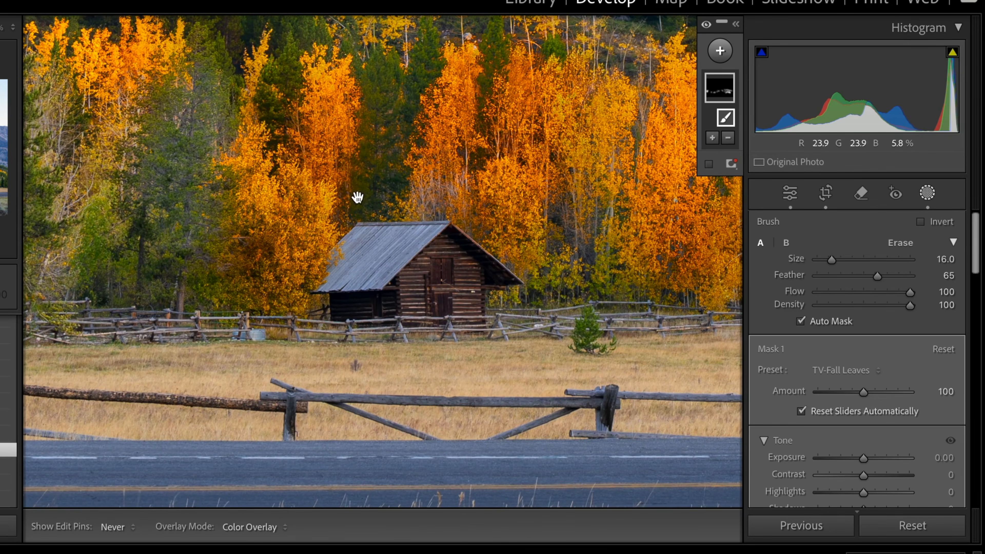
pyautogui.moveTo(451, 273)
pyautogui.mouseDown()
pyautogui.moveTo(290, 348)
pyautogui.moveTo(266, 376)
pyautogui.mouseUp()
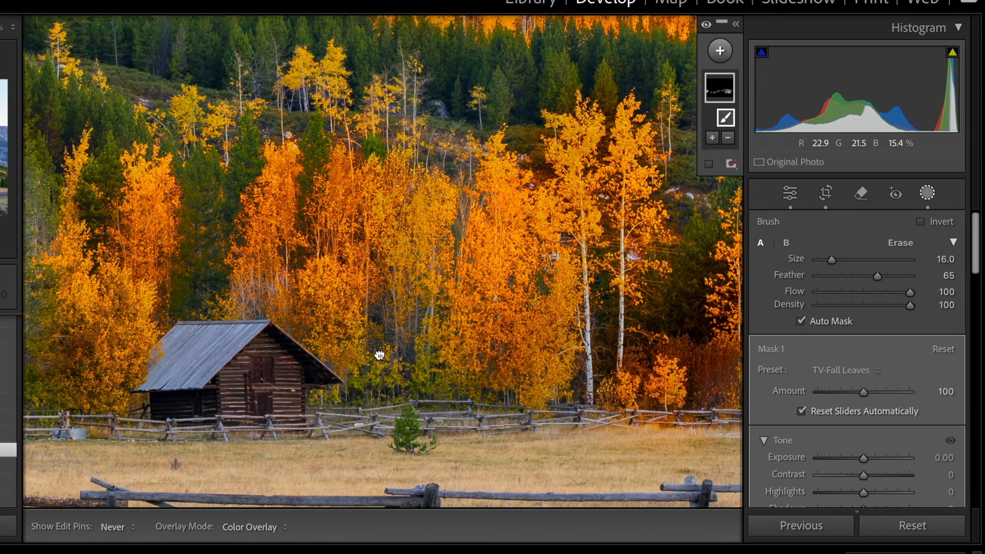
# Step: Enlarge the brush to 22 and keep erasing mask spill from the evergreens among the aspens and on the hillside
pyautogui.moveTo(378, 354); pyautogui.dragTo(285, 380)
pyautogui.scroll(6, 640, 411)
pyautogui.press('alt')
pyautogui.moveTo(596, 396)
pyautogui.mouseDown()
pyautogui.moveTo(618, 403)
pyautogui.moveTo(590, 365)
pyautogui.moveTo(589, 316)
pyautogui.moveTo(548, 365)
pyautogui.mouseUp()
pyautogui.press('space')
pyautogui.moveTo(562, 221)
pyautogui.mouseDown()
pyautogui.moveTo(522, 366)
pyautogui.moveTo(518, 355)
pyautogui.moveTo(265, 287)
pyautogui.mouseUp()
pyautogui.moveTo(438, 336); pyautogui.dragTo(249, 246)
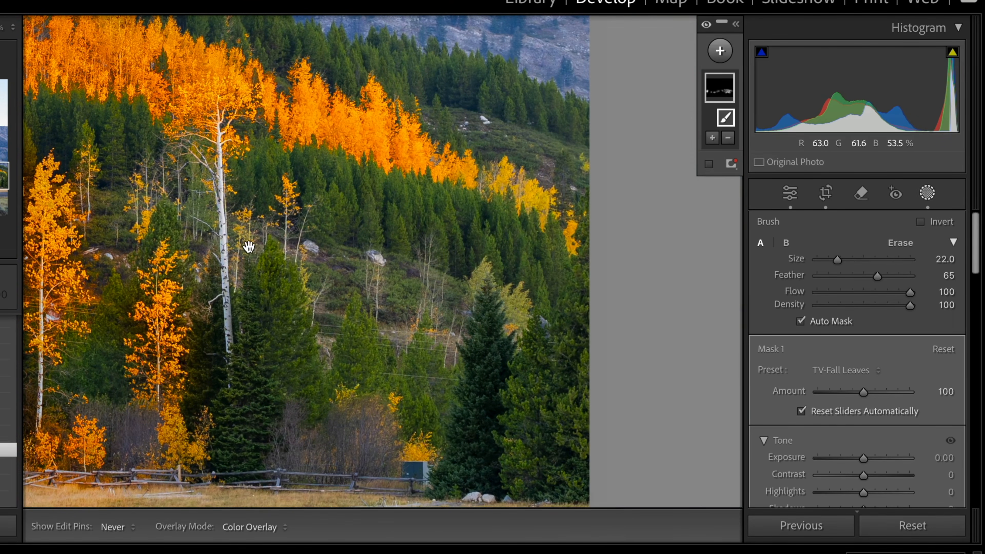
pyautogui.moveTo(510, 181); pyautogui.dragTo(559, 217)
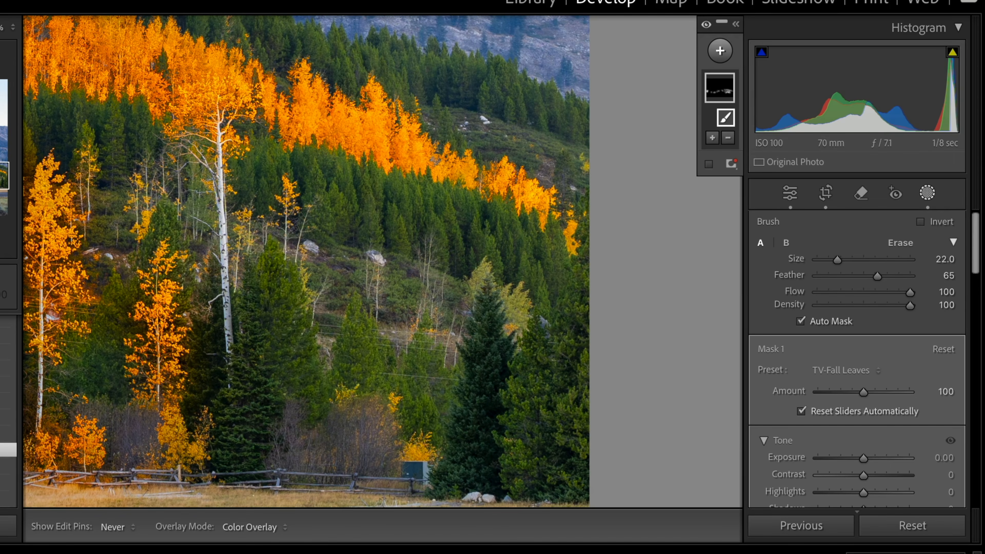
pyautogui.press('z')
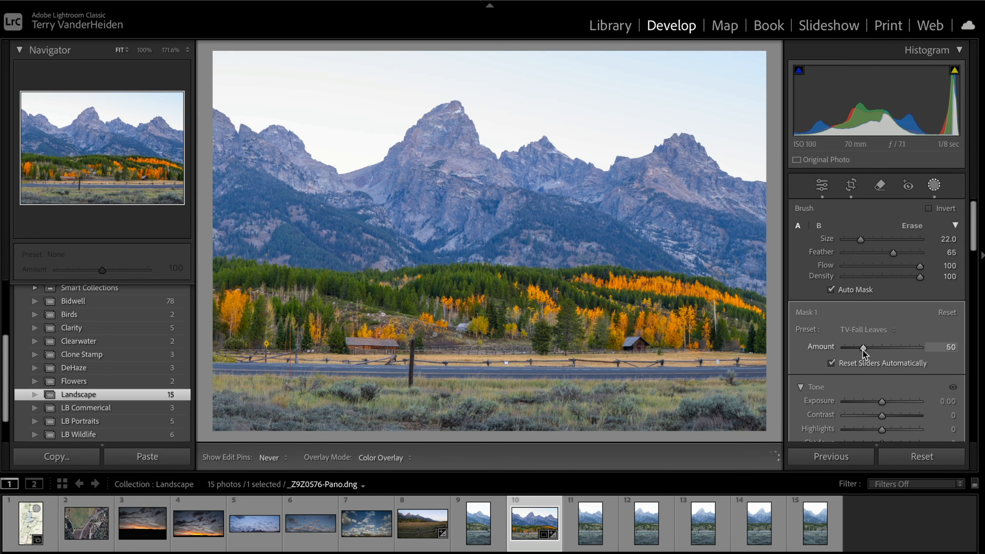
# Step: Reduce the aspen mask's effect amount to 52
pyautogui.moveTo(843, 352); pyautogui.dragTo(860, 350)
pyautogui.moveTo(864, 350); pyautogui.dragTo(863, 353)
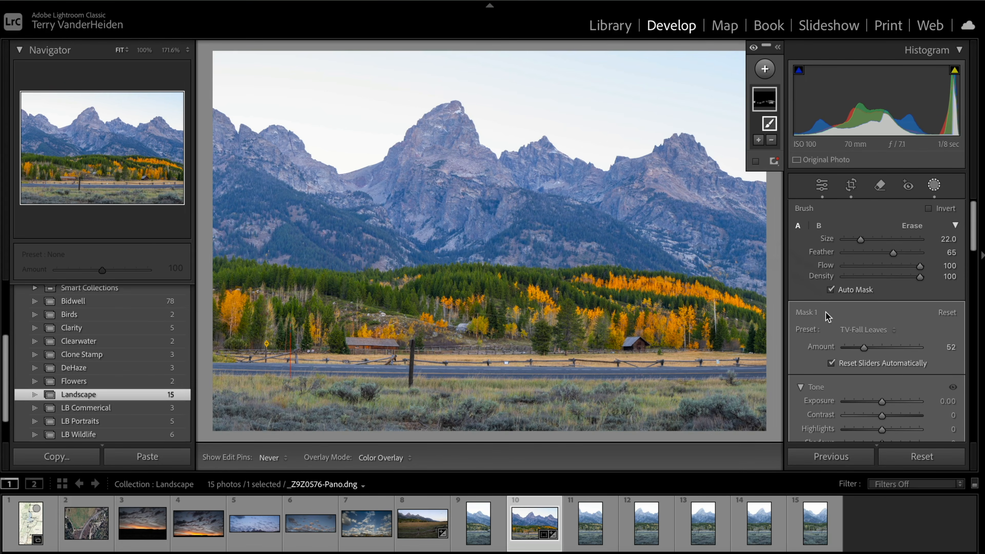
# Step: Start a new brush mask using the TV-Green Pop preset
pyautogui.press('k')
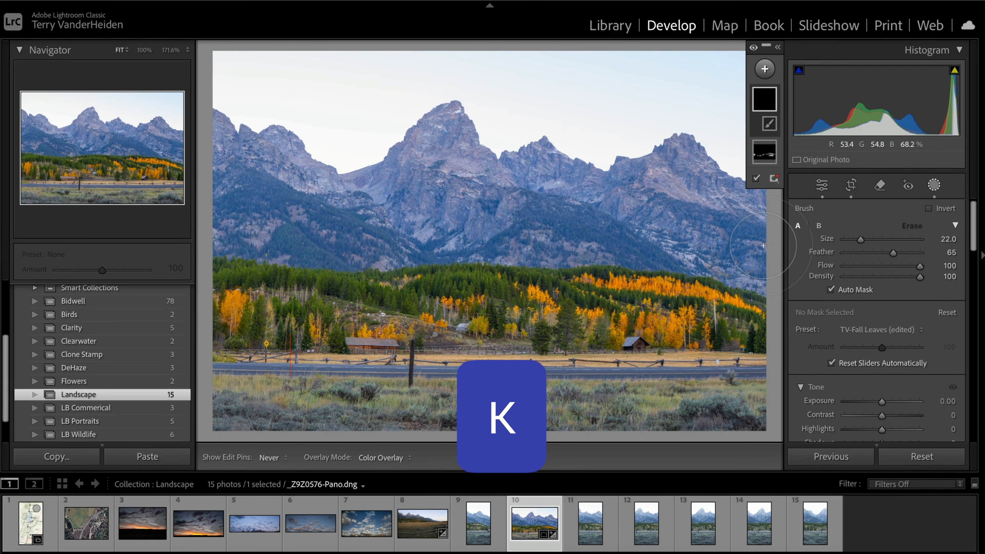
pyautogui.click(866, 334)
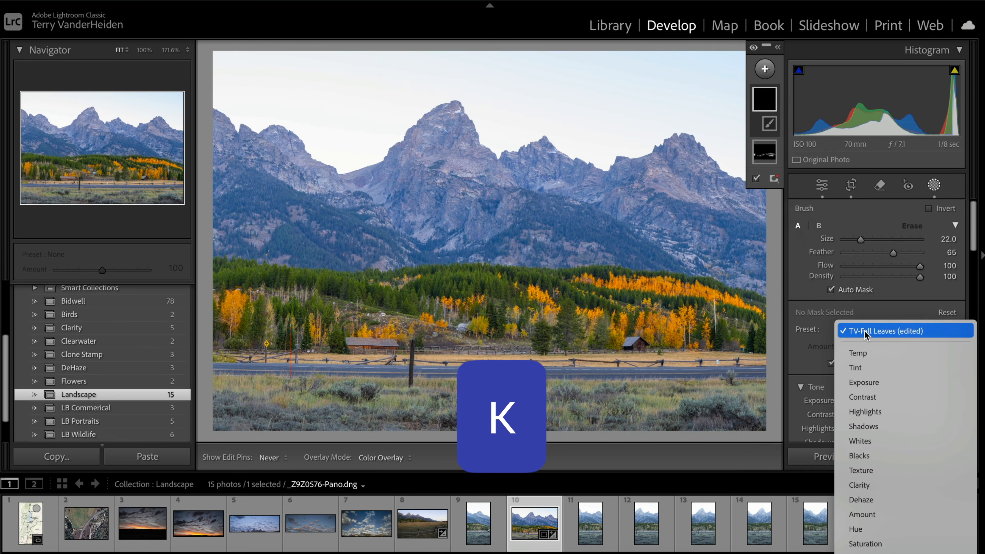
pyautogui.moveTo(890, 553)
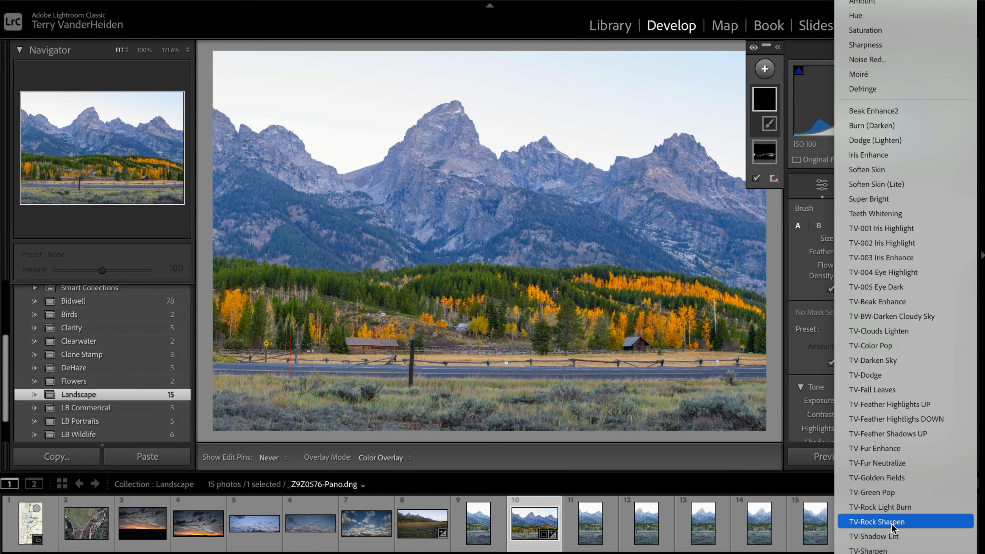
pyautogui.scroll(-5, 893, 528)
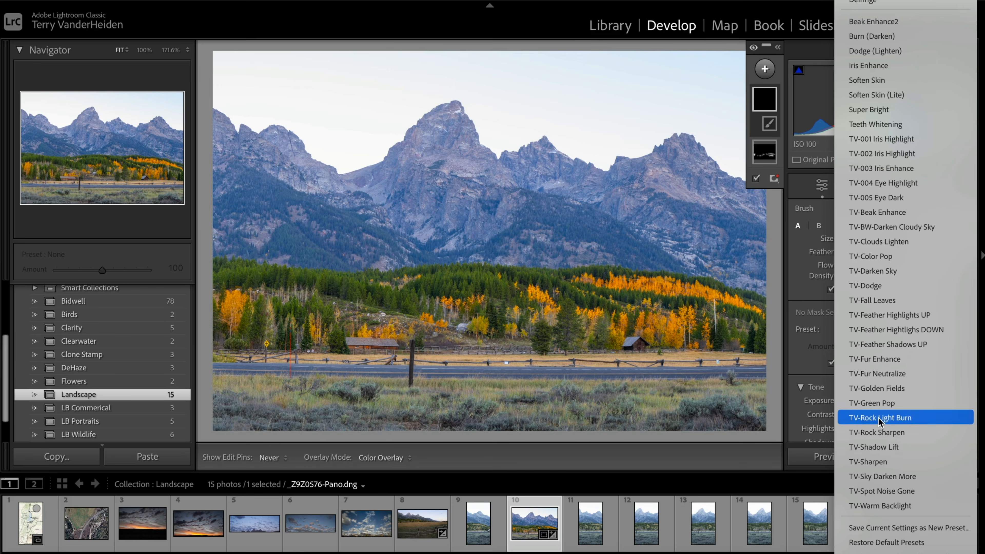
pyautogui.click(879, 404)
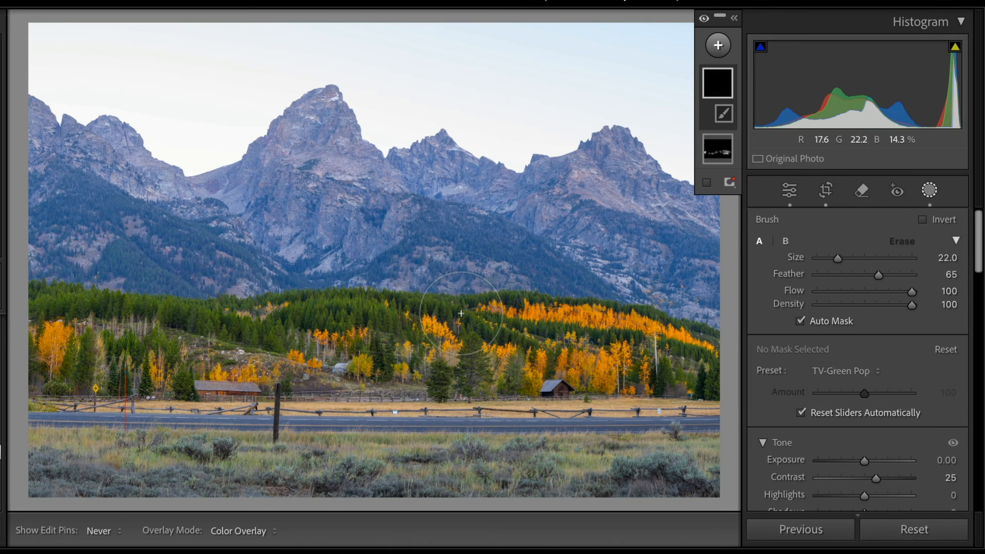
# Step: Shrink the brush to 10 and paint the Green Pop mask over the evergreen forest bands across the valley
pyautogui.press('[')
pyautogui.press('[')
pyautogui.press('[')
pyautogui.press('[')
pyautogui.press('[')
pyautogui.press('[')
pyautogui.press('[')
pyautogui.press('[')
pyautogui.press('[')
pyautogui.press('[')
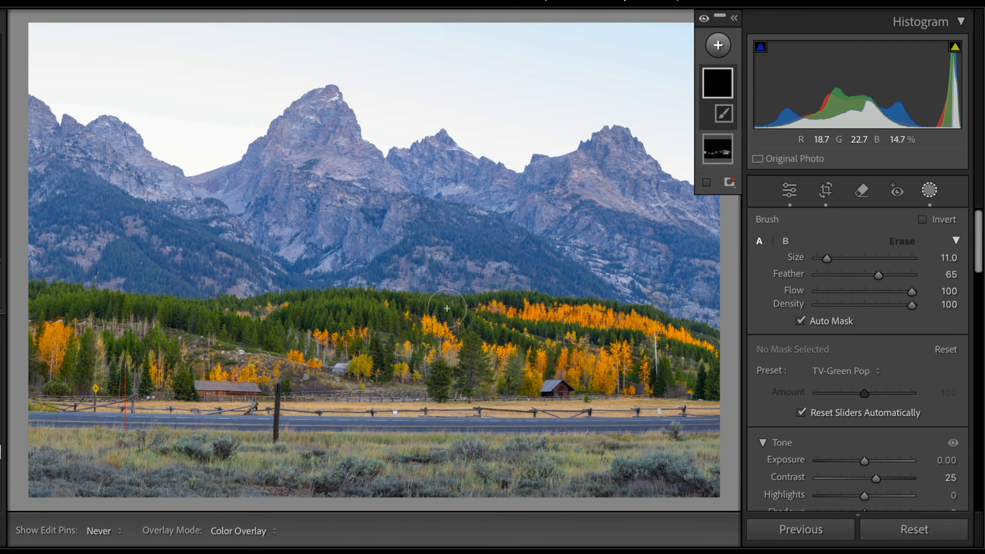
pyautogui.moveTo(447, 308); pyautogui.dragTo(441, 306)
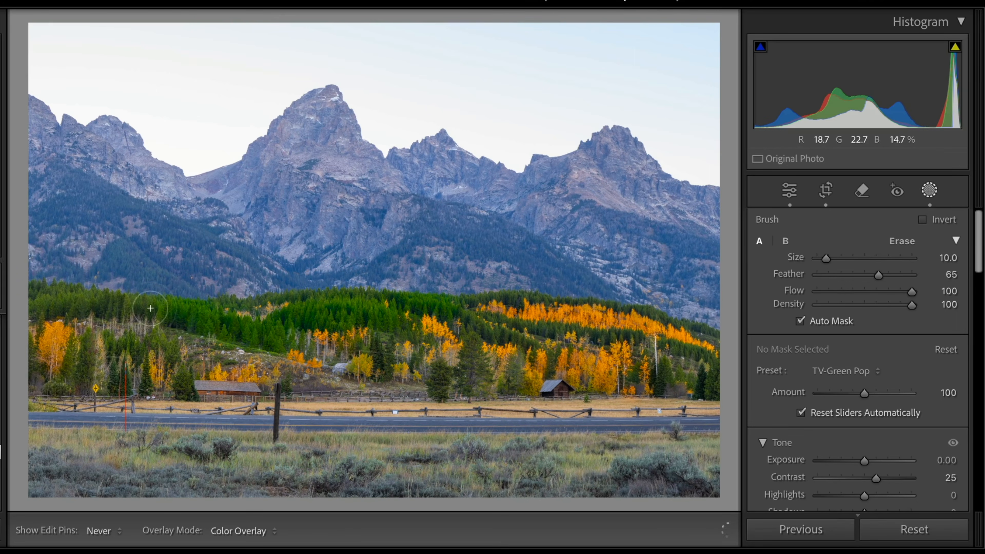
pyautogui.moveTo(43, 298); pyautogui.dragTo(41, 299)
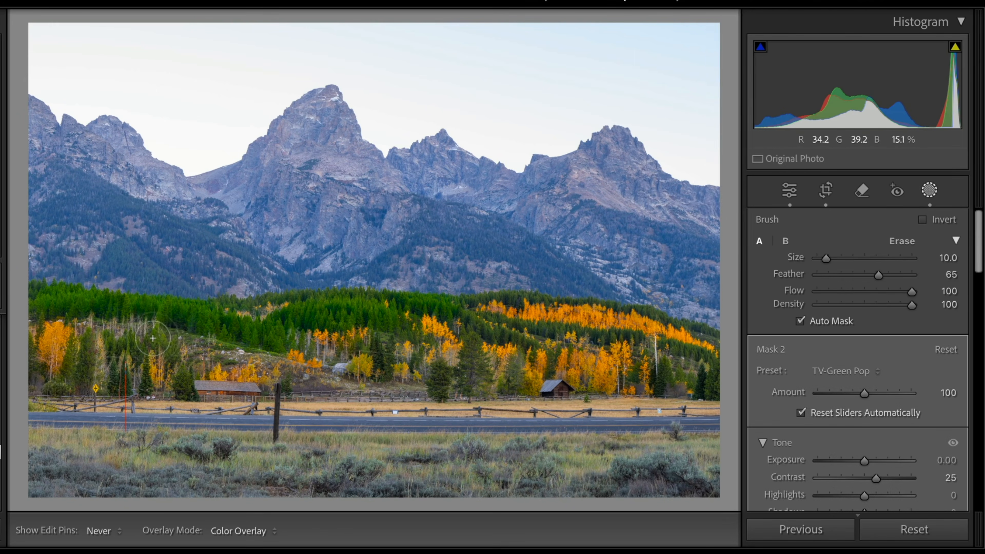
pyautogui.moveTo(430, 387)
pyautogui.mouseDown()
pyautogui.moveTo(439, 370)
pyautogui.moveTo(476, 363)
pyautogui.moveTo(472, 341)
pyautogui.mouseUp()
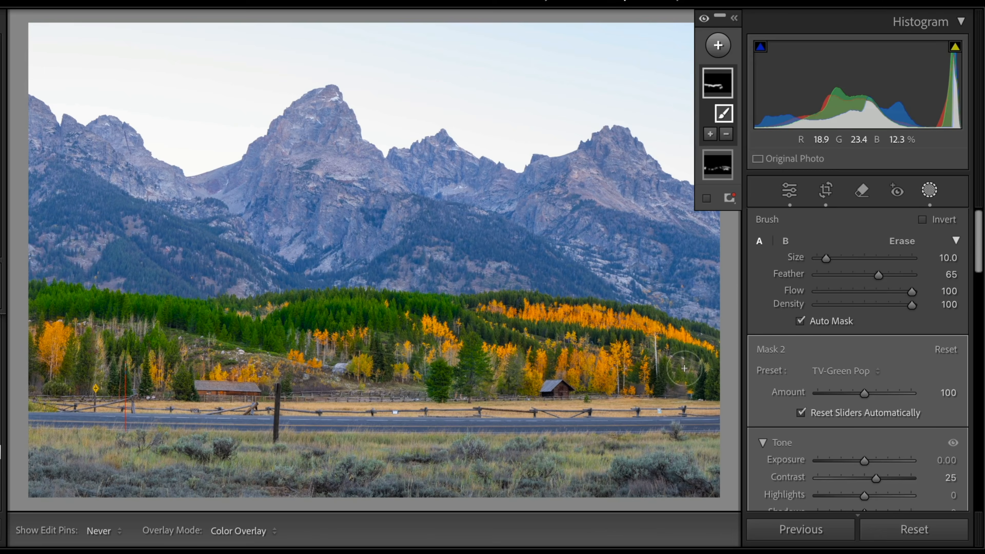
pyautogui.moveTo(685, 349); pyautogui.dragTo(706, 367)
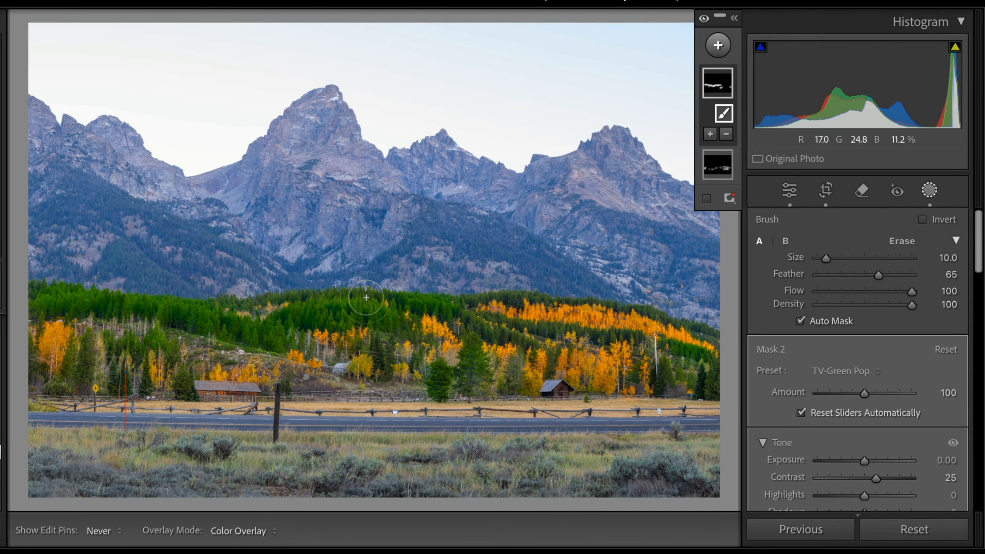
pyautogui.press('z')
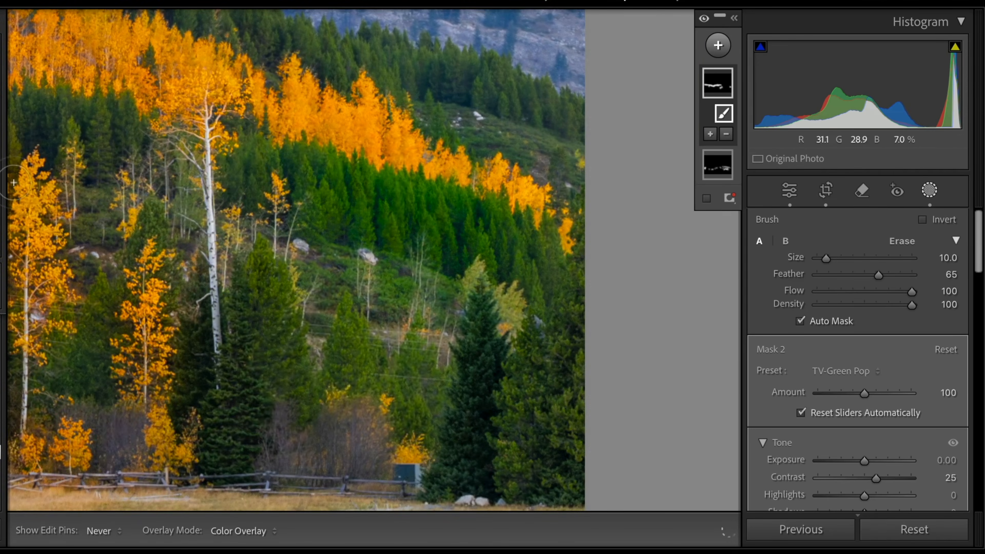
pyautogui.moveTo(316, 64); pyautogui.dragTo(459, 255)
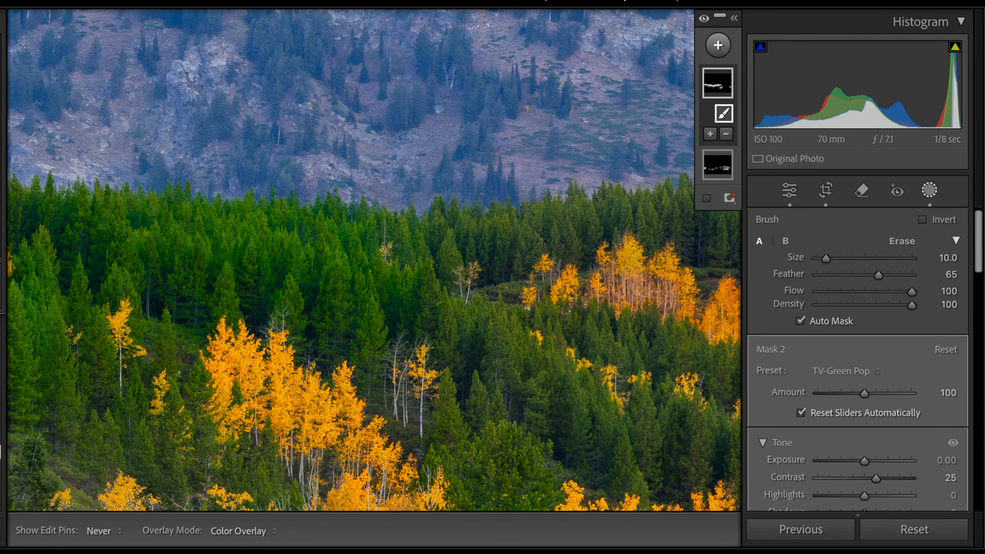
pyautogui.press('z')
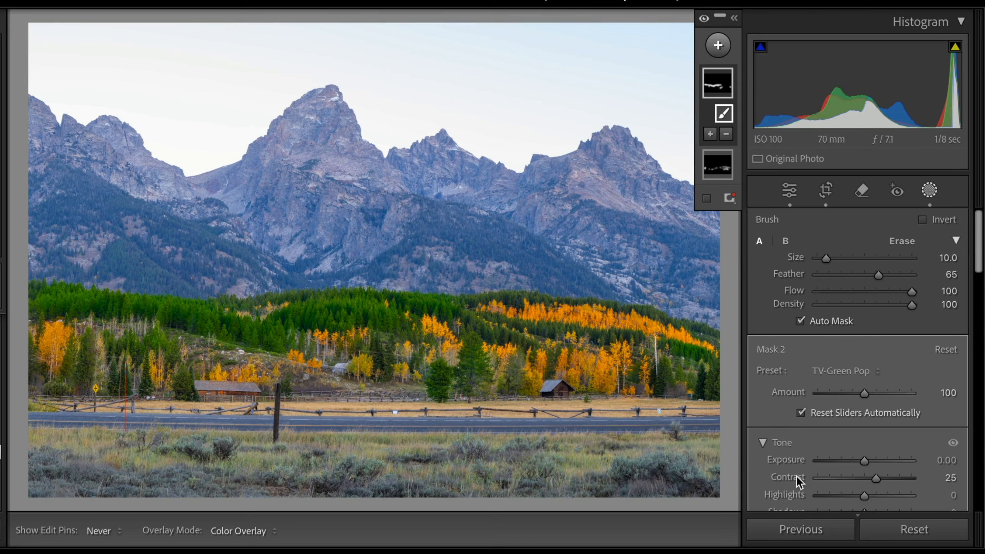
# Step: Try lowering the Green Pop mask's amount to 49, then undo the change
pyautogui.moveTo(862, 394); pyautogui.dragTo(837, 403)
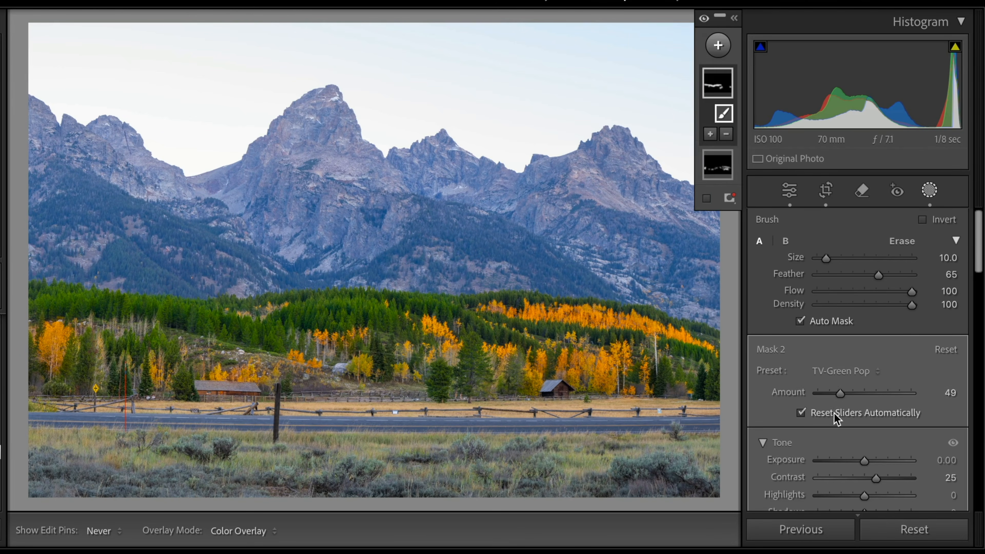
pyautogui.hotkey('ctrl', 'z')
# Step: Add a new brush mask with the TV-Dodge preset and paint it over the sunlit mountain peaks and ridges
pyautogui.press('k')
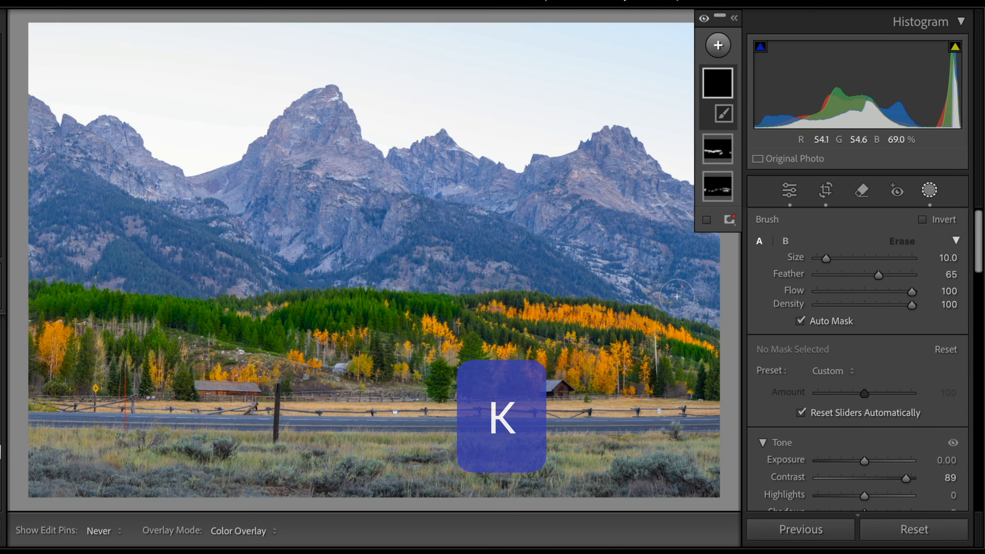
pyautogui.click(852, 373)
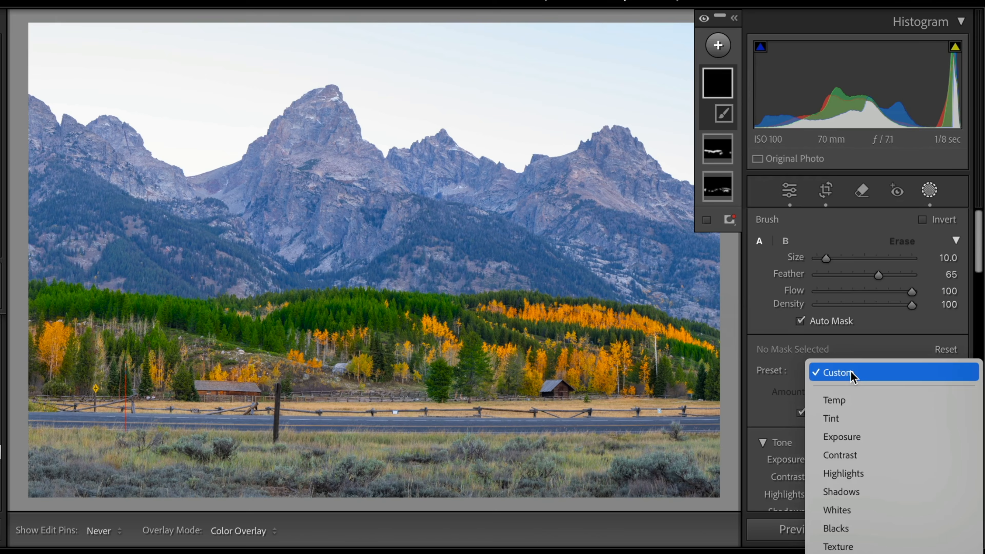
pyautogui.scroll(-10, 892, 272)
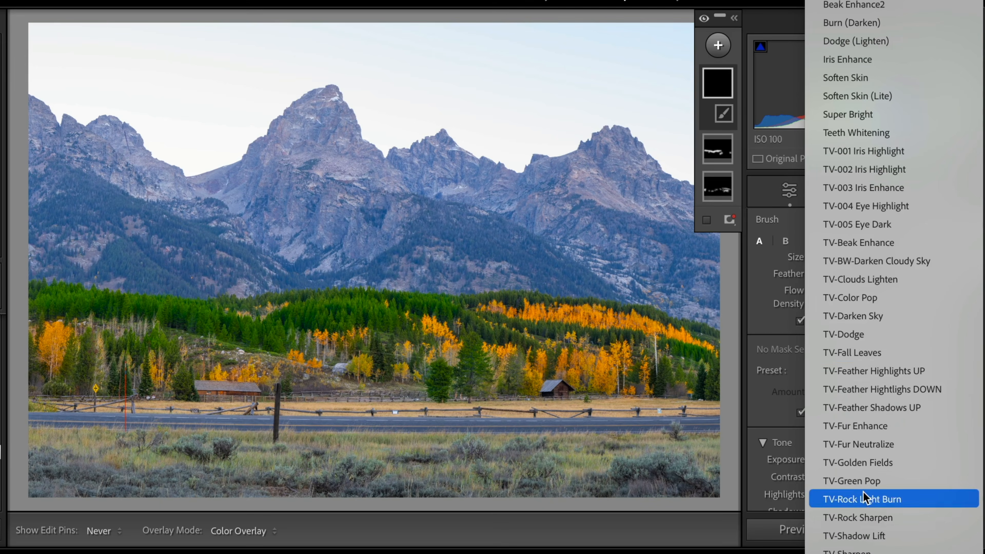
pyautogui.click(839, 335)
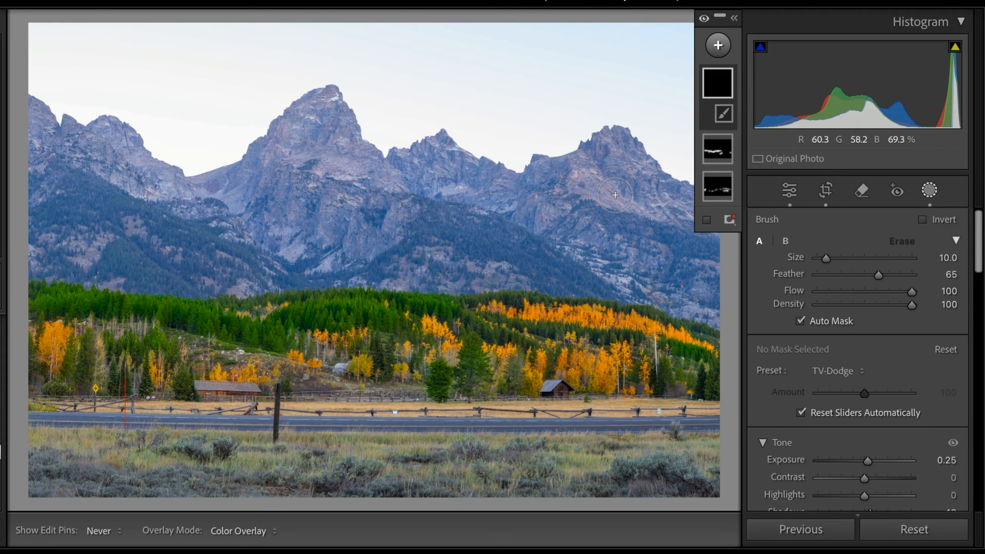
pyautogui.moveTo(615, 197); pyautogui.dragTo(615, 199)
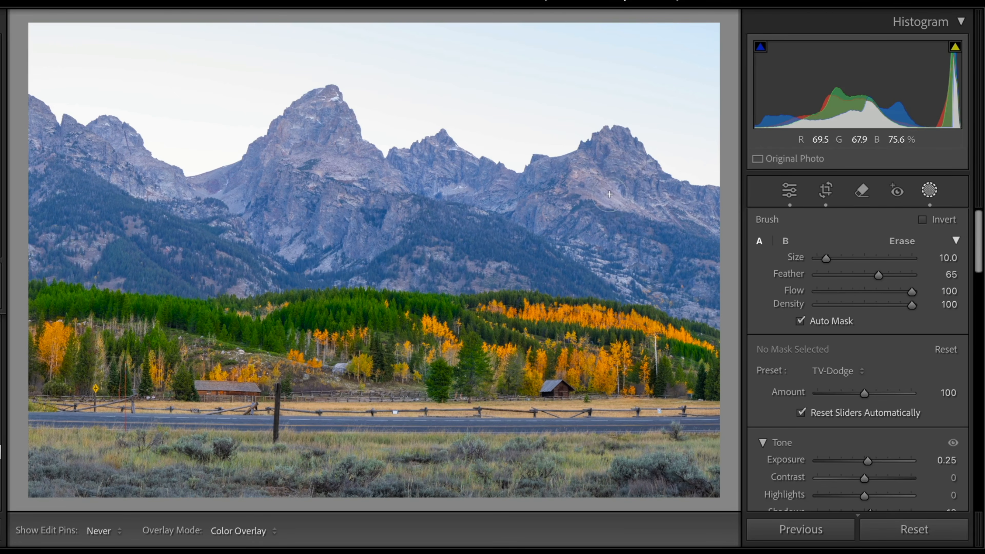
pyautogui.moveTo(648, 201)
pyautogui.mouseDown()
pyautogui.moveTo(655, 163)
pyautogui.moveTo(619, 147)
pyautogui.mouseUp()
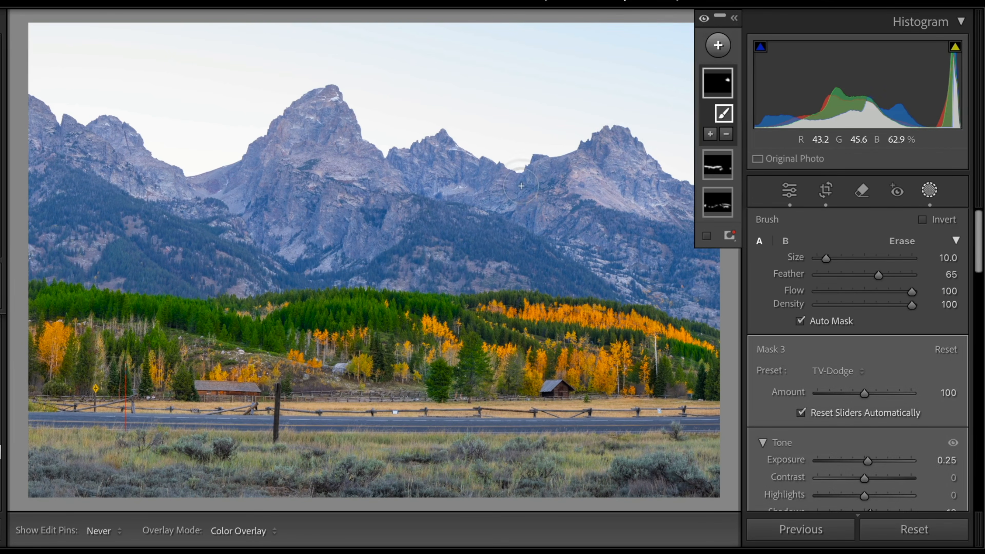
pyautogui.moveTo(518, 190); pyautogui.dragTo(451, 176)
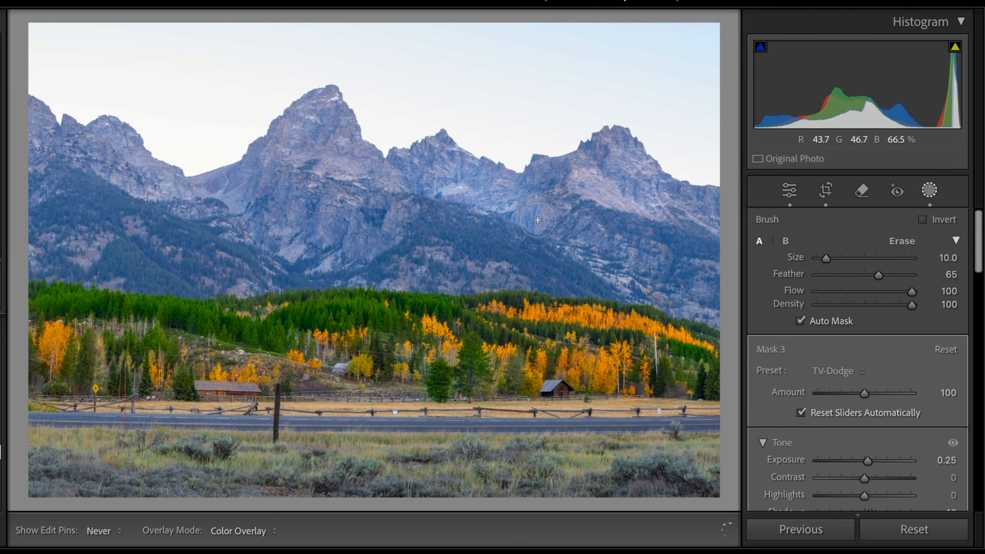
pyautogui.moveTo(537, 221); pyautogui.dragTo(549, 228)
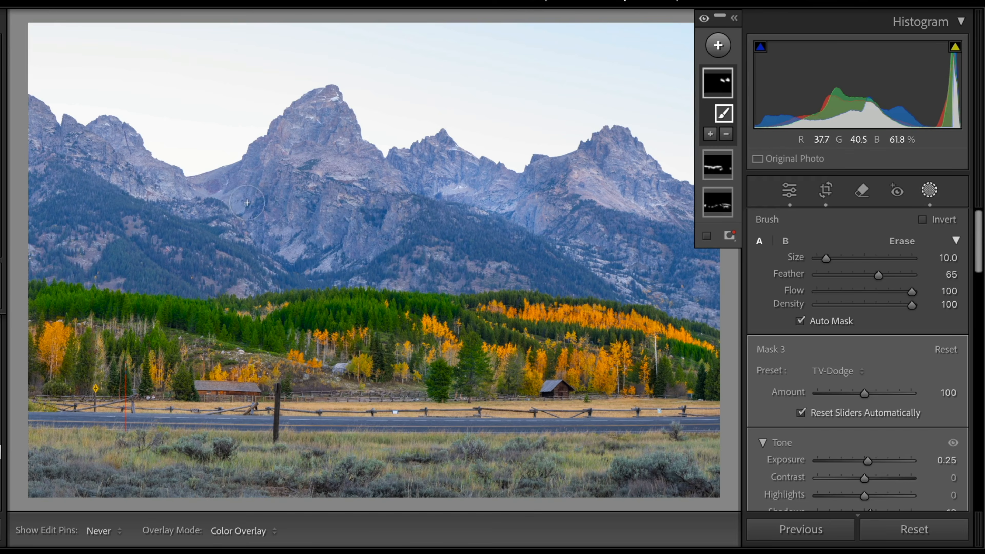
pyautogui.moveTo(244, 200)
pyautogui.mouseDown()
pyautogui.moveTo(278, 152)
pyautogui.moveTo(321, 129)
pyautogui.moveTo(344, 158)
pyautogui.mouseUp()
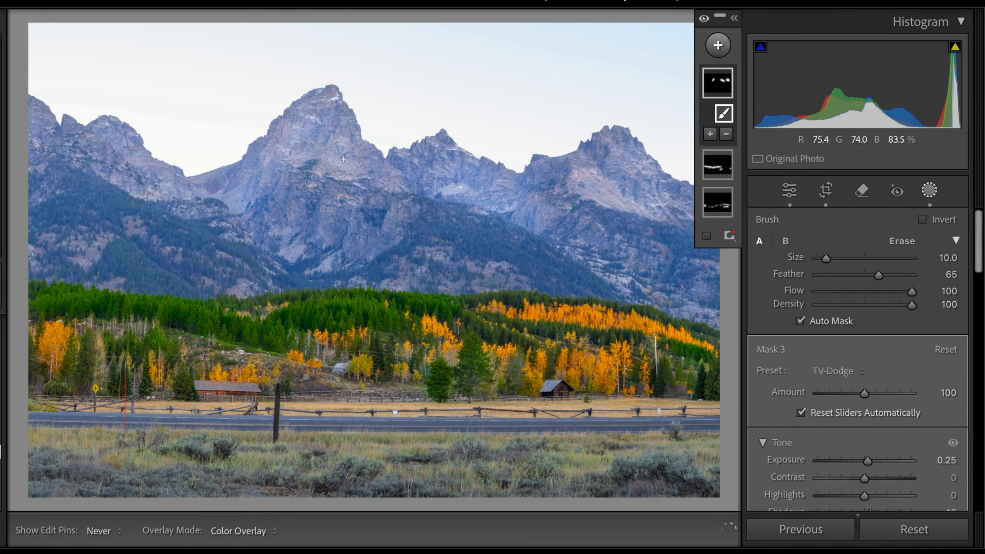
pyautogui.moveTo(299, 191)
pyautogui.mouseDown()
pyautogui.moveTo(279, 226)
pyautogui.moveTo(323, 206)
pyautogui.moveTo(324, 233)
pyautogui.mouseUp()
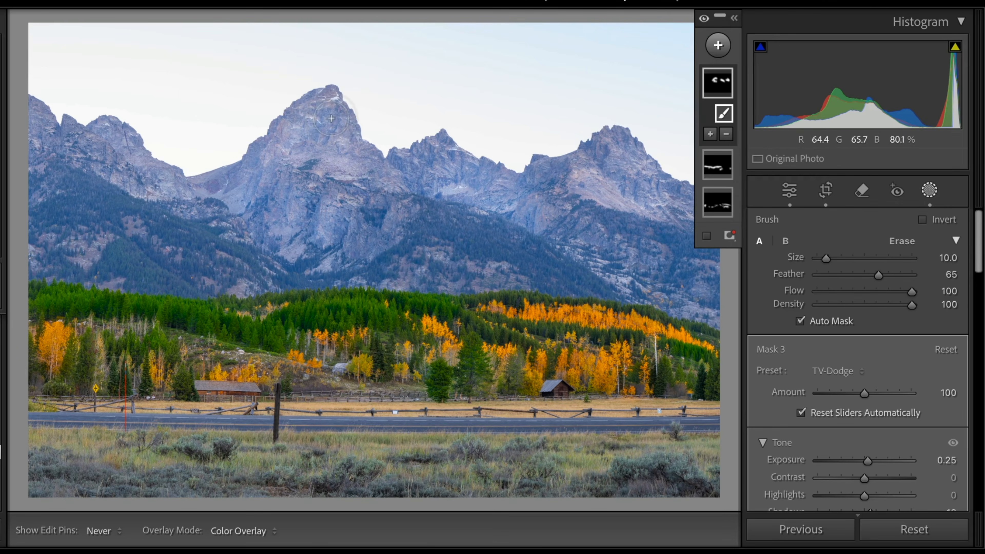
# Step: Add another brush mask with the Contrast preset and paint it across the mountain faces and lower slopes
pyautogui.press('k')
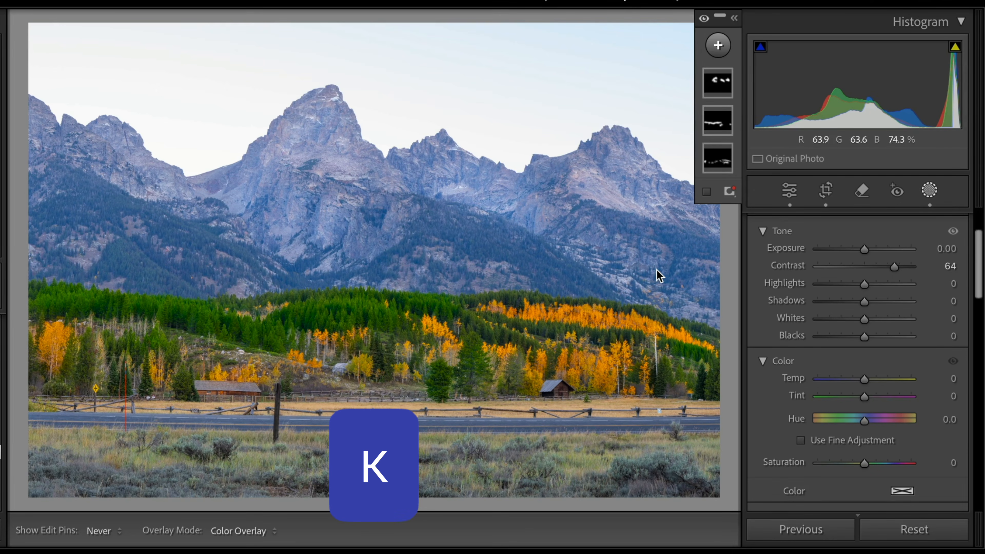
pyautogui.press('k')
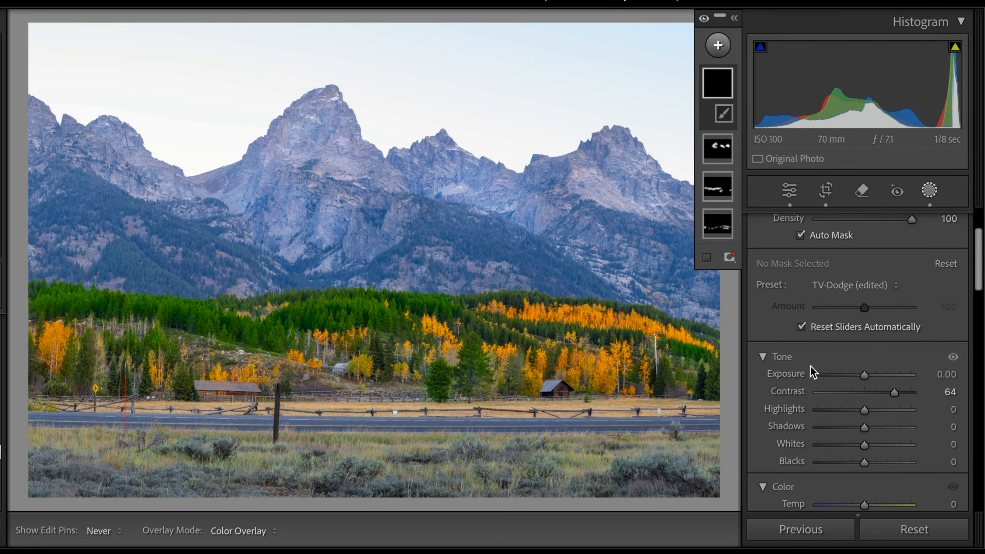
pyautogui.click(891, 290)
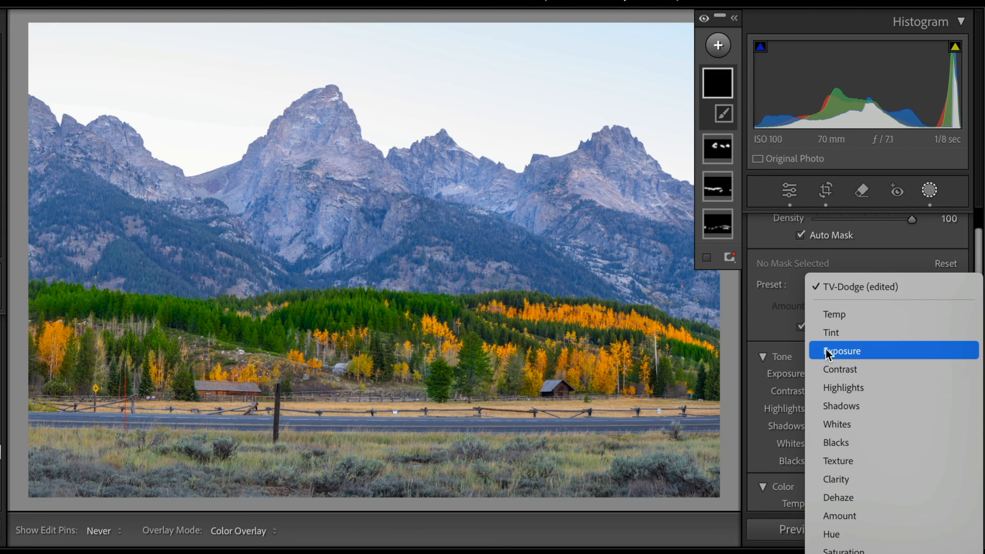
pyautogui.click(829, 370)
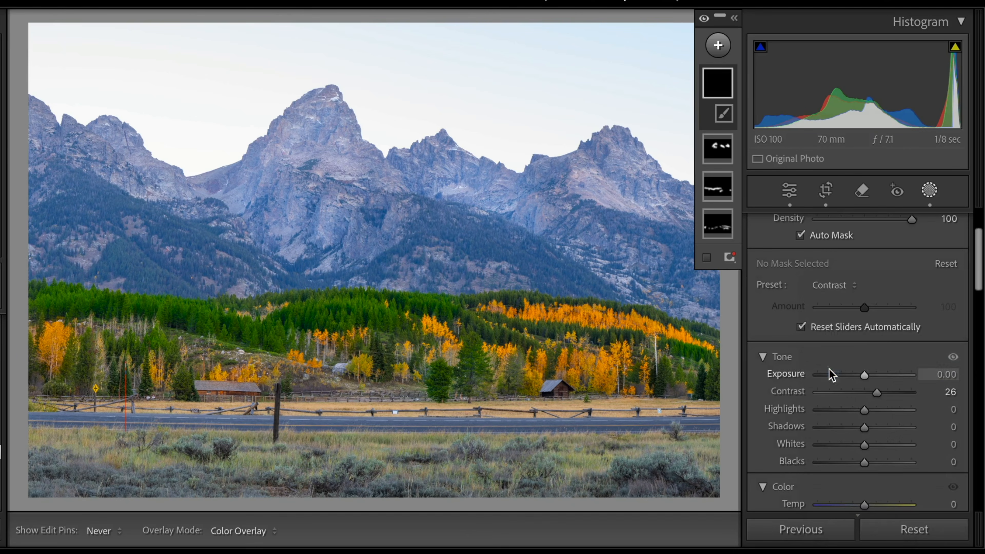
pyautogui.moveTo(567, 279); pyautogui.dragTo(437, 222)
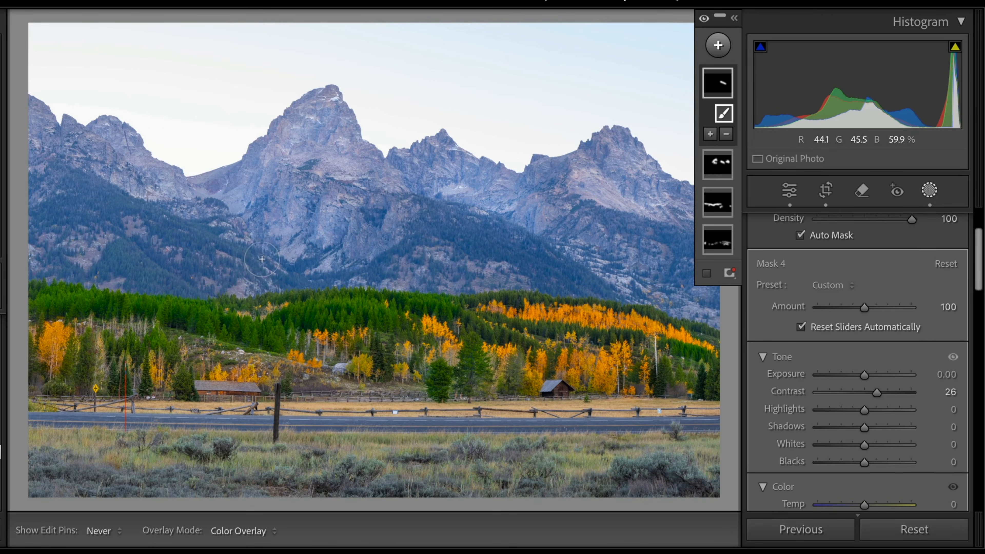
pyautogui.moveTo(250, 254); pyautogui.dragTo(214, 238)
pyautogui.moveTo(158, 220); pyautogui.dragTo(147, 216)
pyautogui.moveTo(161, 281); pyautogui.dragTo(120, 251)
pyautogui.moveTo(104, 203); pyautogui.dragTo(84, 192)
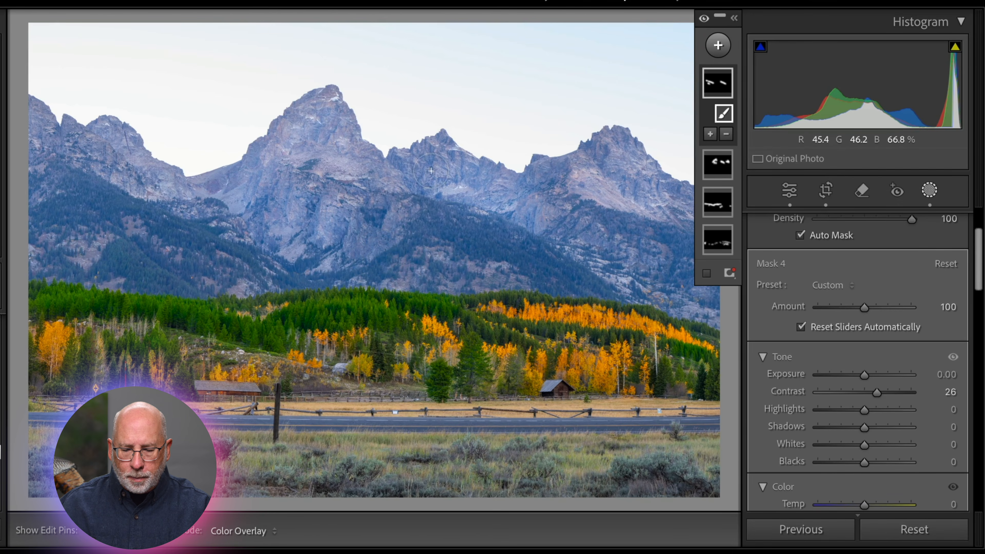
pyautogui.moveTo(357, 192)
pyautogui.mouseDown()
pyautogui.moveTo(301, 172)
pyautogui.moveTo(314, 229)
pyautogui.mouseUp()
pyautogui.moveTo(371, 264)
pyautogui.mouseDown()
pyautogui.moveTo(364, 271)
pyautogui.moveTo(425, 234)
pyautogui.moveTo(470, 236)
pyautogui.mouseUp()
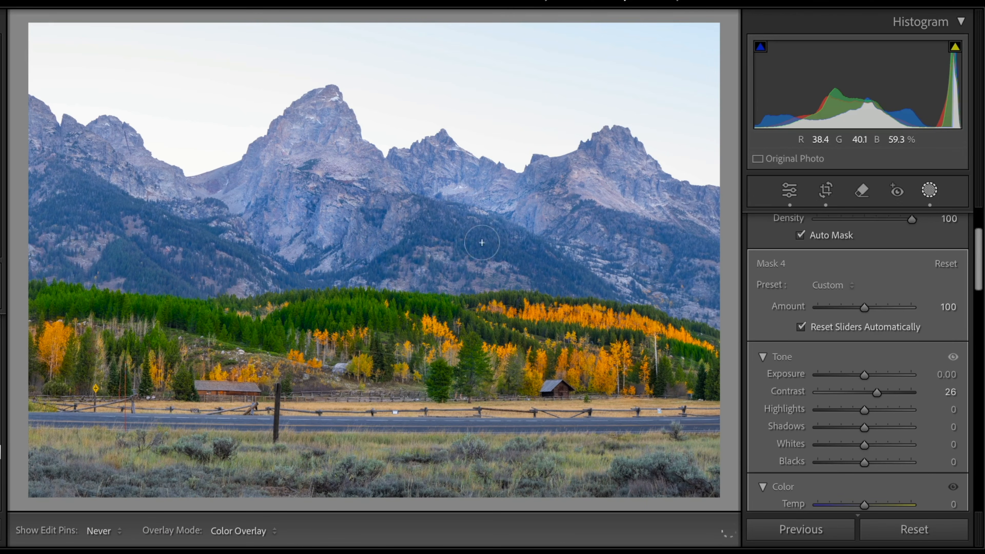
# Step: Continue painting the Contrast brush mask over the central and left mountain faces
pyautogui.moveTo(524, 260); pyautogui.dragTo(550, 271)
pyautogui.moveTo(611, 227)
pyautogui.mouseDown()
pyautogui.moveTo(692, 246)
pyautogui.moveTo(679, 248)
pyautogui.moveTo(664, 280)
pyautogui.mouseUp()
pyautogui.moveTo(557, 200)
pyautogui.mouseDown()
pyautogui.moveTo(550, 185)
pyautogui.moveTo(476, 152)
pyautogui.mouseUp()
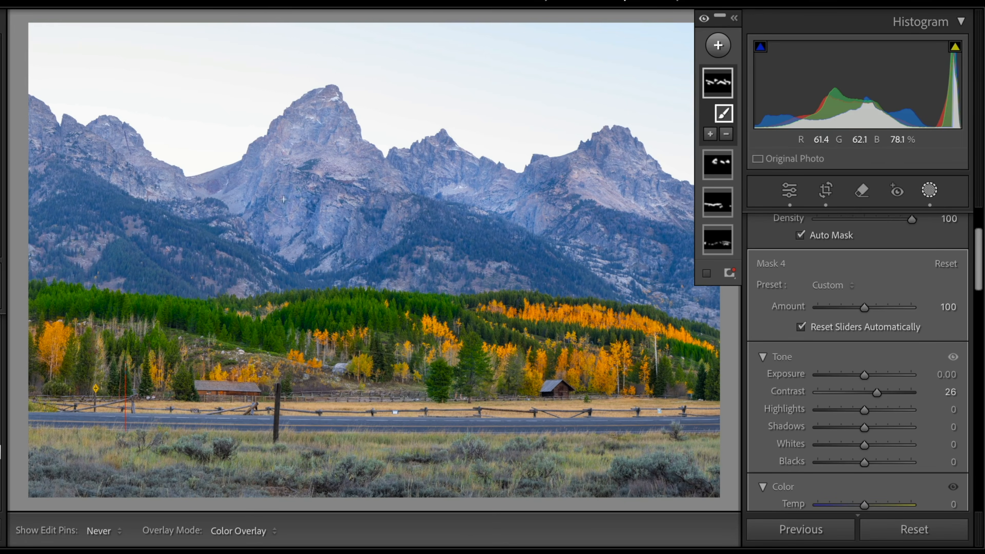
pyautogui.moveTo(111, 220)
pyautogui.mouseDown()
pyautogui.moveTo(87, 199)
pyautogui.moveTo(58, 211)
pyautogui.mouseUp()
pyautogui.moveTo(116, 249); pyautogui.dragTo(165, 281)
# Step: Select Mask 3 in the masks list and lower its overall amount slightly
pyautogui.moveTo(705, 178)
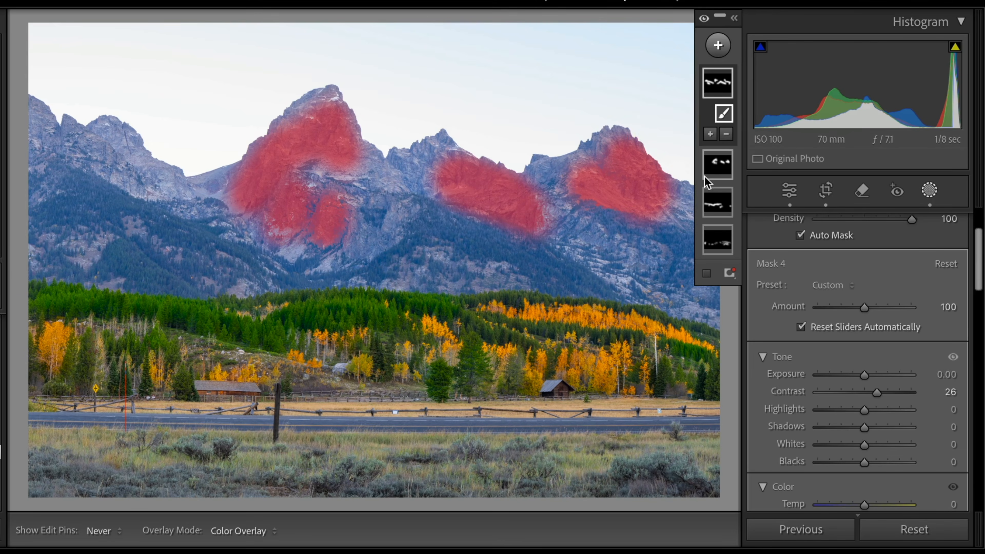
pyautogui.click(717, 171)
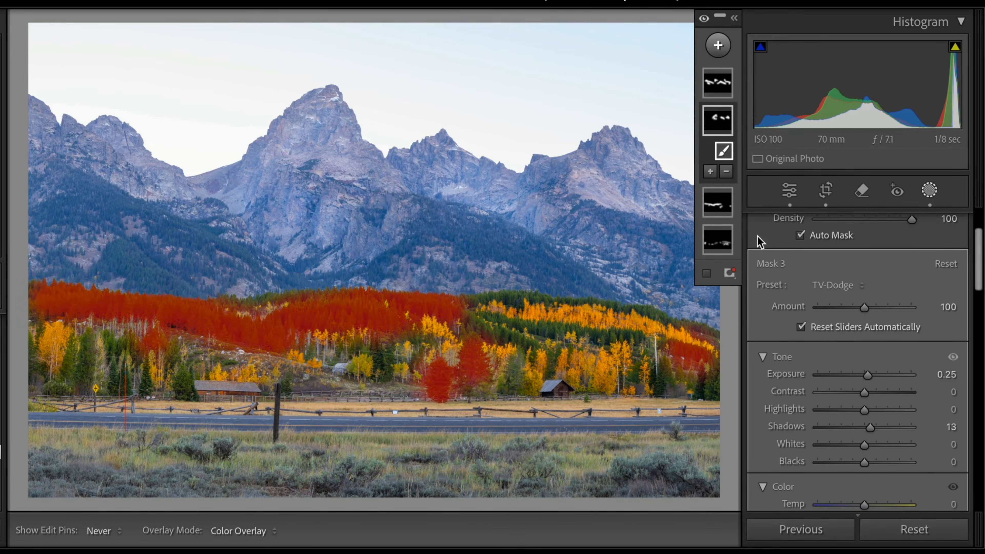
pyautogui.moveTo(868, 308); pyautogui.dragTo(837, 311)
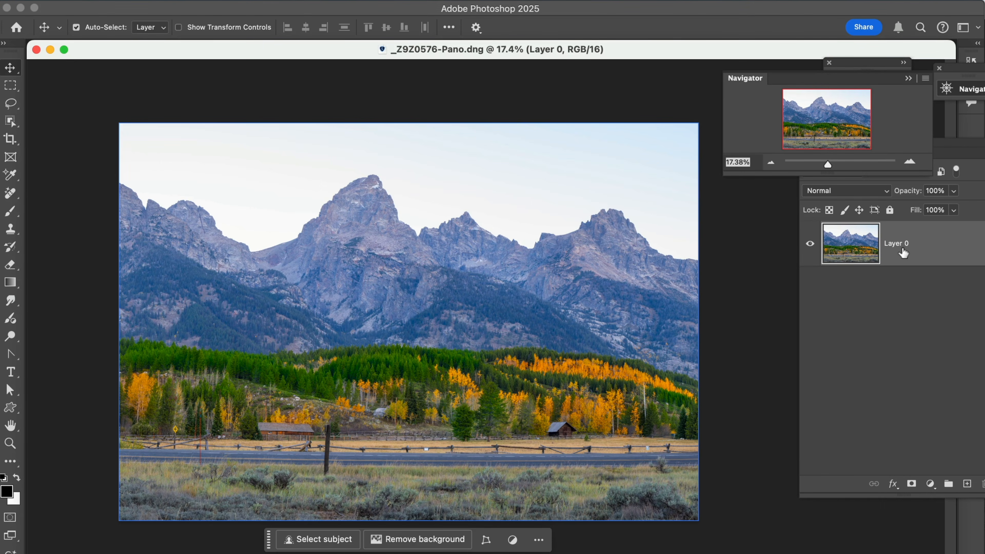
# Step: Duplicate the panorama's Layer 0 in Photoshop
pyautogui.moveTo(904, 253); pyautogui.dragTo(968, 485)
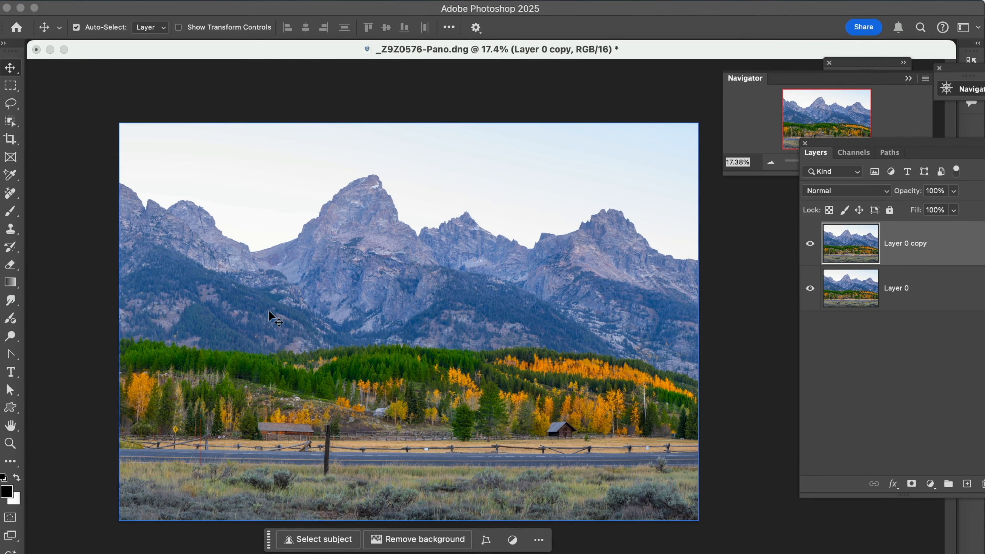
pyautogui.press('z')
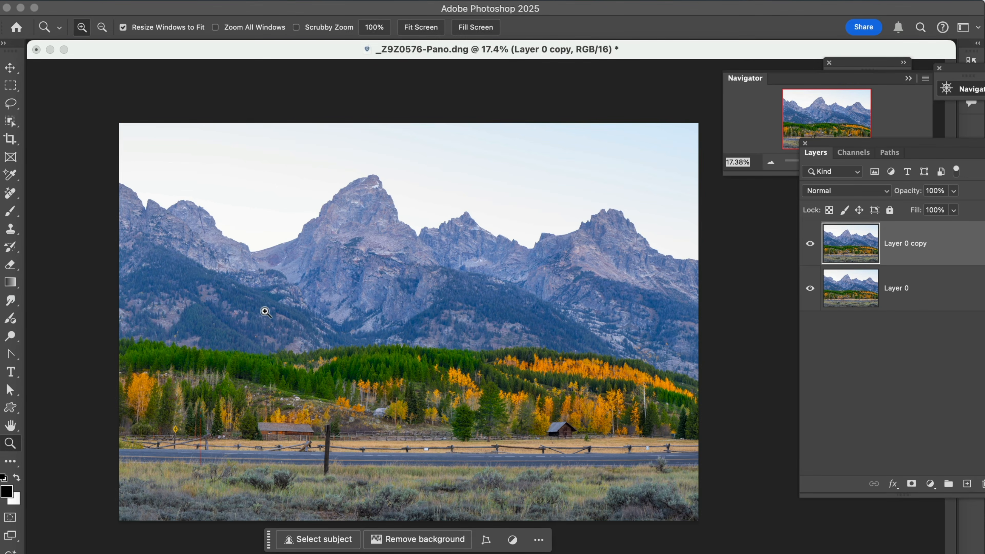
pyautogui.moveTo(210, 310); pyautogui.dragTo(505, 486)
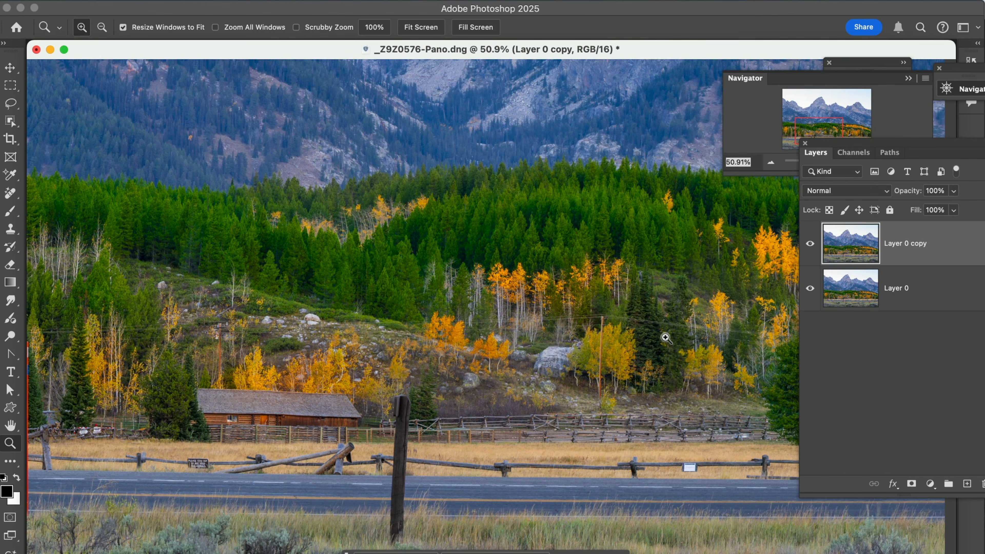
pyautogui.moveTo(670, 349); pyautogui.dragTo(480, 348)
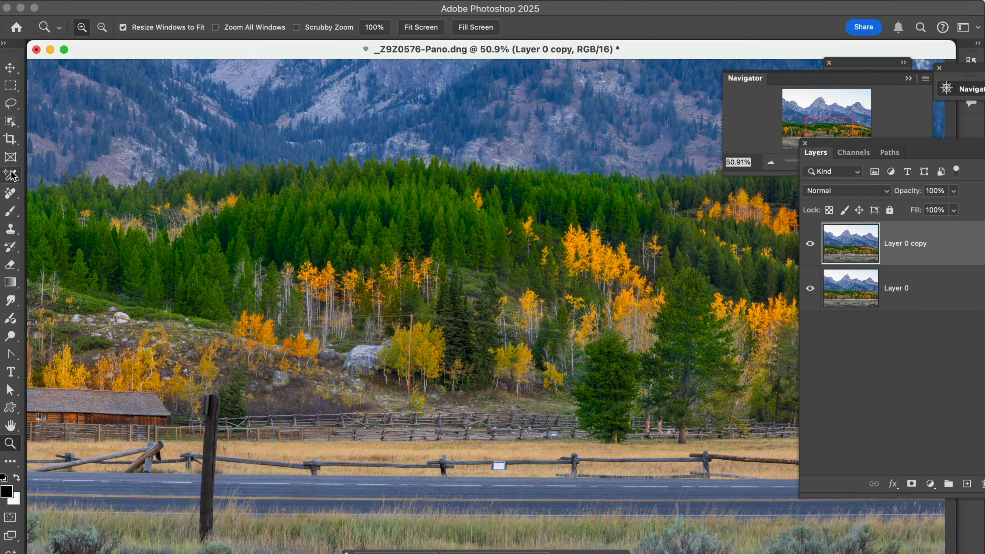
# Step: Use the Remove tool's Find distractions option to remove wires and cables automatically
pyautogui.click(9, 194)
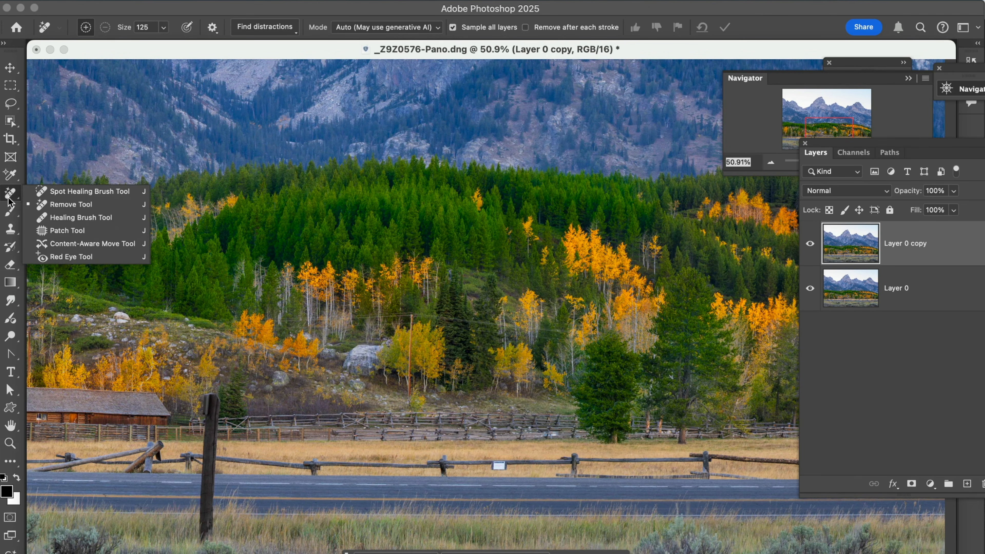
pyautogui.click(50, 204)
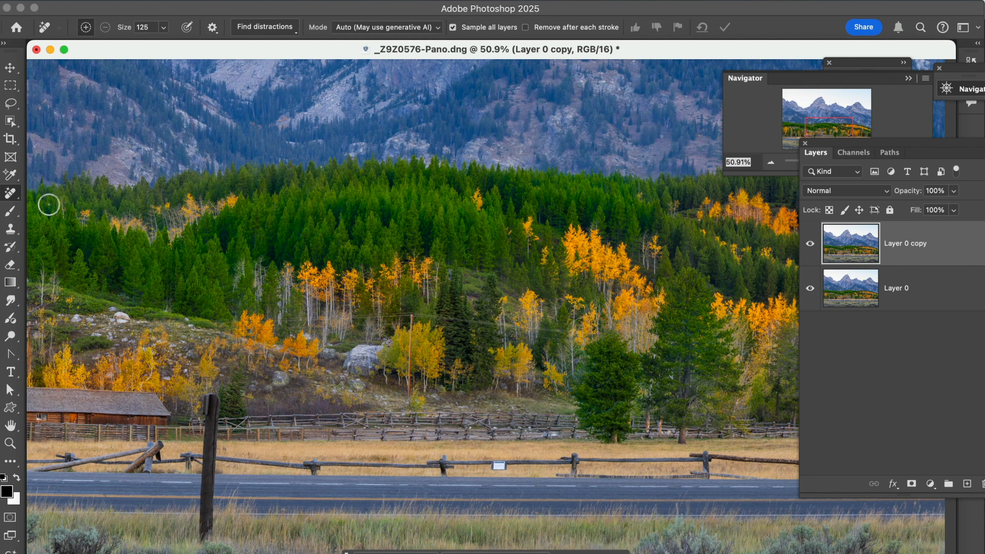
pyautogui.click(287, 31)
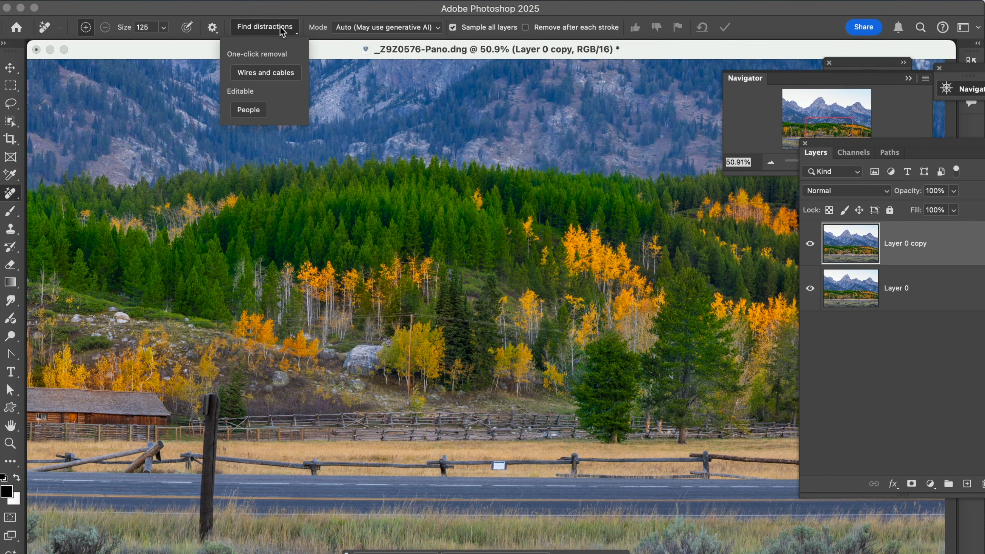
pyautogui.click(265, 73)
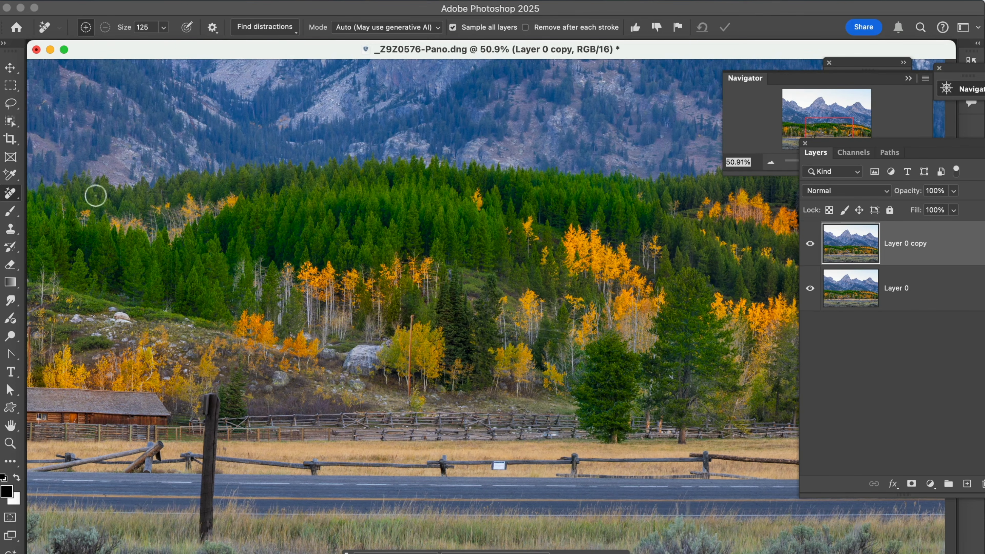
# Step: Pan across the enlarged foreground to inspect the wire removal
pyautogui.moveTo(194, 275); pyautogui.dragTo(99, 275)
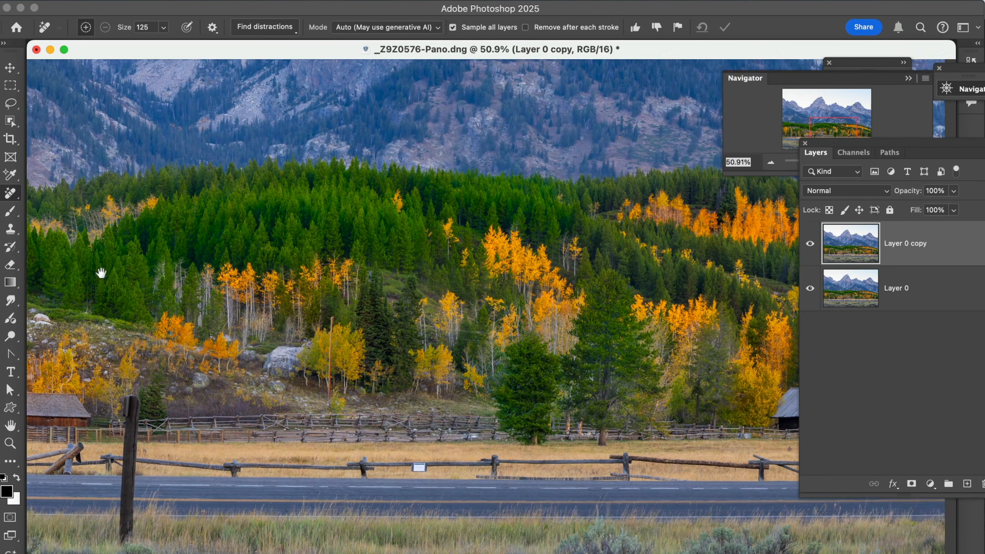
pyautogui.moveTo(478, 327); pyautogui.dragTo(256, 319)
pyautogui.moveTo(347, 335); pyautogui.dragTo(216, 336)
pyautogui.moveTo(455, 346); pyautogui.dragTo(676, 335)
pyautogui.moveTo(353, 334); pyautogui.dragTo(587, 333)
pyautogui.moveTo(408, 325); pyautogui.dragTo(490, 325)
pyautogui.moveTo(337, 320)
pyautogui.mouseDown()
pyautogui.moveTo(430, 318)
pyautogui.moveTo(378, 303)
pyautogui.moveTo(545, 252)
pyautogui.mouseUp()
pyautogui.moveTo(391, 281); pyautogui.dragTo(538, 293)
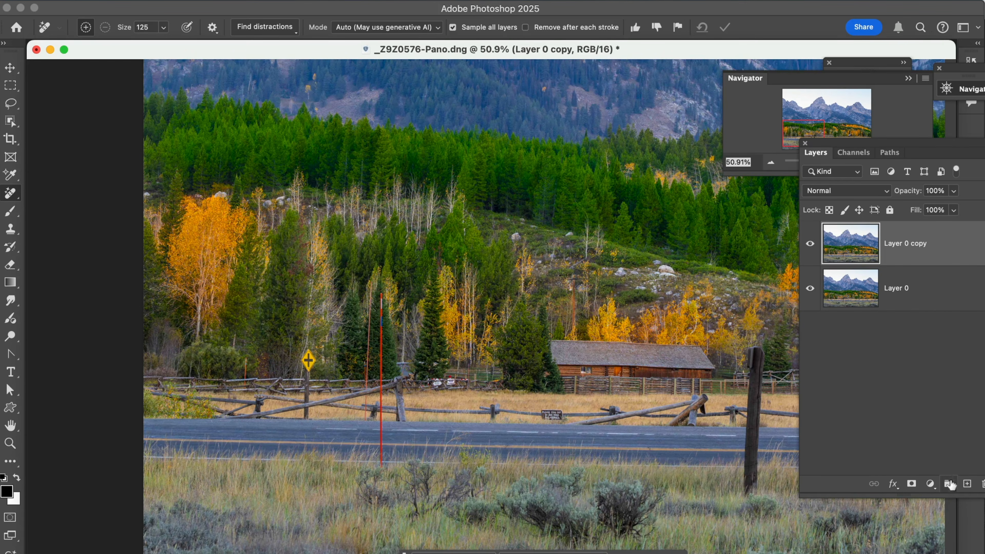
# Step: Add a new empty layer and erase the yellow road sign with the Remove tool
pyautogui.click(968, 484)
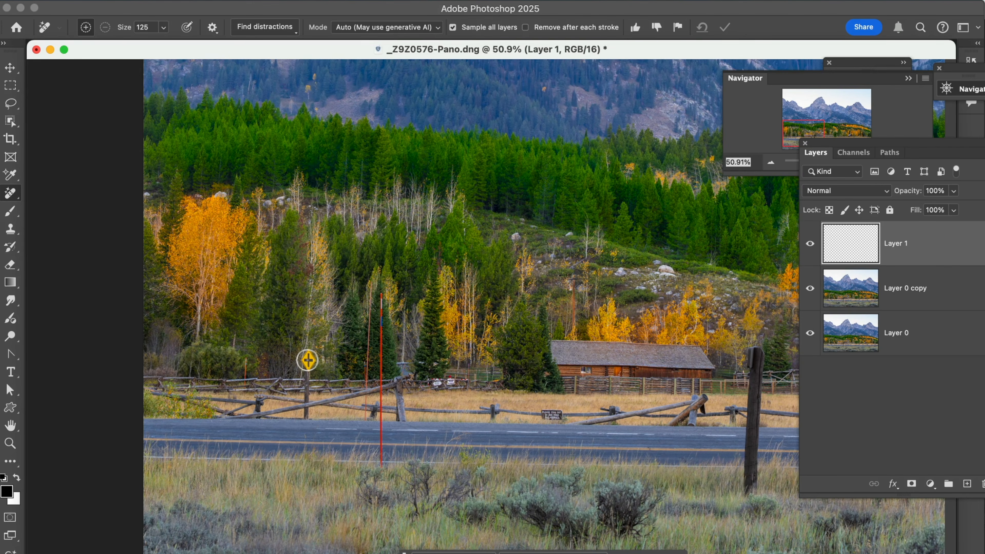
pyautogui.moveTo(307, 360); pyautogui.dragTo(306, 388)
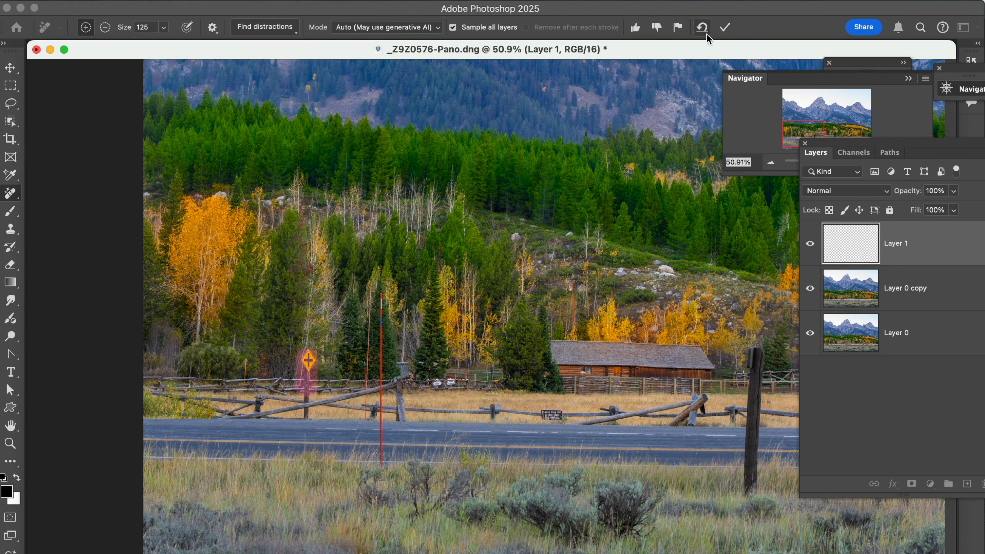
pyautogui.click(719, 30)
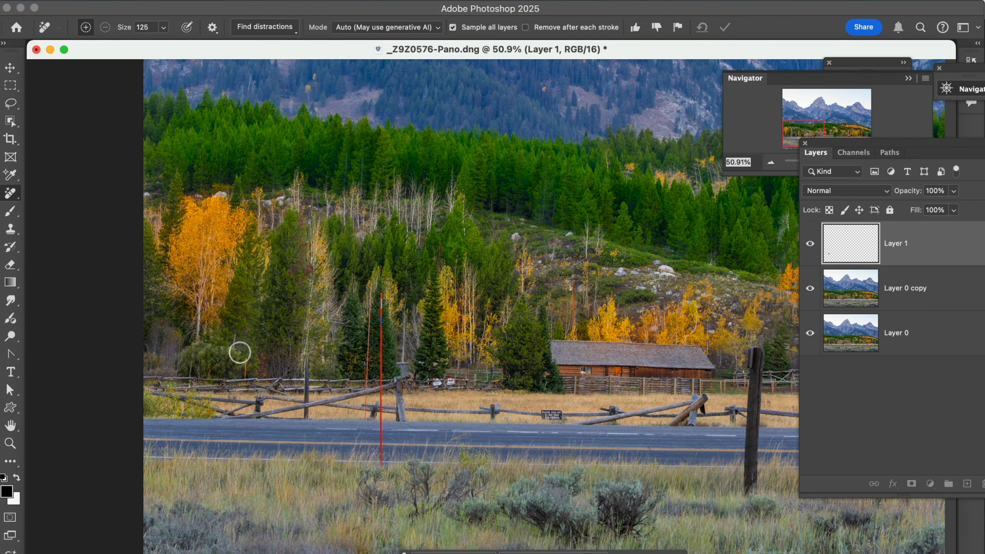
# Step: Remove a small object beside the fence and the tall red pole with the Remove tool
pyautogui.moveTo(242, 372); pyautogui.dragTo(244, 368)
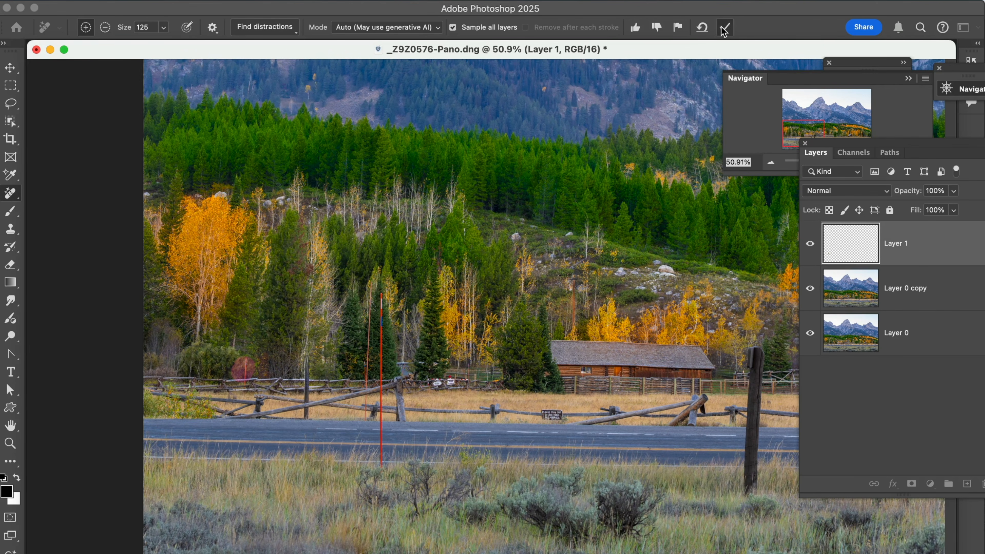
pyautogui.press('Return')
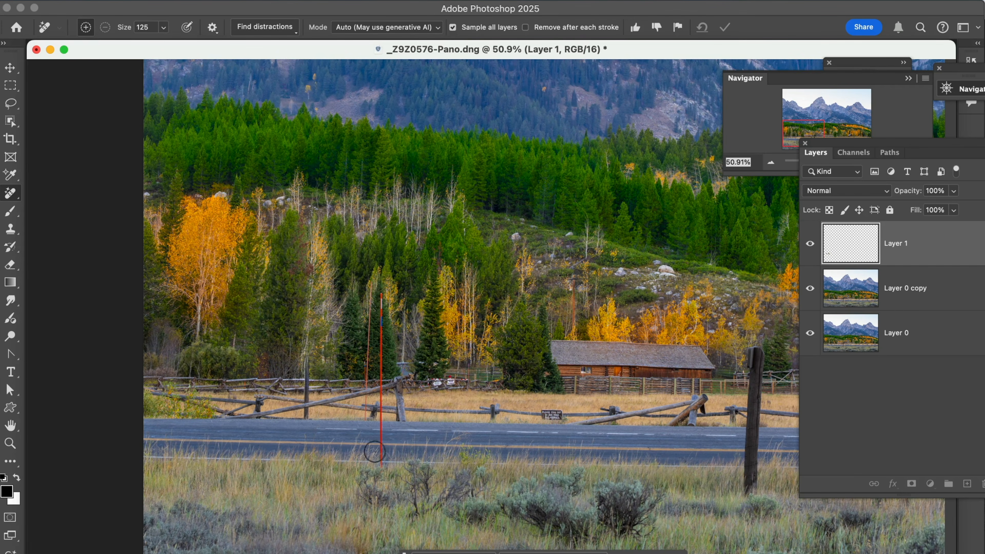
pyautogui.moveTo(378, 459)
pyautogui.mouseDown()
pyautogui.moveTo(378, 286)
pyautogui.moveTo(370, 365)
pyautogui.mouseUp()
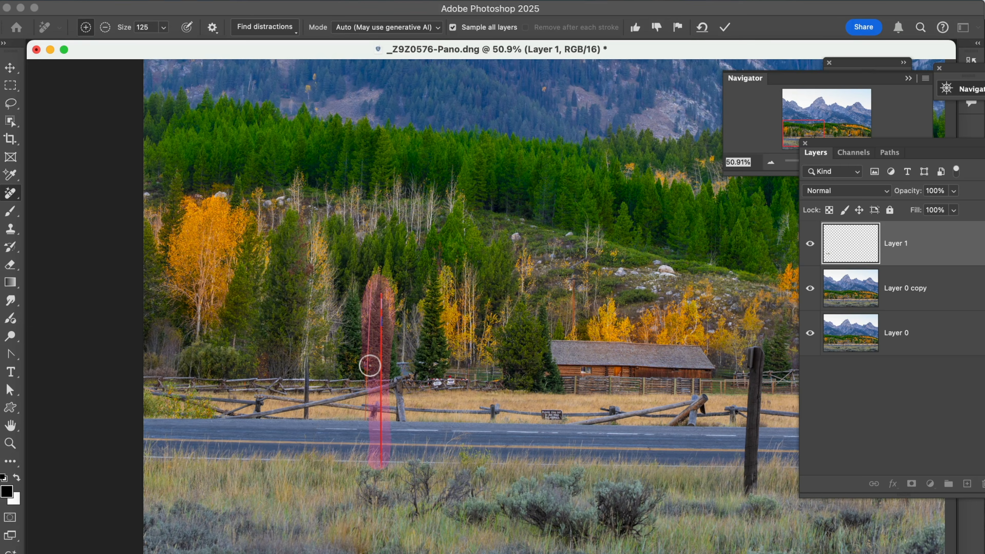
pyautogui.click(725, 29)
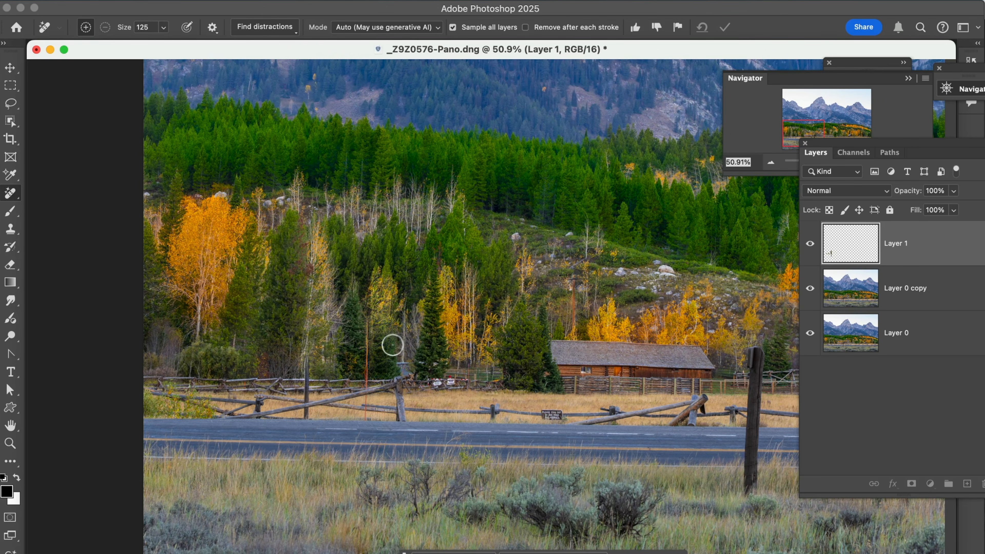
# Step: Switch to the Clone Stamp at size 60, sample nearby forest and paint over the pole remnant
pyautogui.press('z')
pyautogui.moveTo(267, 252); pyautogui.dragTo(411, 446)
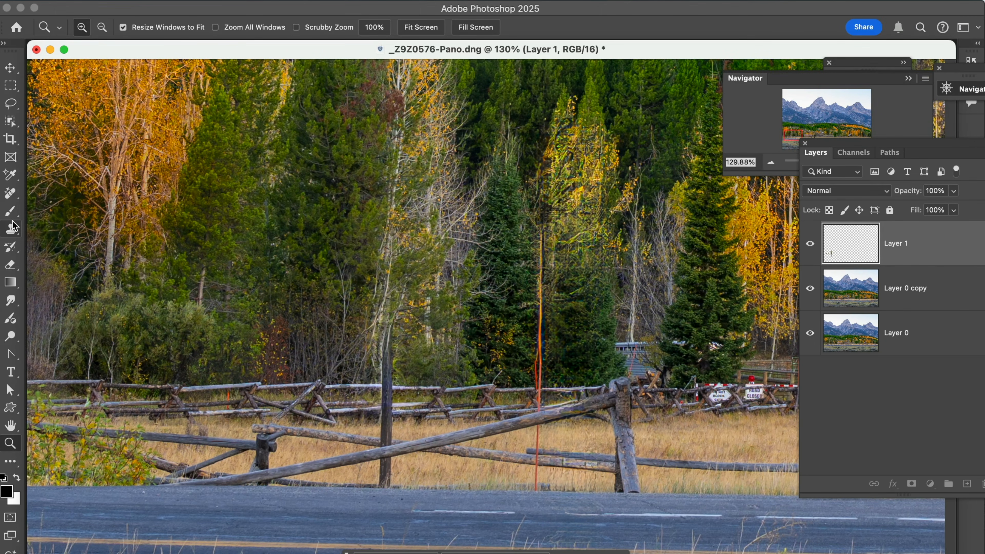
pyautogui.click(11, 229)
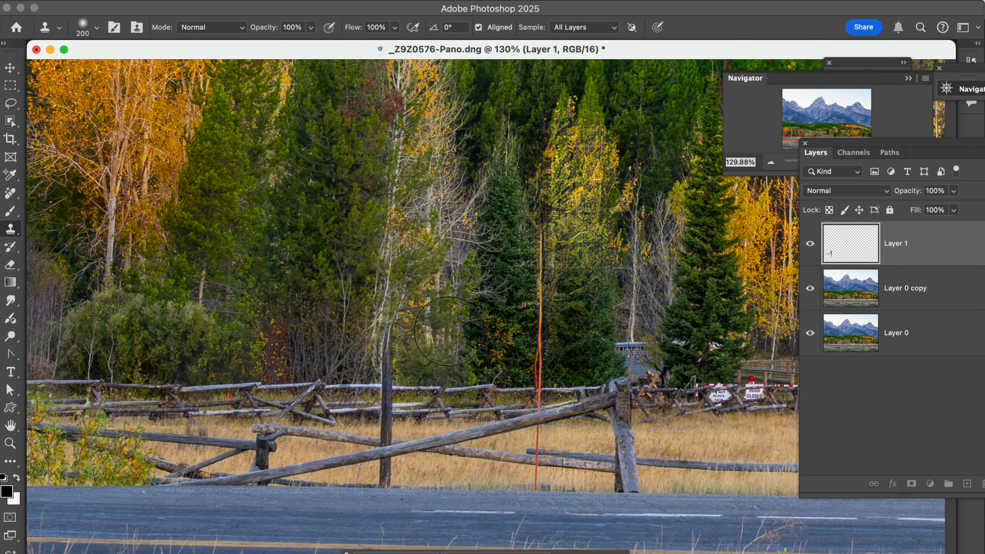
pyautogui.press('[')
pyautogui.press('[')
pyautogui.press('[')
pyautogui.press('[')
pyautogui.press('[')
pyautogui.press('[')
pyautogui.press('[')
pyautogui.press('[')
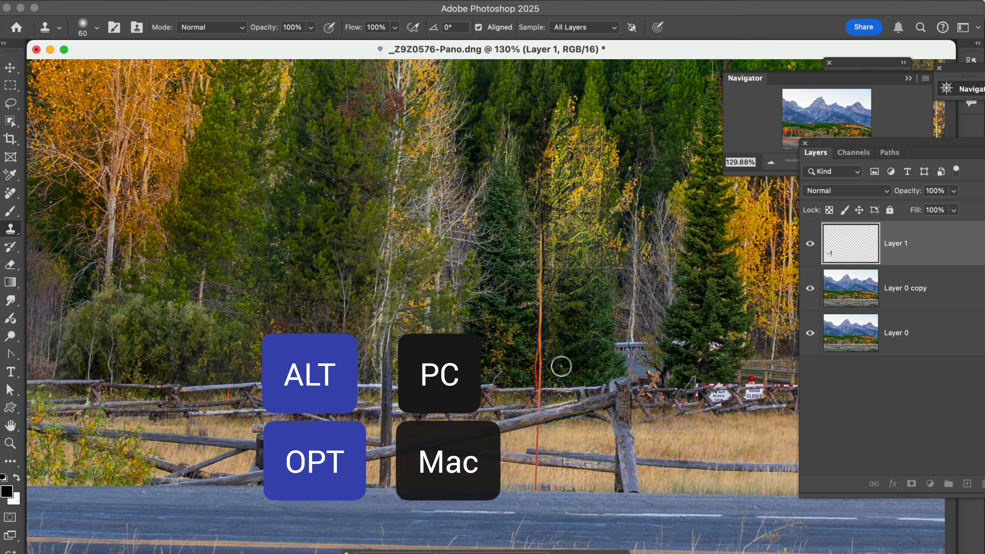
pyautogui.press('alt')
pyautogui.keyDown('alt'); pyautogui.click(560, 368); pyautogui.keyUp('alt')
pyautogui.press('alt')
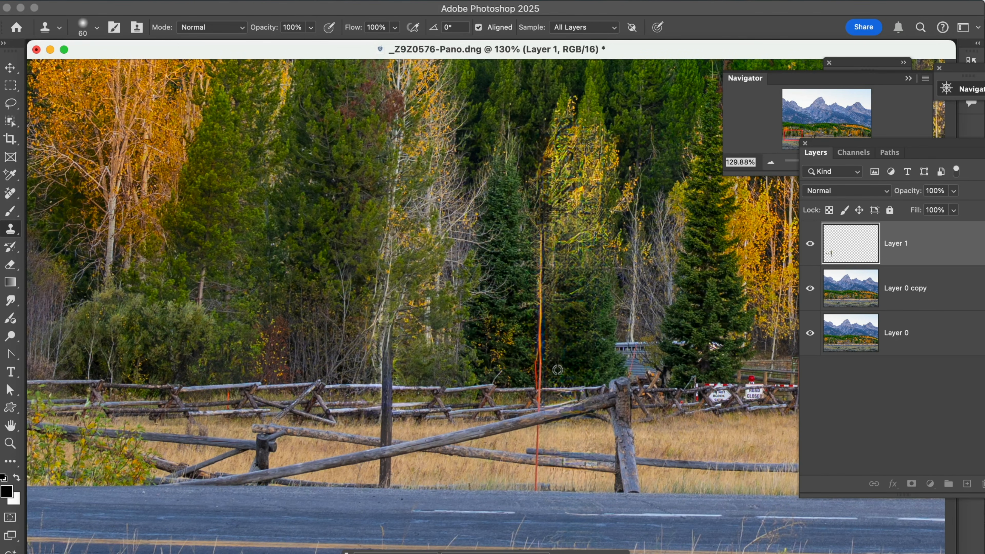
pyautogui.keyDown('alt'); pyautogui.click(557, 370); pyautogui.keyUp('alt')
pyautogui.moveTo(539, 368); pyautogui.dragTo(542, 246)
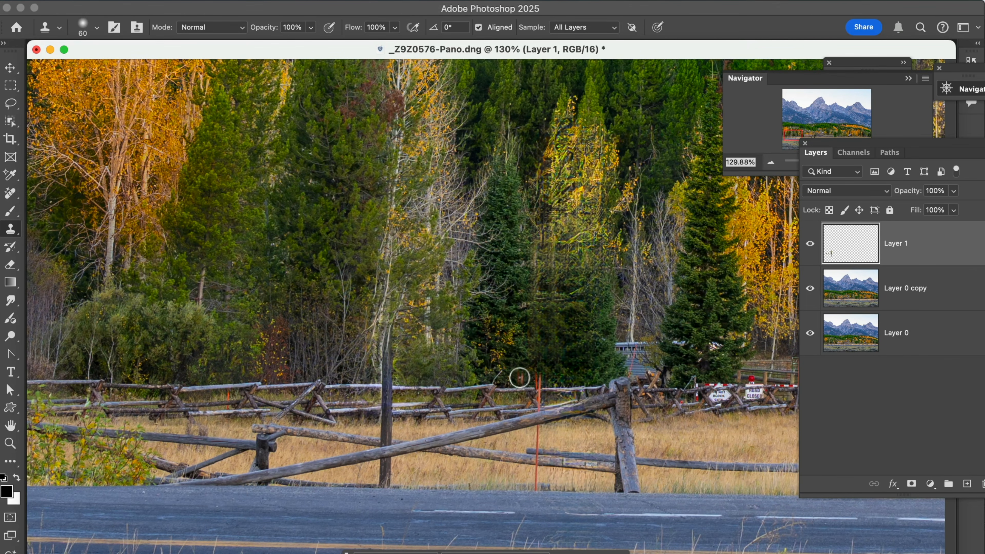
# Step: Clone over the remaining pole fragments along the fence and grass
pyautogui.keyDown('alt'); pyautogui.click(518, 379); pyautogui.keyUp('alt')
pyautogui.moveTo(533, 381); pyautogui.dragTo(534, 381)
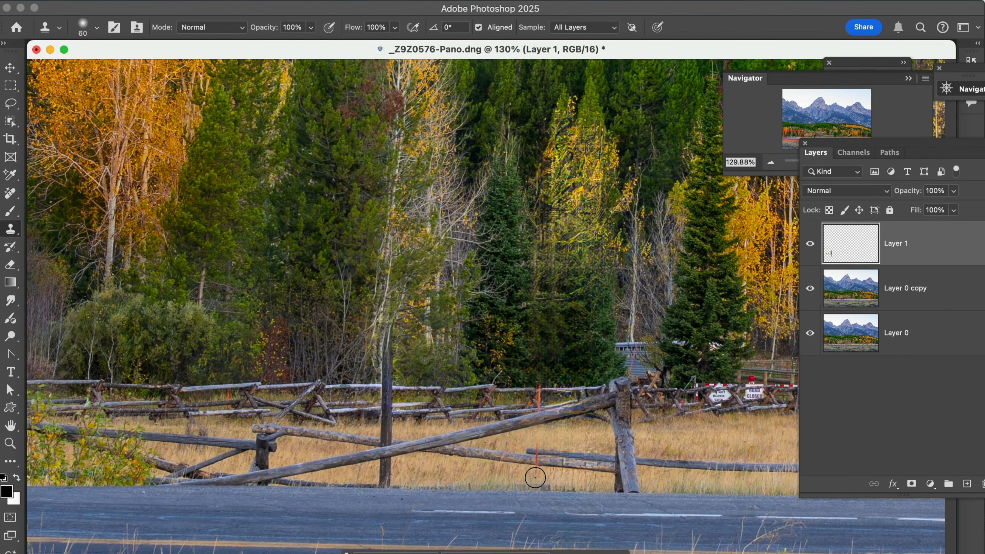
pyautogui.keyDown('alt'); pyautogui.click(565, 464); pyautogui.keyUp('alt')
pyautogui.moveTo(519, 388); pyautogui.dragTo(537, 398)
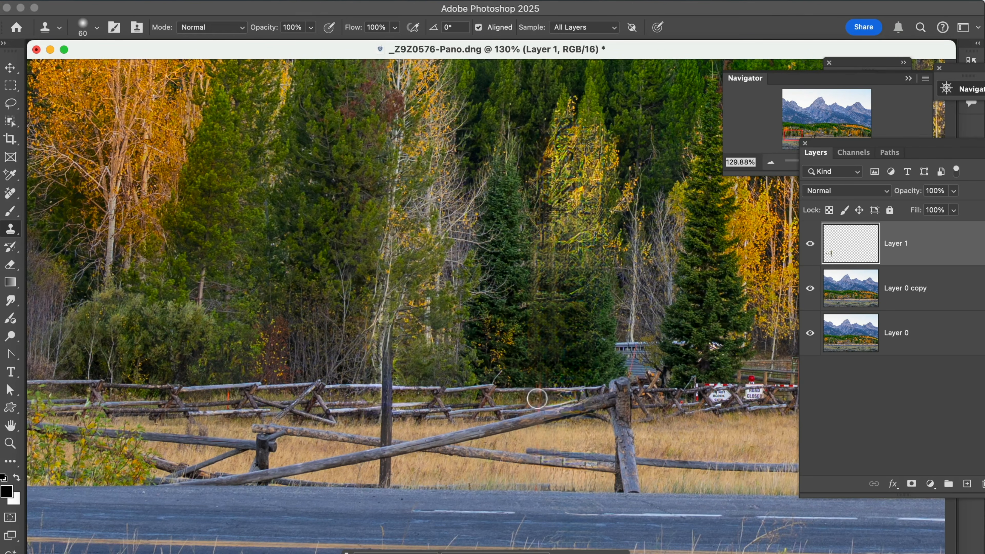
pyautogui.click(539, 398)
# Step: Remove the two white fence signs and their leftover red patch with the Remove tool at size 70
pyautogui.moveTo(396, 318); pyautogui.dragTo(197, 279)
pyautogui.moveTo(283, 289); pyautogui.dragTo(229, 326)
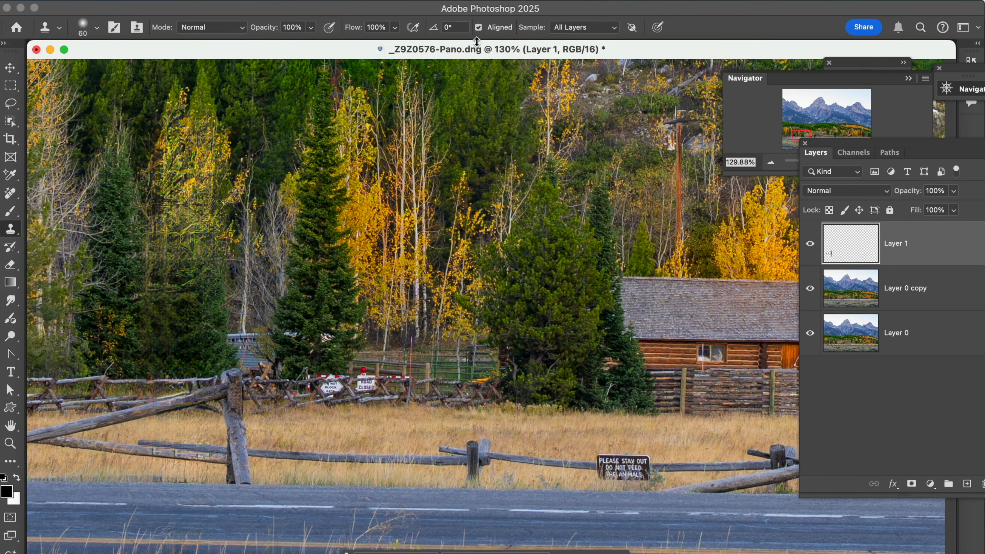
pyautogui.click(12, 196)
pyautogui.press('[')
pyautogui.press('[')
pyautogui.press('[')
pyautogui.press('[')
pyautogui.moveTo(376, 383)
pyautogui.mouseDown()
pyautogui.moveTo(321, 385)
pyautogui.moveTo(392, 385)
pyautogui.mouseUp()
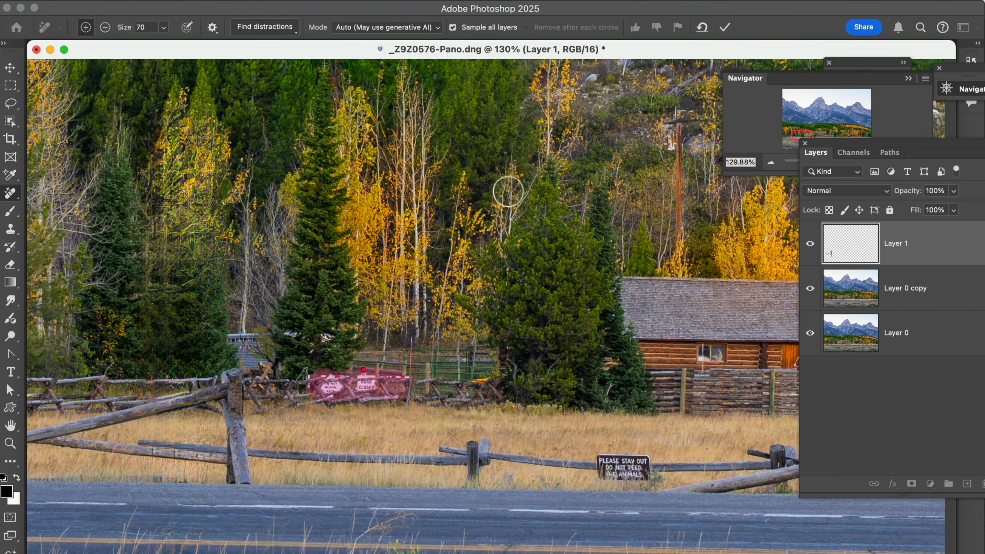
pyautogui.press('Return')
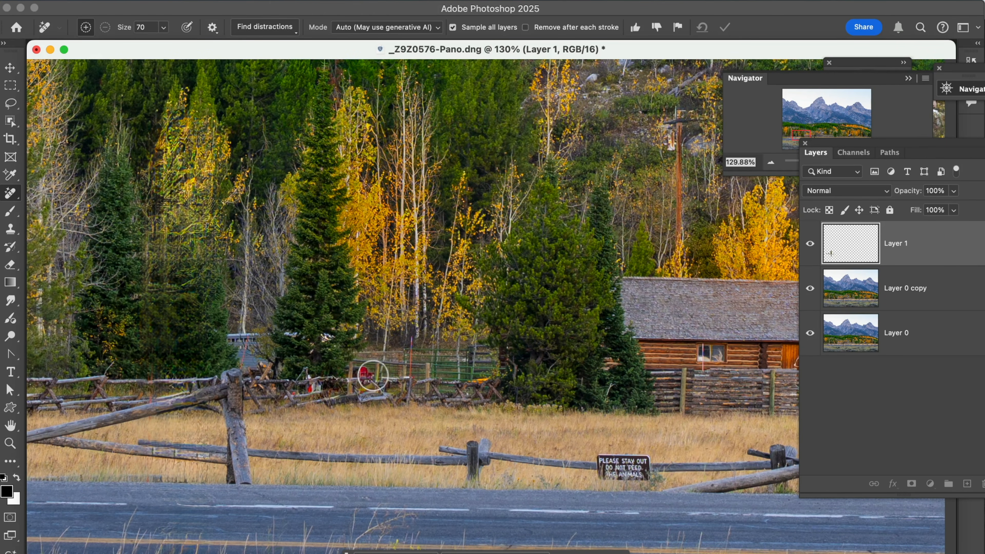
pyautogui.click(373, 375)
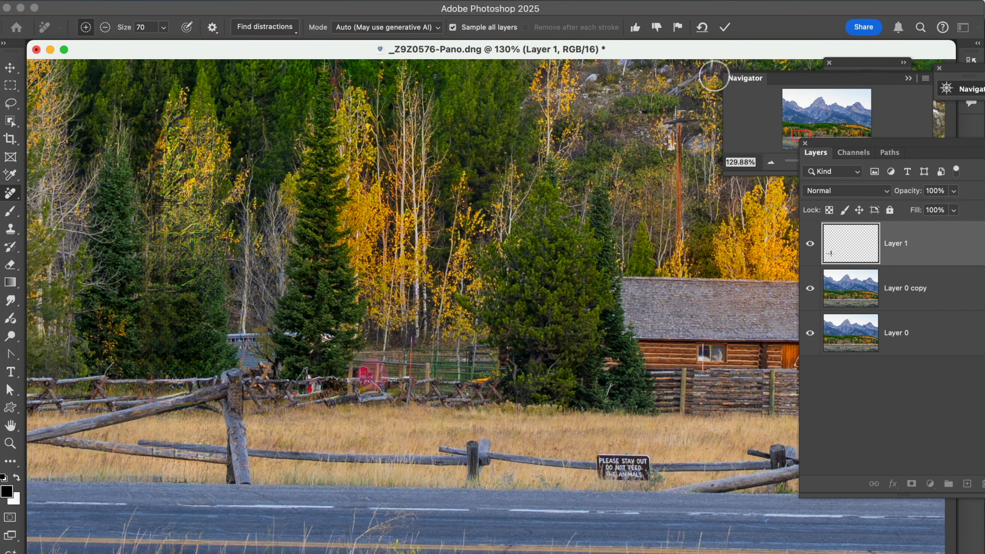
pyautogui.click(726, 27)
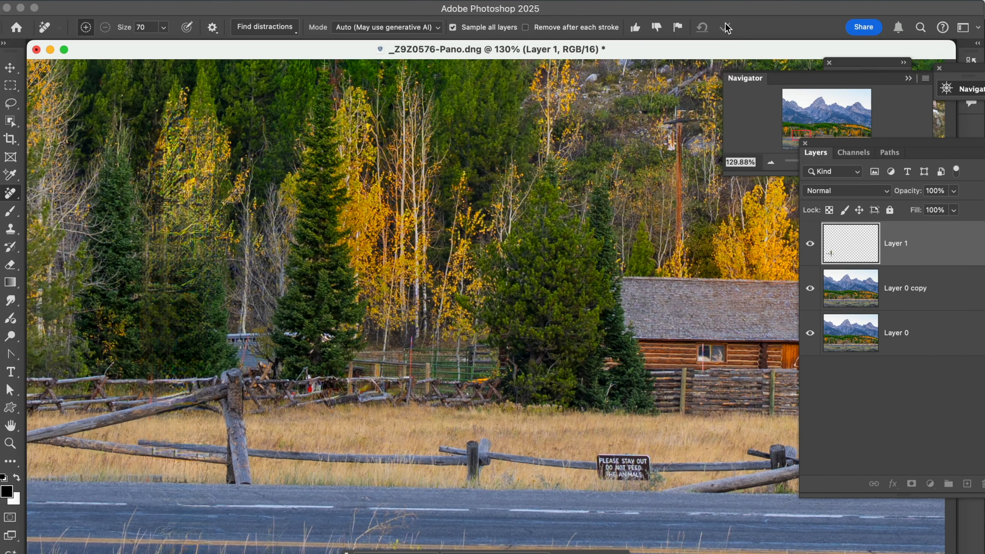
# Step: Remove the 'PLEASE STAY OUT' sign on the fence with the Remove tool
pyautogui.press('space')
pyautogui.moveTo(505, 393); pyautogui.dragTo(316, 287)
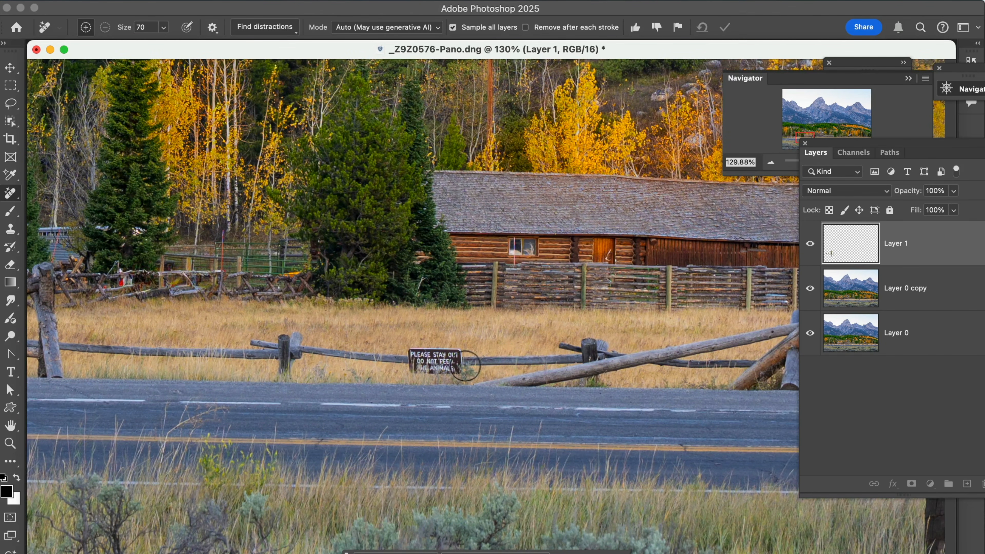
pyautogui.moveTo(464, 362)
pyautogui.mouseDown()
pyautogui.moveTo(412, 365)
pyautogui.moveTo(454, 365)
pyautogui.mouseUp()
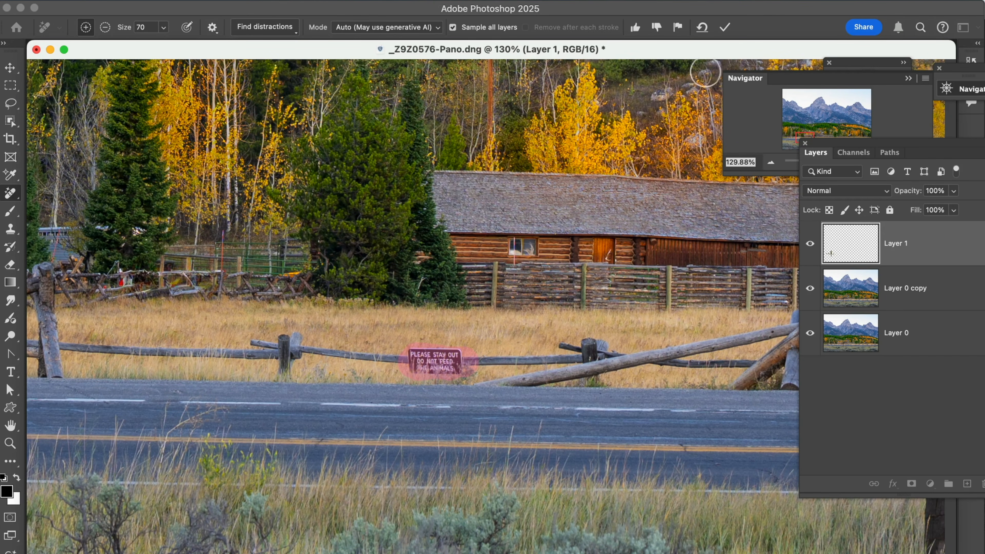
pyautogui.click(727, 28)
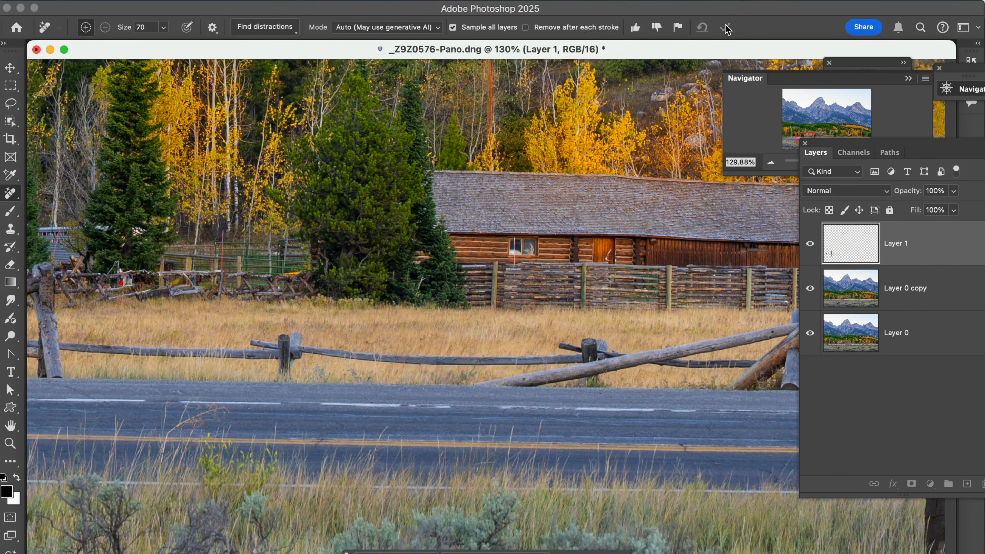
# Step: Remove the tall foreground wooden post with the Remove tool at size 150, and toggle Layer 1's visibility to compare
pyautogui.moveTo(544, 333); pyautogui.dragTo(150, 319)
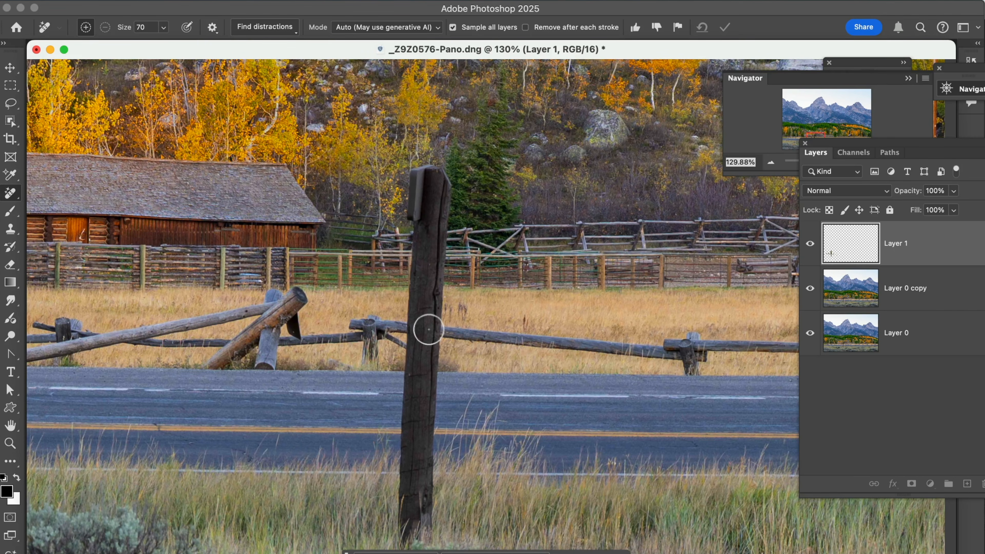
pyautogui.press(']')
pyautogui.press(']')
pyautogui.press(']')
pyautogui.press(']')
pyautogui.press(']')
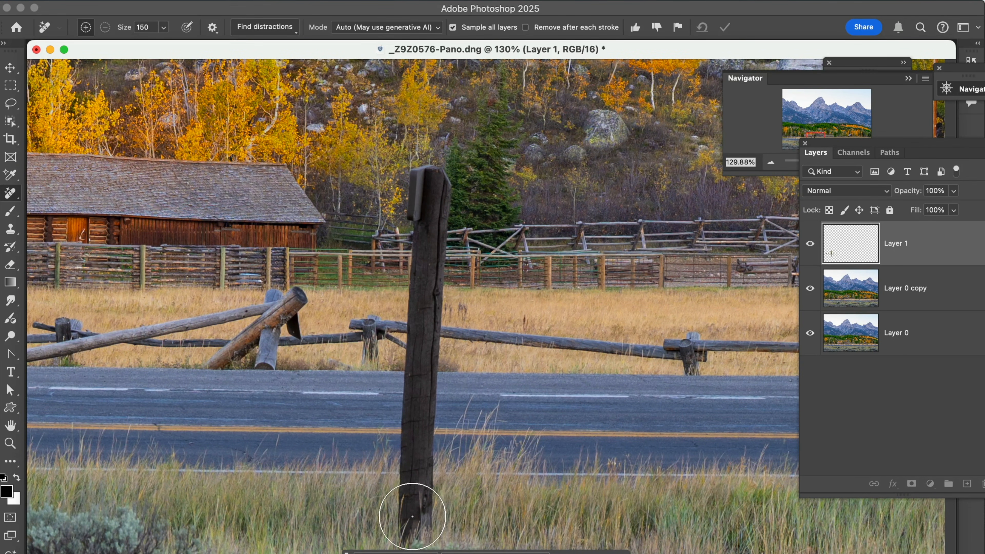
pyautogui.scroll(-10, 412, 516)
pyautogui.scroll(7, 414, 510)
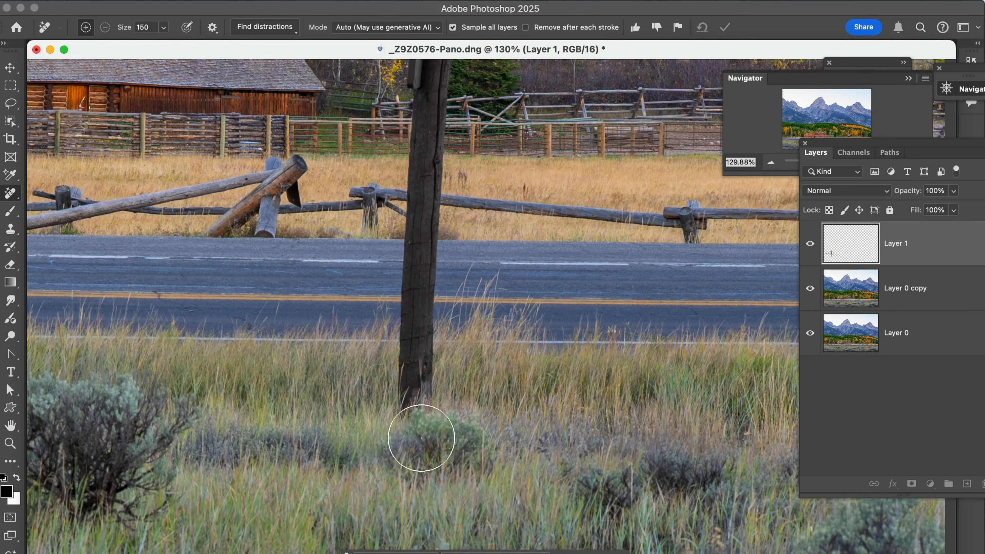
pyautogui.scroll(5, 407, 424)
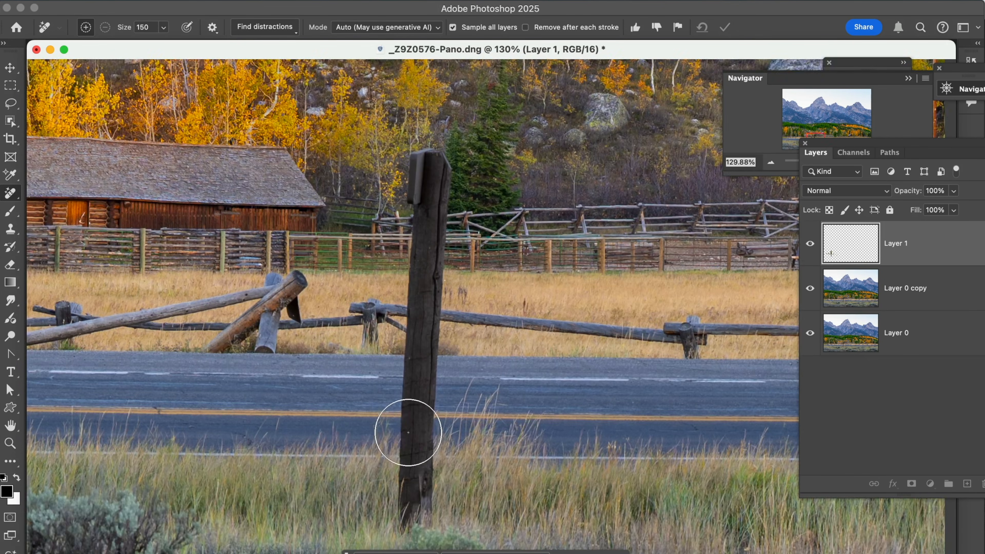
pyautogui.scroll(-8, 405, 464)
pyautogui.scroll(6, 406, 465)
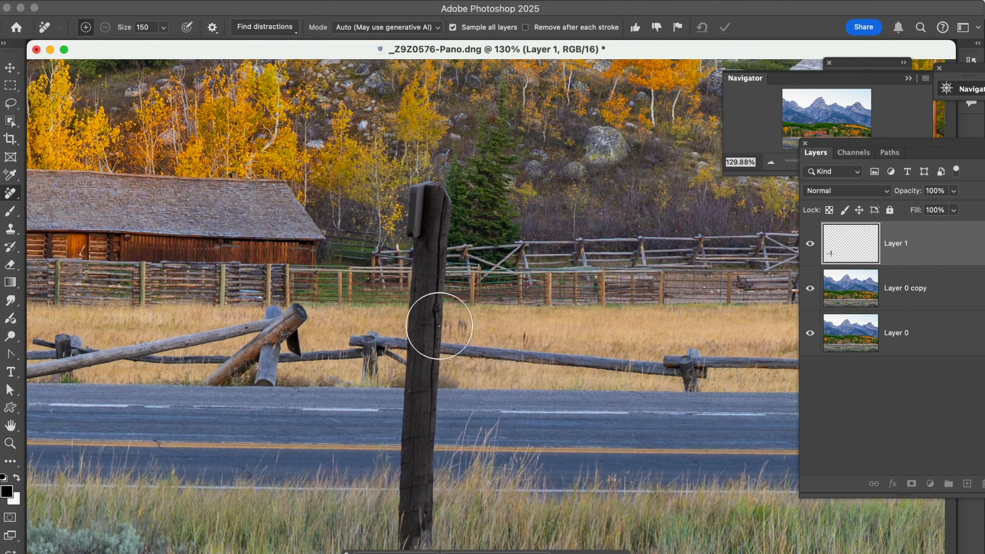
pyautogui.moveTo(423, 203)
pyautogui.mouseDown()
pyautogui.moveTo(431, 258)
pyautogui.moveTo(415, 552)
pyautogui.mouseUp()
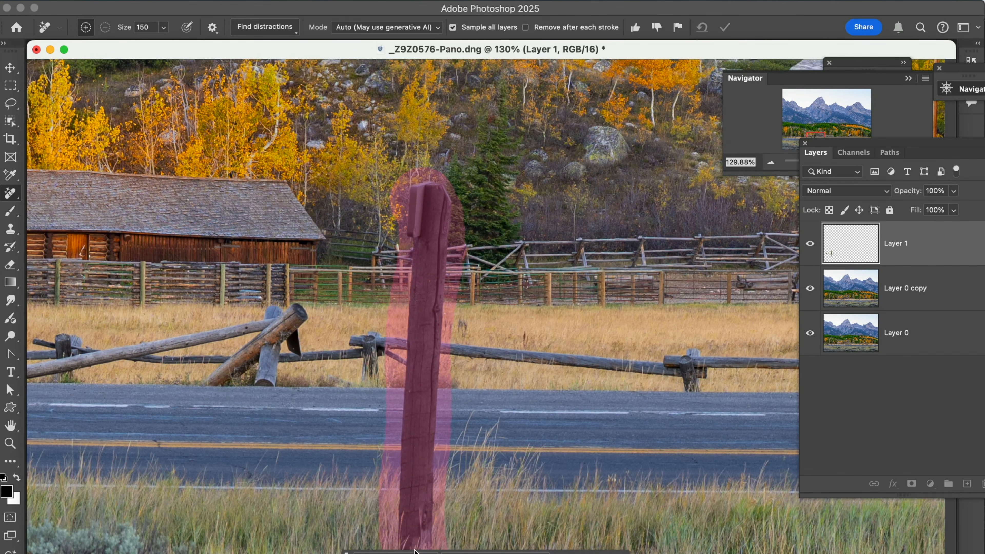
pyautogui.scroll(-8, 433, 534)
pyautogui.scroll(8, 435, 535)
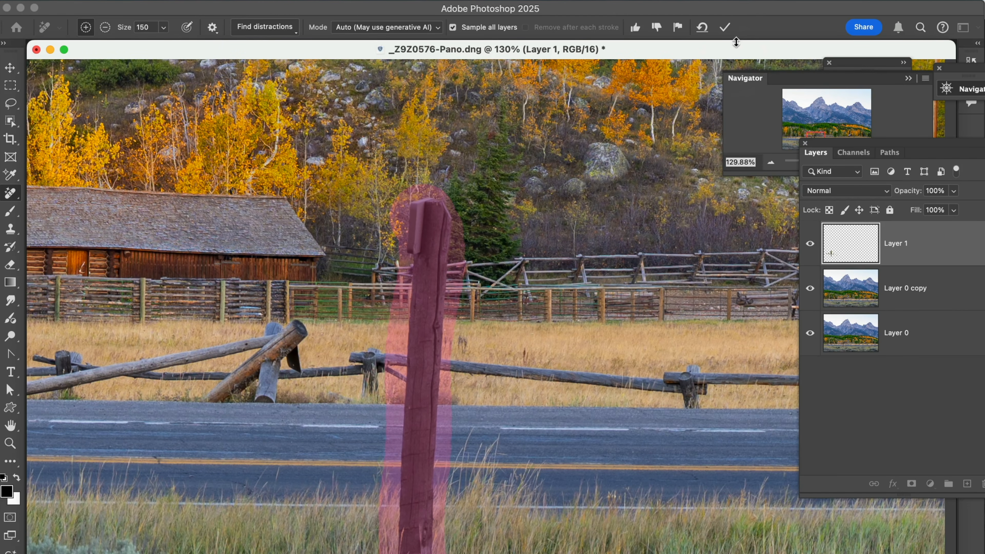
pyautogui.click(729, 28)
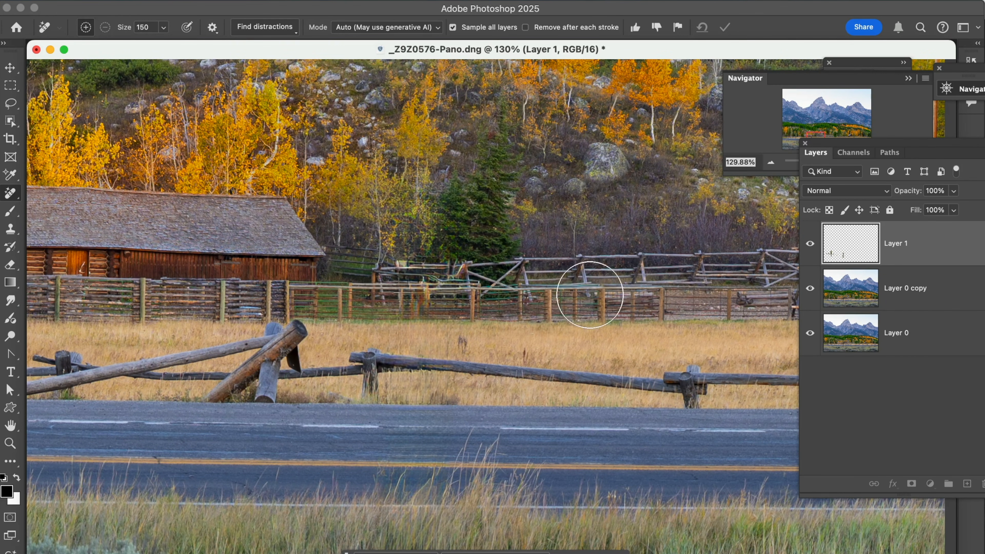
pyautogui.click(810, 244)
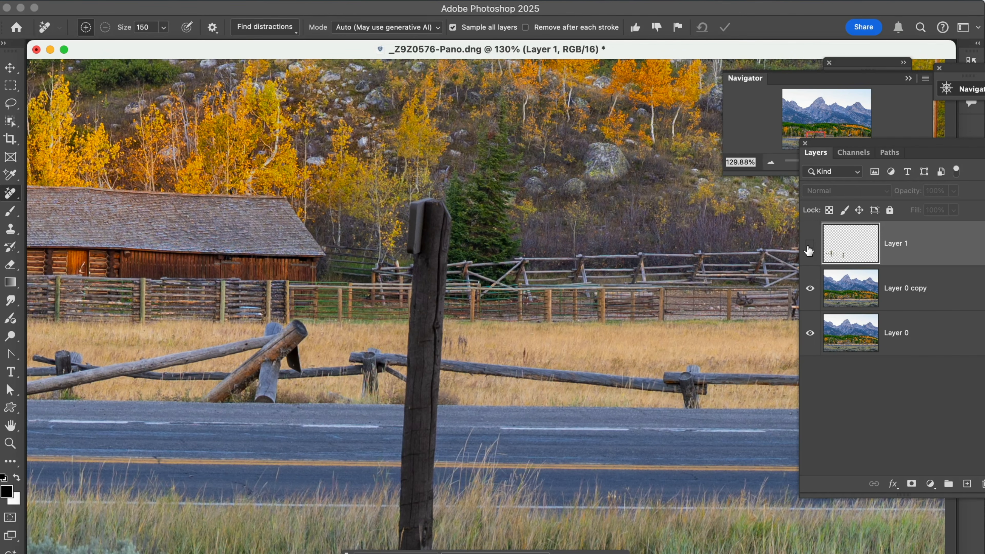
pyautogui.click(810, 245)
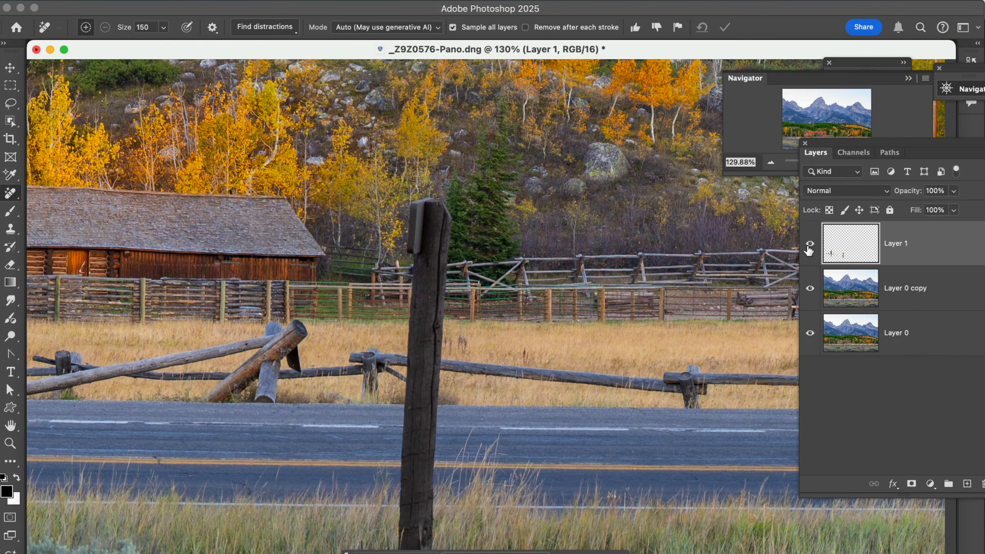
# Step: Remove the small white sign on the fence rail with the Remove tool at size 90
pyautogui.moveTo(674, 263); pyautogui.dragTo(219, 229)
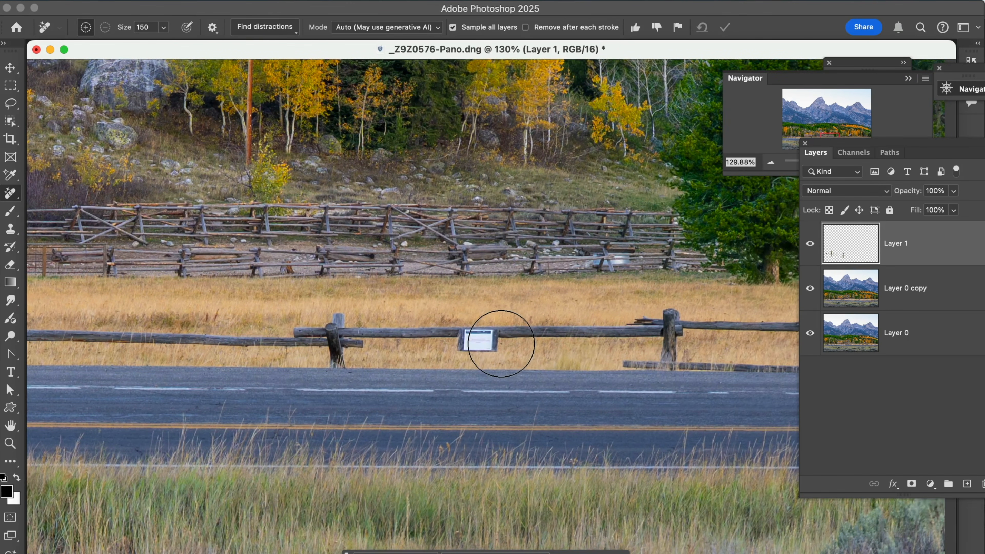
pyautogui.press('[')
pyautogui.press('[')
pyautogui.press('[')
pyautogui.moveTo(495, 342); pyautogui.dragTo(473, 342)
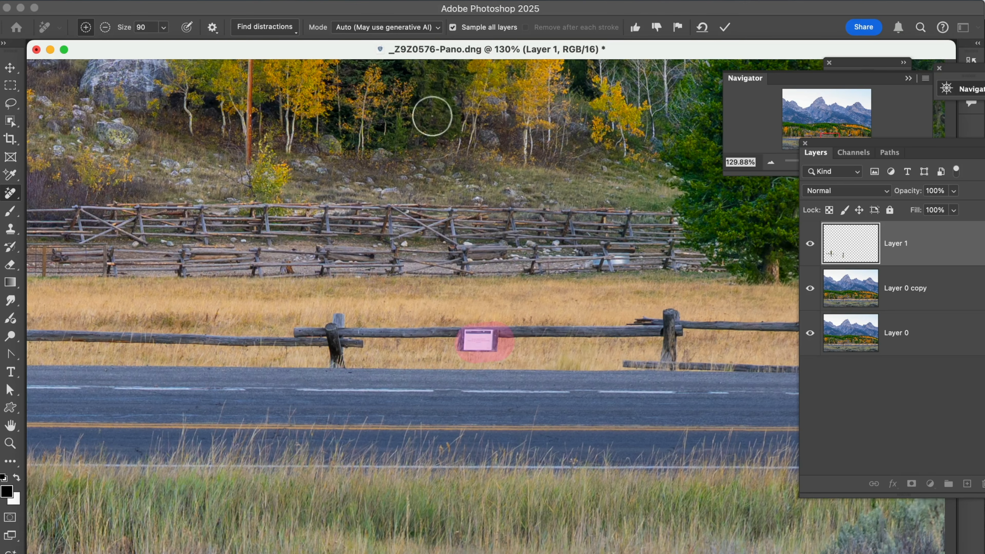
pyautogui.click(726, 27)
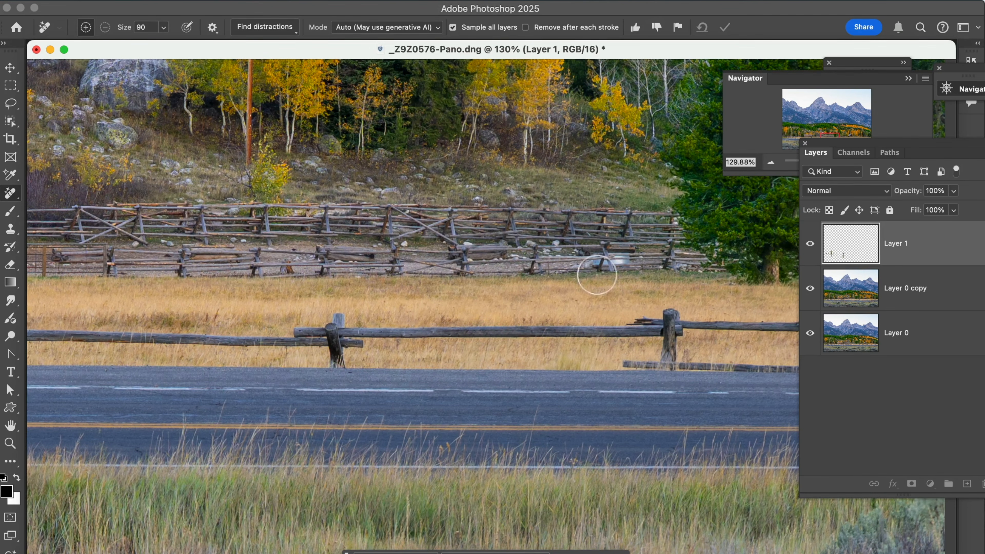
# Step: Remove the small sign on the fence to the right with the Remove tool
pyautogui.scroll(-1, 596, 299)
pyautogui.moveTo(598, 309); pyautogui.dragTo(231, 317)
pyautogui.moveTo(570, 280); pyautogui.dragTo(238, 318)
pyautogui.moveTo(436, 294); pyautogui.dragTo(194, 299)
pyautogui.moveTo(384, 299); pyautogui.dragTo(195, 323)
pyautogui.moveTo(460, 346); pyautogui.dragTo(244, 376)
pyautogui.moveTo(492, 359); pyautogui.dragTo(423, 371)
pyautogui.moveTo(664, 434); pyautogui.dragTo(665, 423)
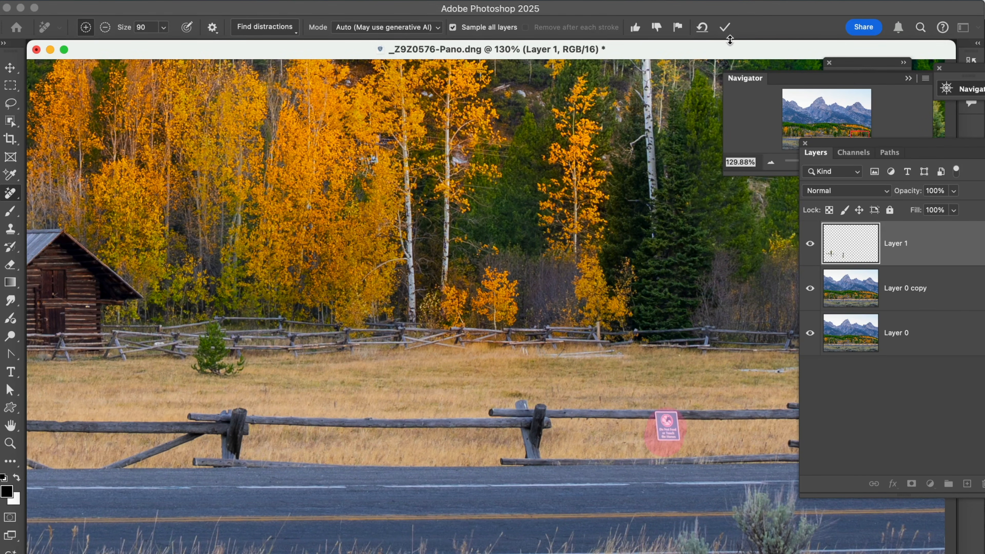
pyautogui.click(726, 29)
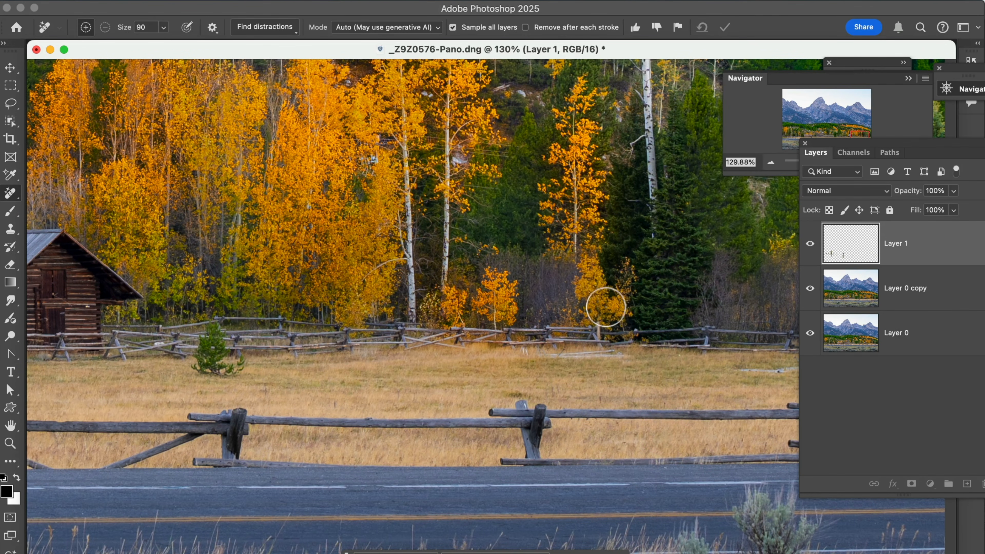
# Step: Pan along the fence line and treeline to check for any remaining distractions
pyautogui.moveTo(653, 325); pyautogui.dragTo(360, 268)
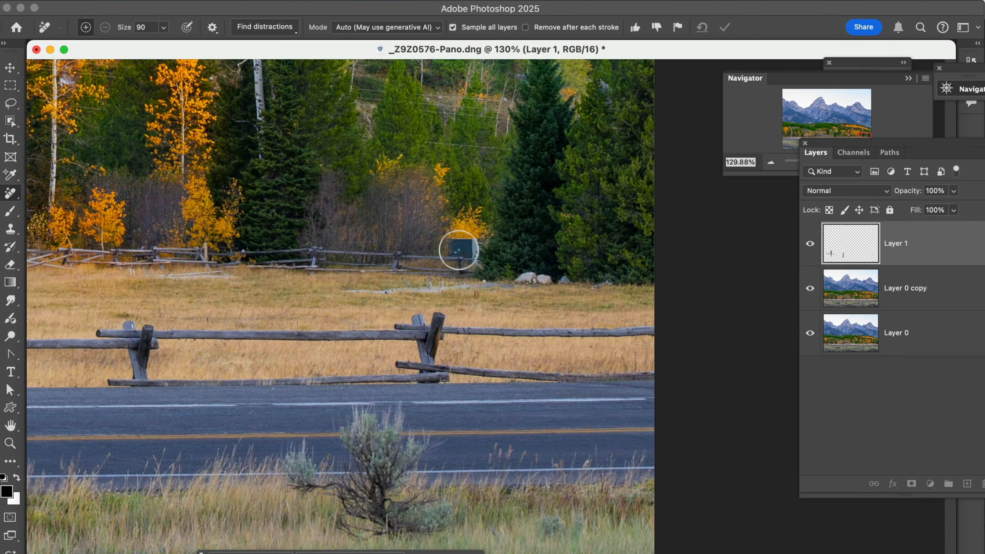
pyautogui.moveTo(360, 294); pyautogui.dragTo(633, 275)
pyautogui.moveTo(191, 330); pyautogui.dragTo(598, 315)
pyautogui.moveTo(352, 315); pyautogui.dragTo(418, 320)
pyautogui.moveTo(322, 320); pyautogui.dragTo(411, 295)
pyautogui.moveTo(342, 307); pyautogui.dragTo(506, 396)
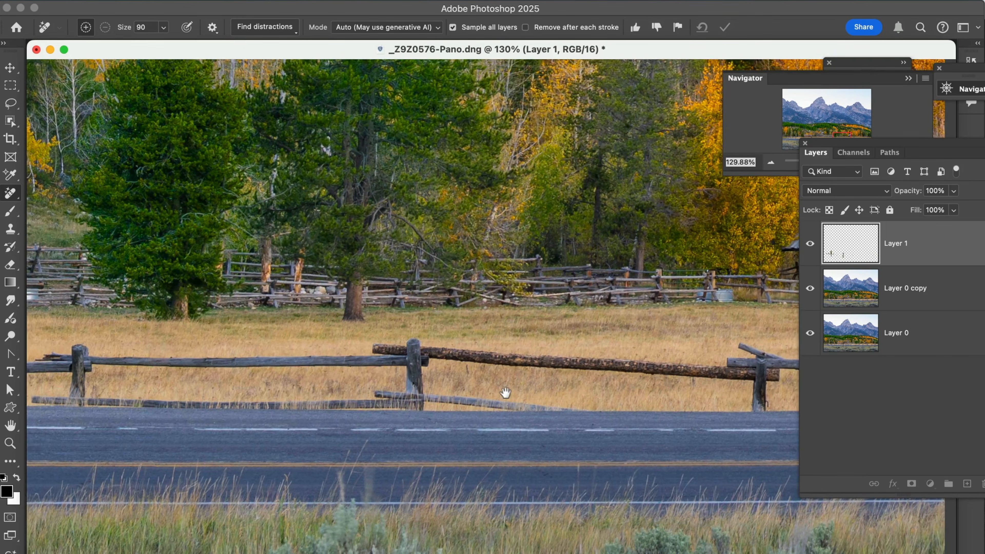
pyautogui.moveTo(356, 312); pyautogui.dragTo(471, 375)
pyautogui.moveTo(447, 276); pyautogui.dragTo(489, 300)
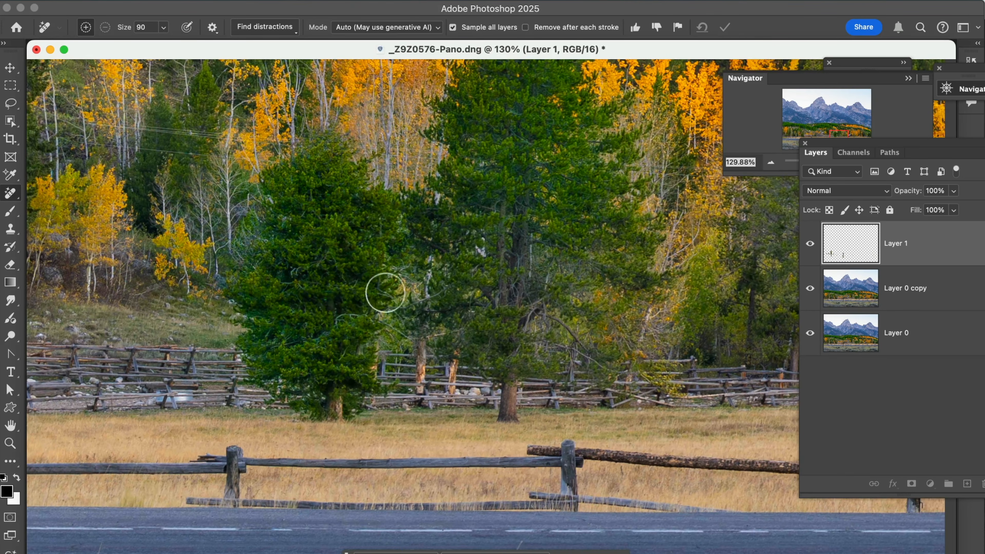
# Step: Zoom out to the whole panorama and stamp all visible layers into a new merged layer
pyautogui.click(766, 144)
pyautogui.click(770, 162)
pyautogui.click(770, 162)
pyautogui.click(770, 162)
pyautogui.click(770, 162)
pyautogui.moveTo(627, 270); pyautogui.dragTo(346, 304)
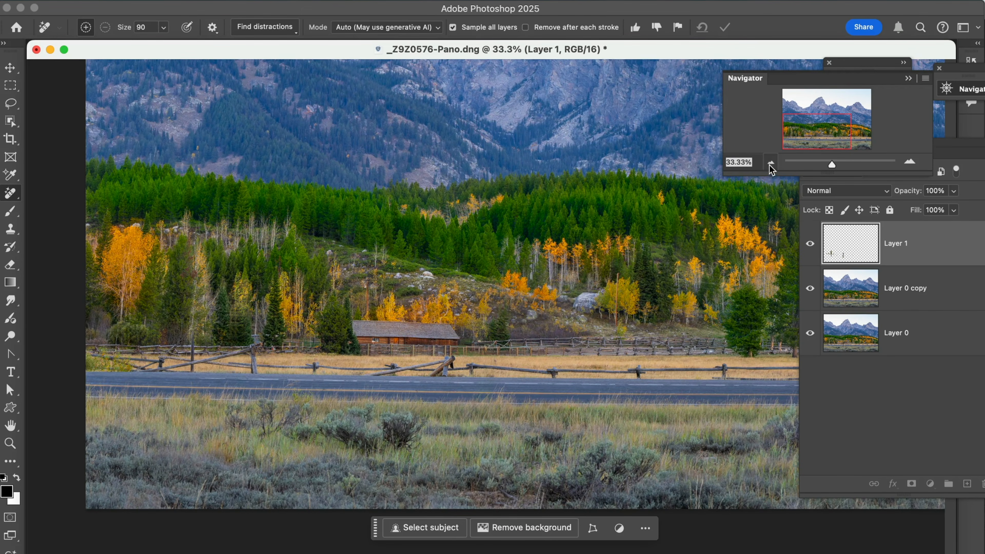
pyautogui.click(770, 162)
pyautogui.click(771, 162)
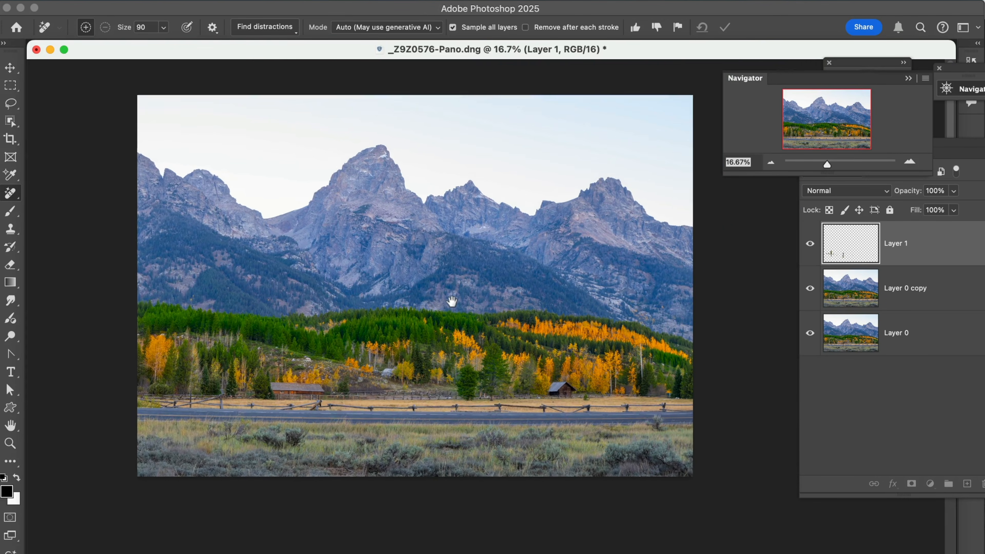
pyautogui.moveTo(452, 302); pyautogui.dragTo(458, 302)
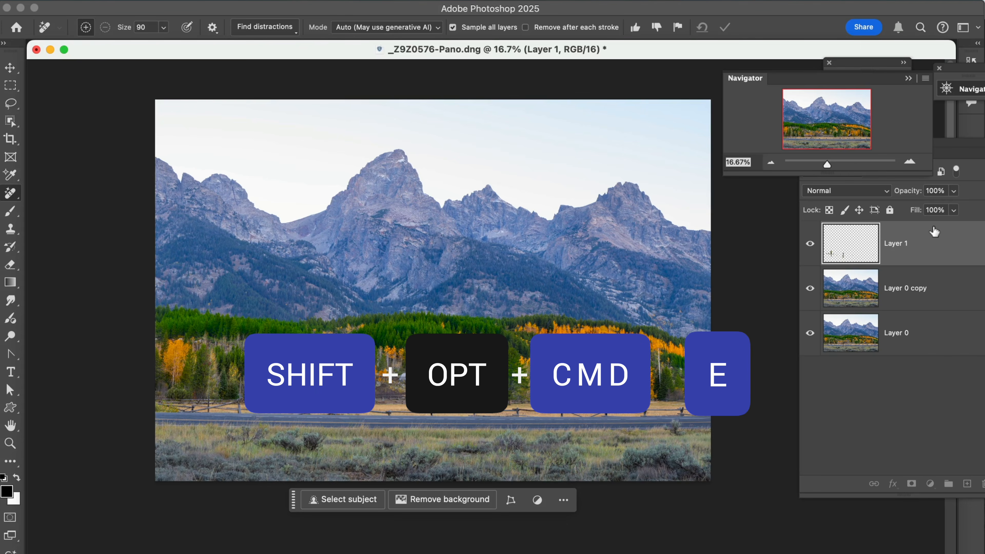
pyautogui.press('shift+alt+super+e')
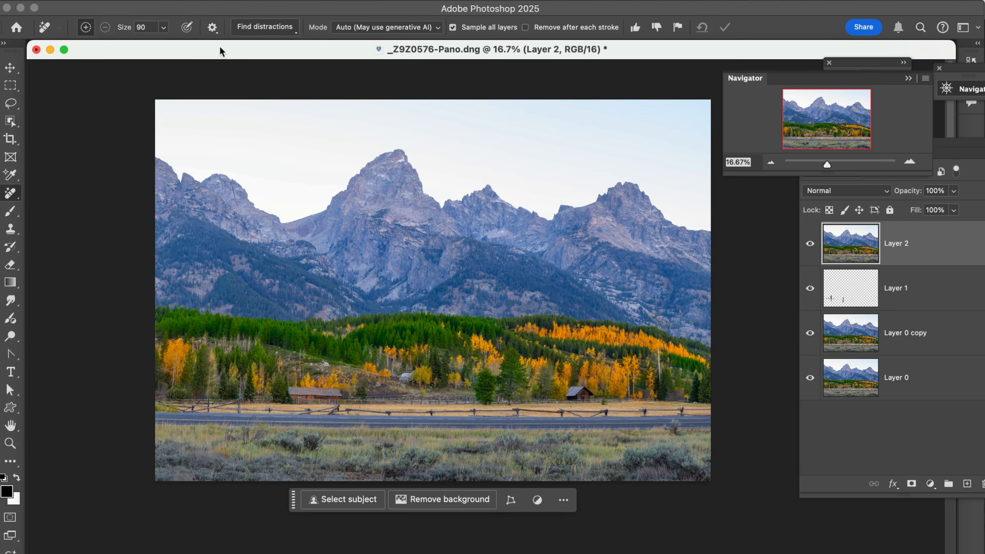
# Step: Open Sky Replacement and pick an orange-cloud sky from the Sunsets presets
pyautogui.click(160, 1)
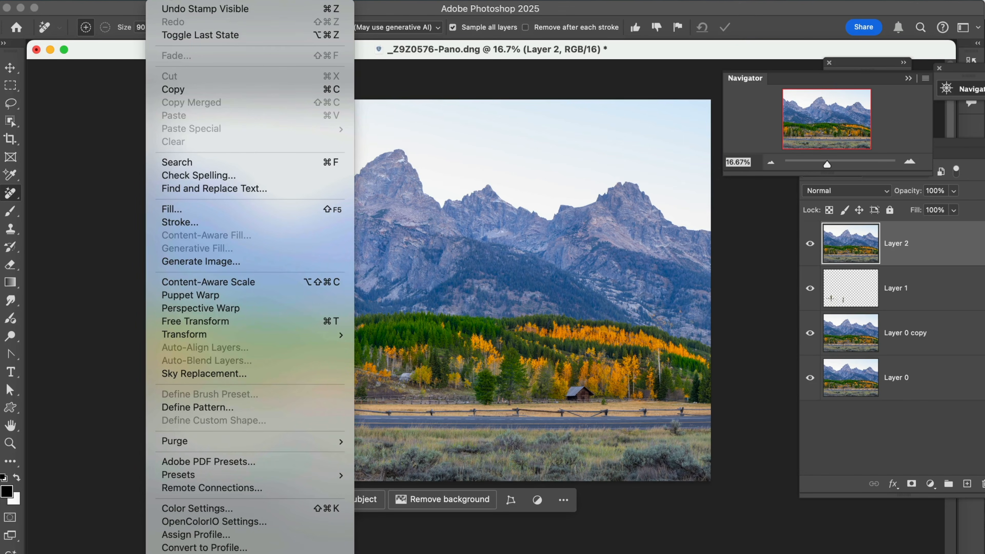
pyautogui.click(194, 374)
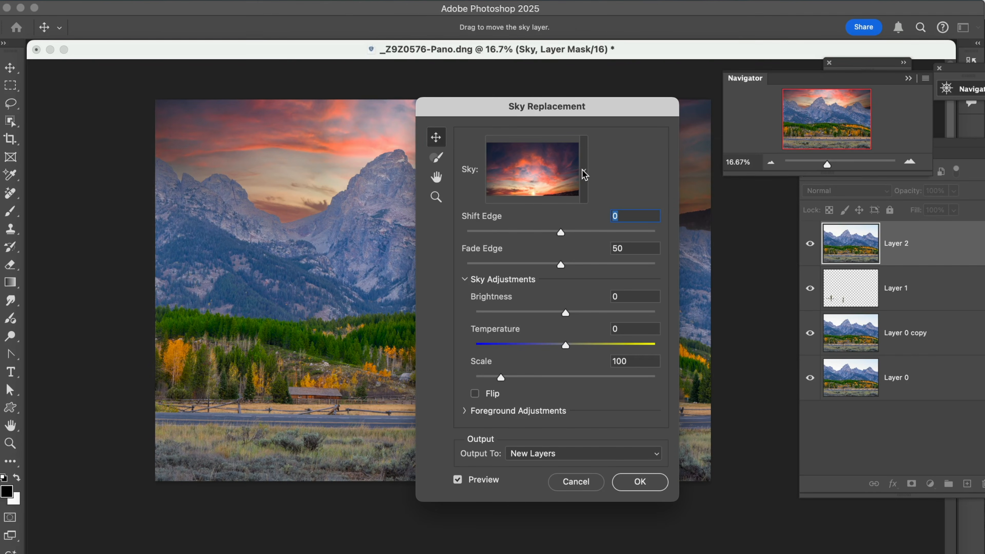
pyautogui.moveTo(590, 110); pyautogui.dragTo(545, 135)
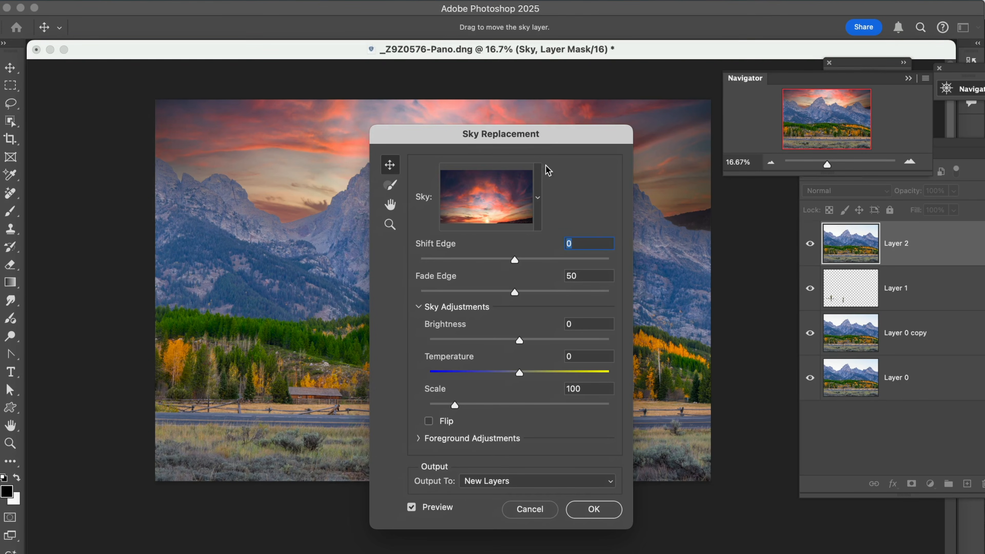
pyautogui.click(536, 198)
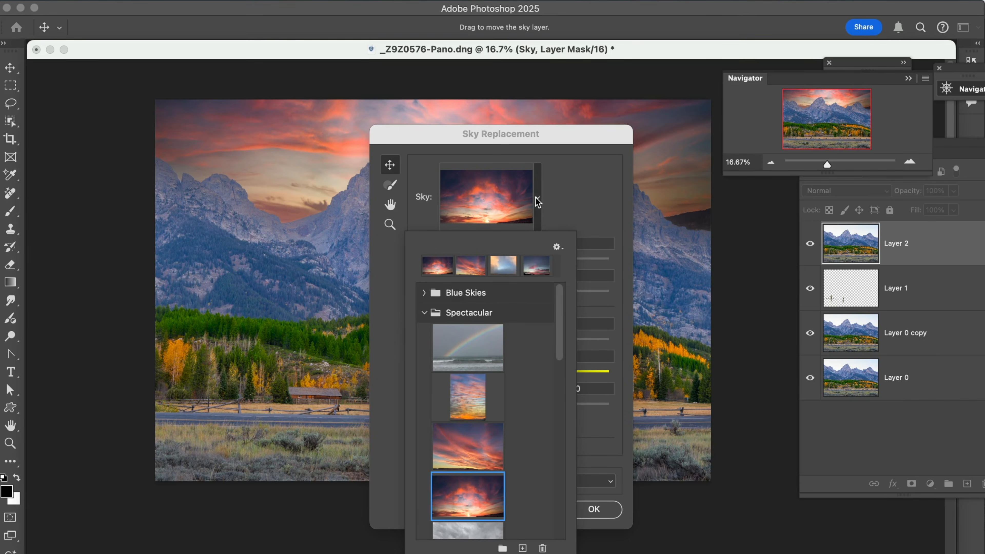
pyautogui.moveTo(563, 308); pyautogui.dragTo(567, 433)
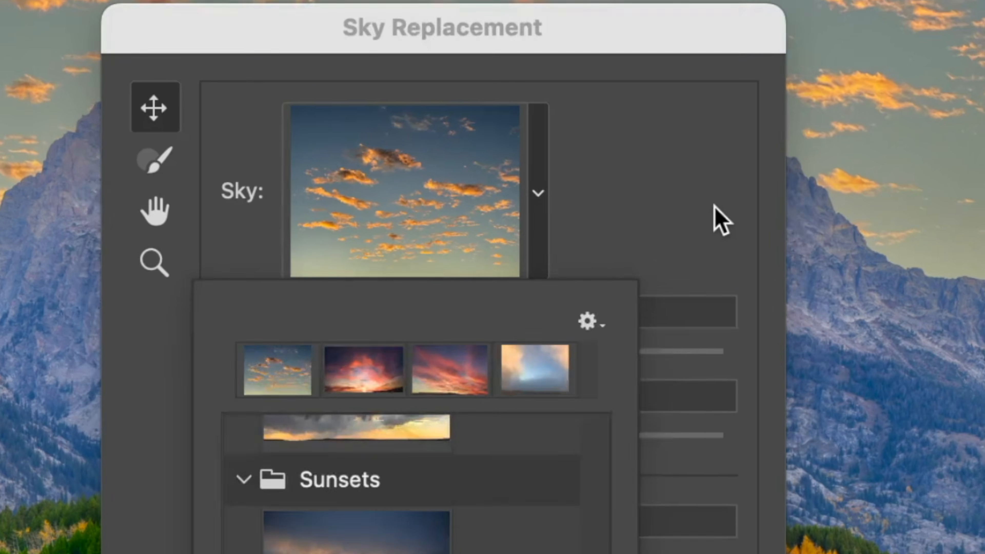
pyautogui.click(715, 206)
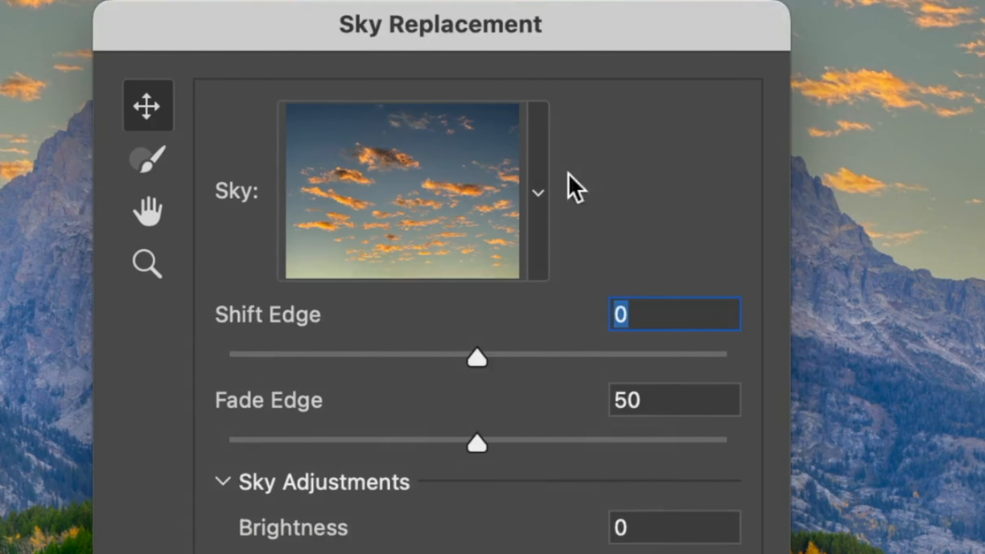
# Step: Import Z9Z_6699.jpg from the Skies folder on the Desktop as a new sky preset and apply it
pyautogui.click(540, 194)
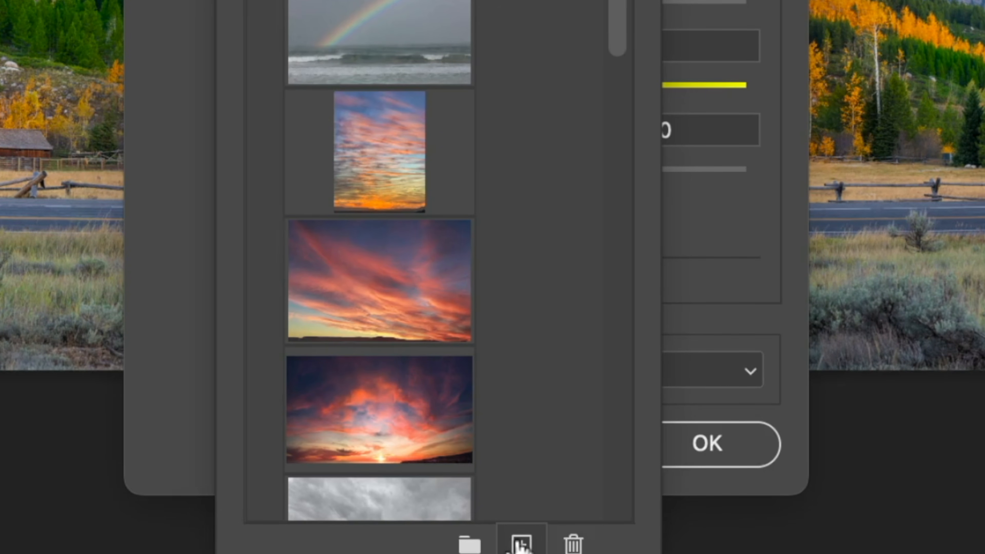
pyautogui.click(521, 546)
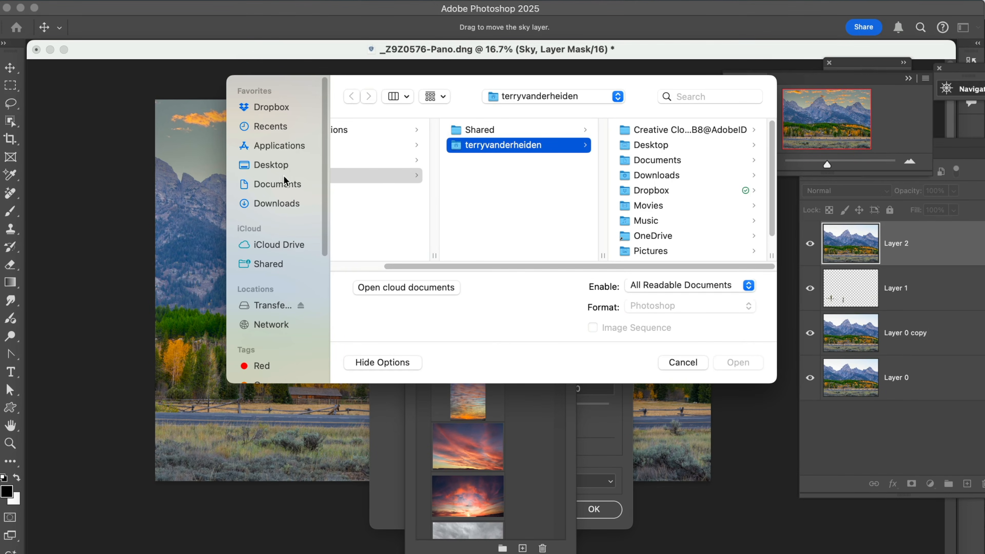
pyautogui.click(275, 165)
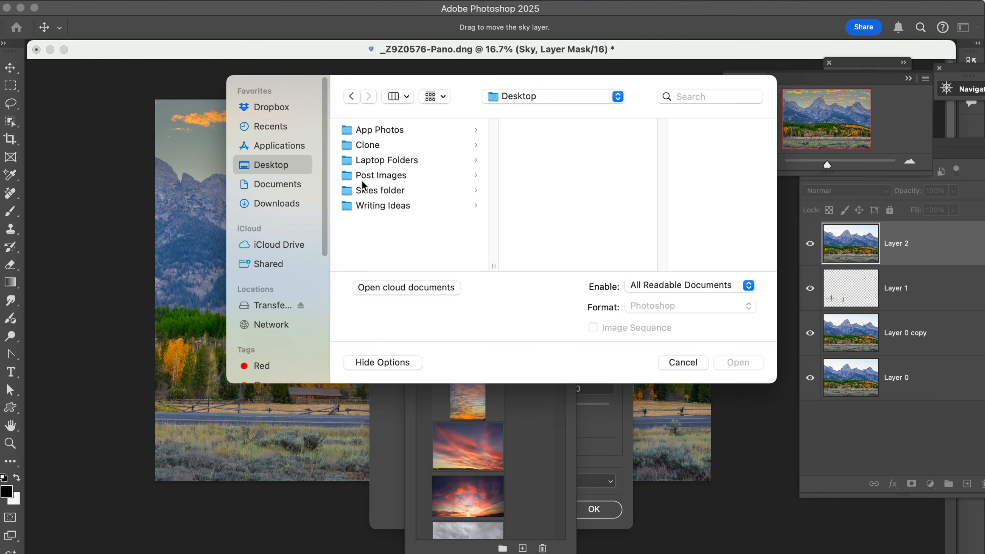
pyautogui.click(354, 191)
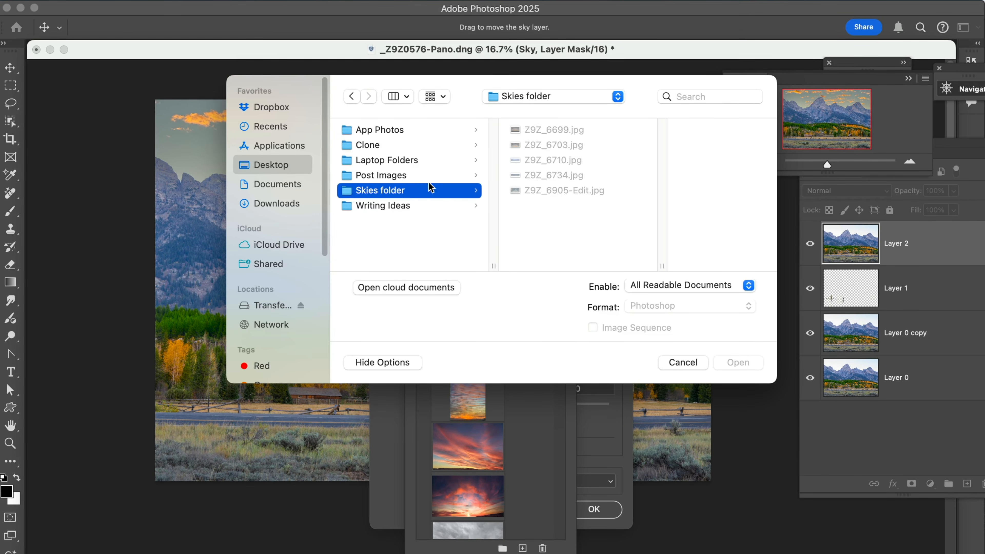
pyautogui.click(527, 132)
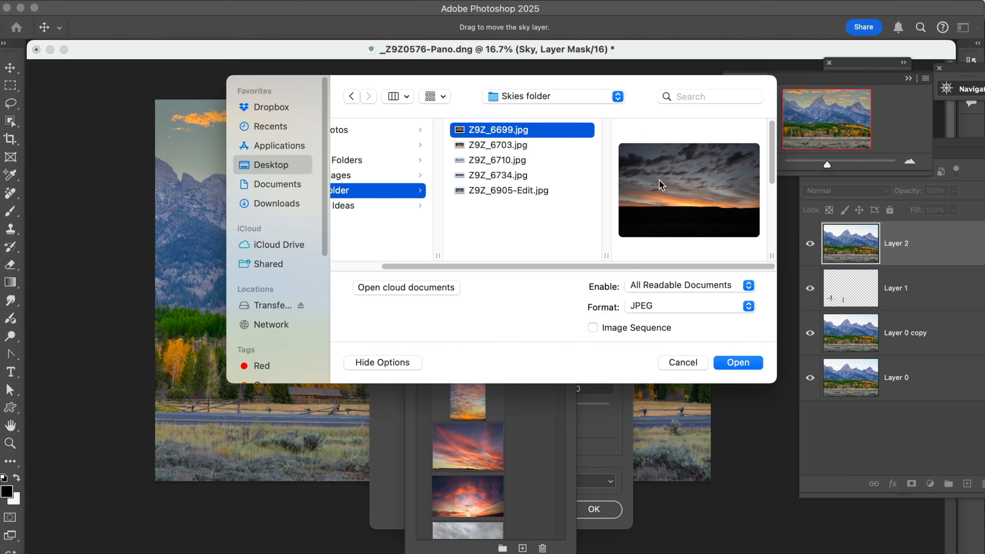
pyautogui.click(739, 363)
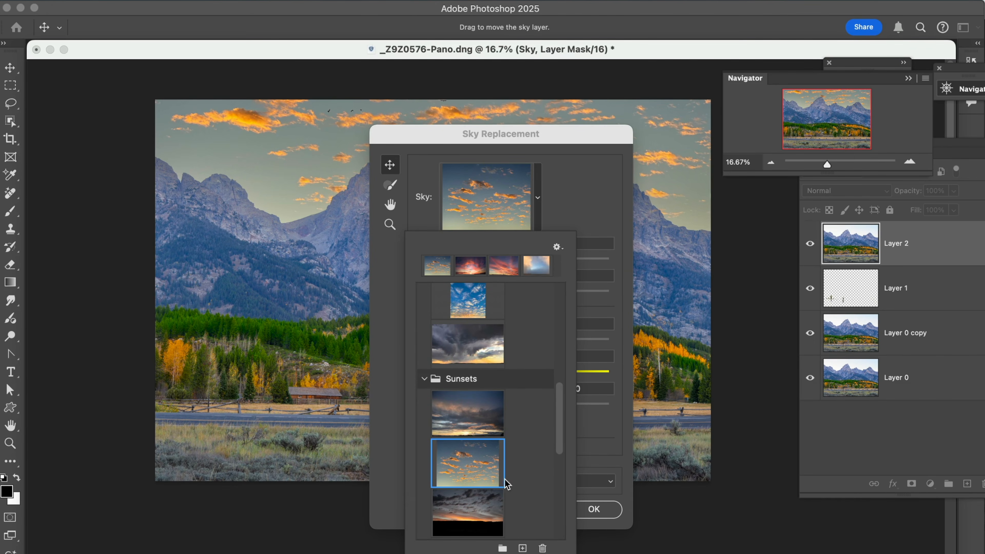
pyautogui.click(483, 514)
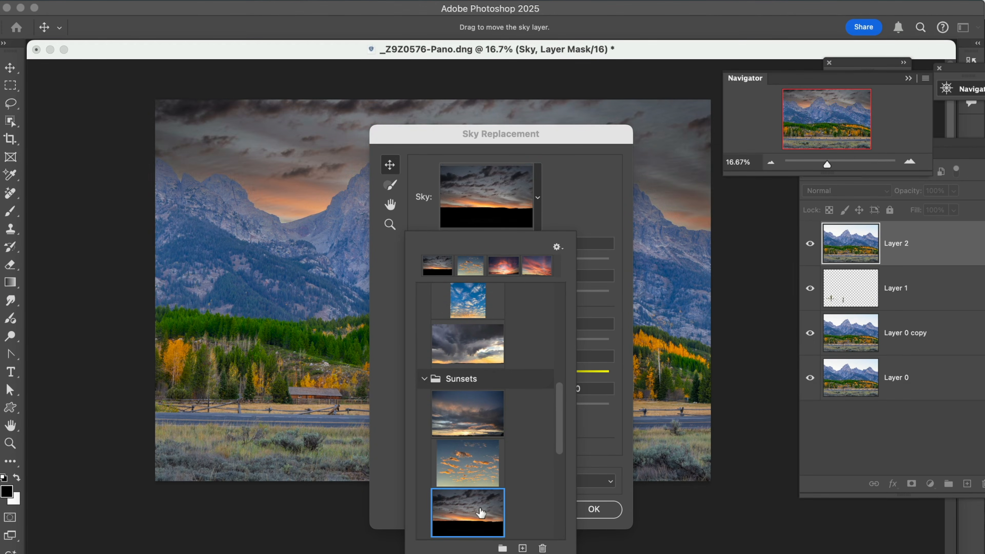
# Step: Import Z9Z_6905-Edit.jpg from the Skies folder as another sky preset and apply it as the sky
pyautogui.click(509, 131)
pyautogui.moveTo(509, 128); pyautogui.dragTo(519, 105)
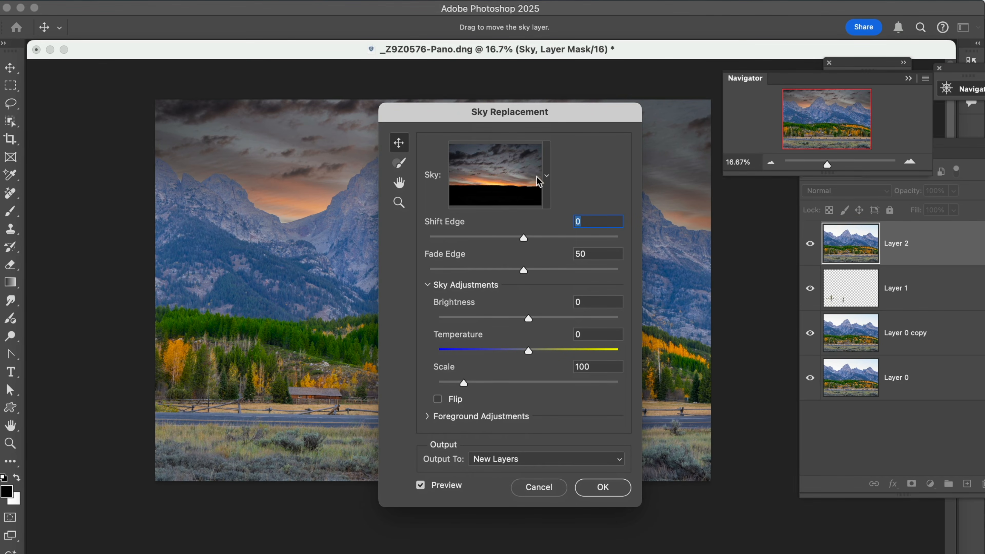
pyautogui.click(546, 178)
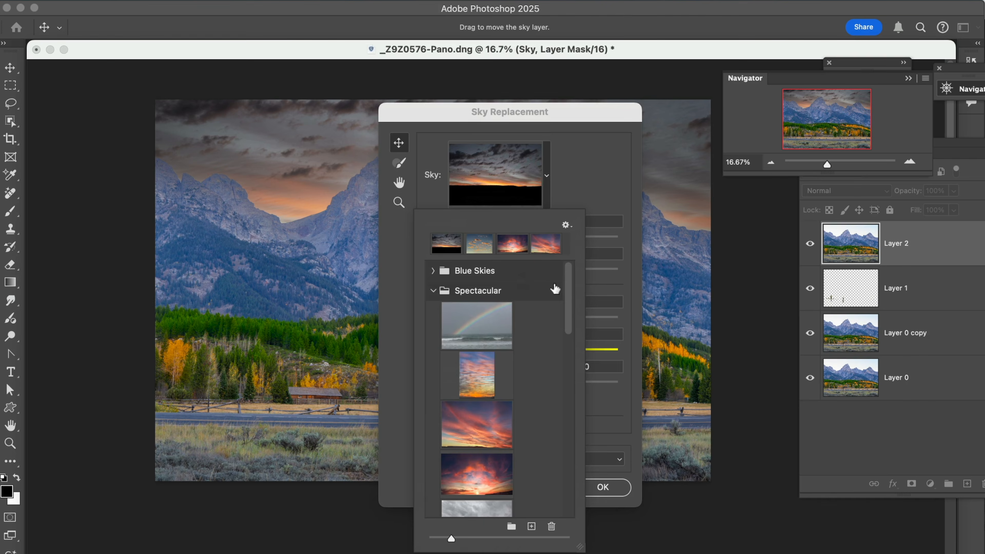
pyautogui.moveTo(571, 285); pyautogui.dragTo(571, 291)
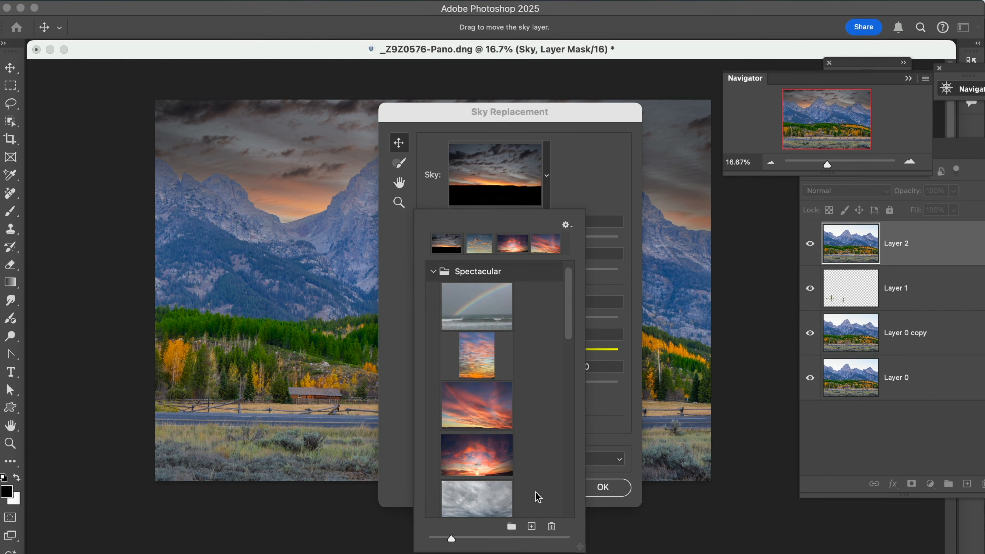
pyautogui.click(531, 527)
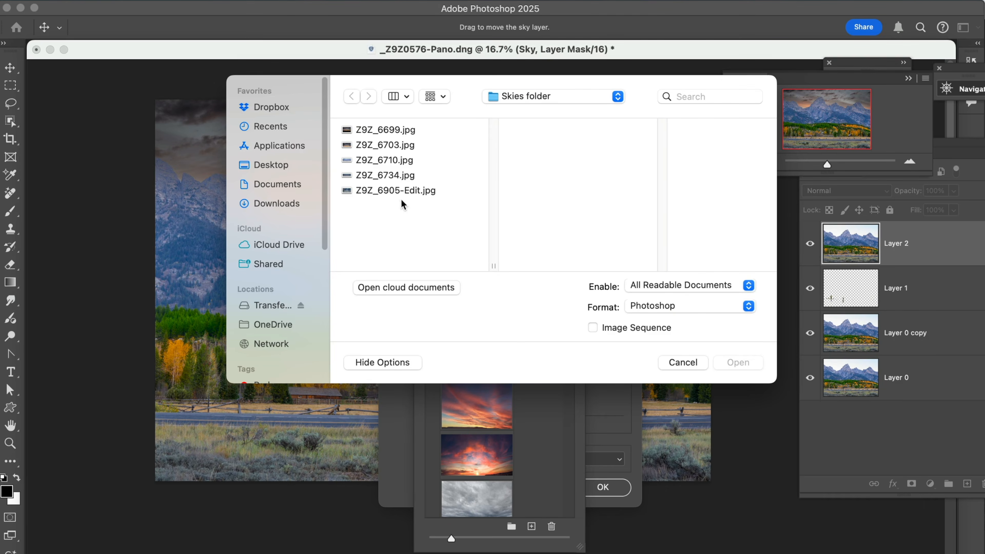
pyautogui.click(395, 190)
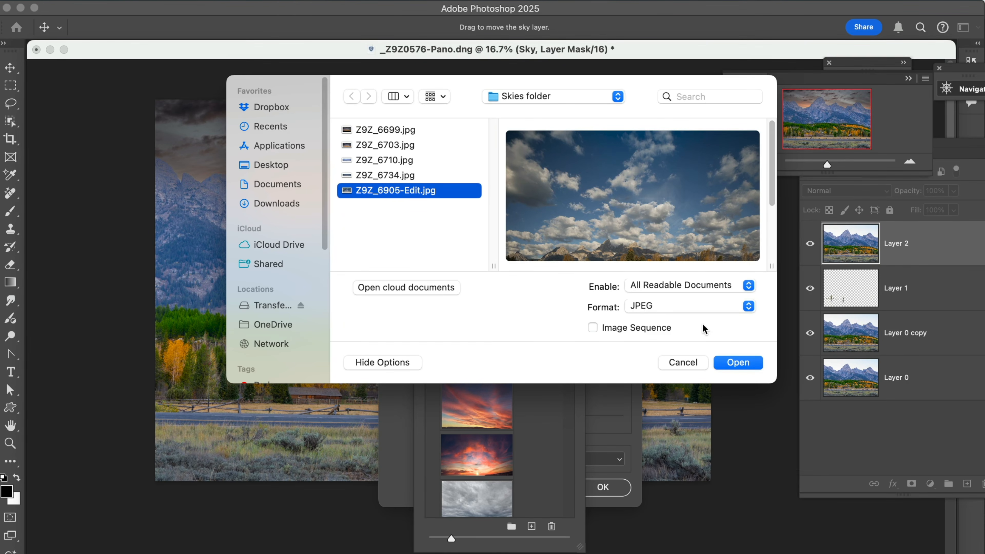
pyautogui.click(732, 365)
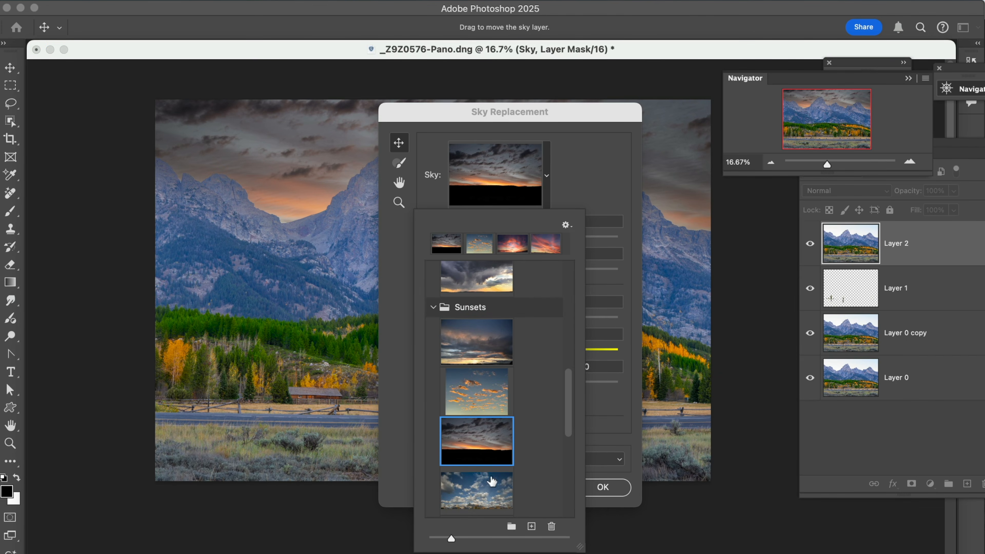
pyautogui.click(485, 487)
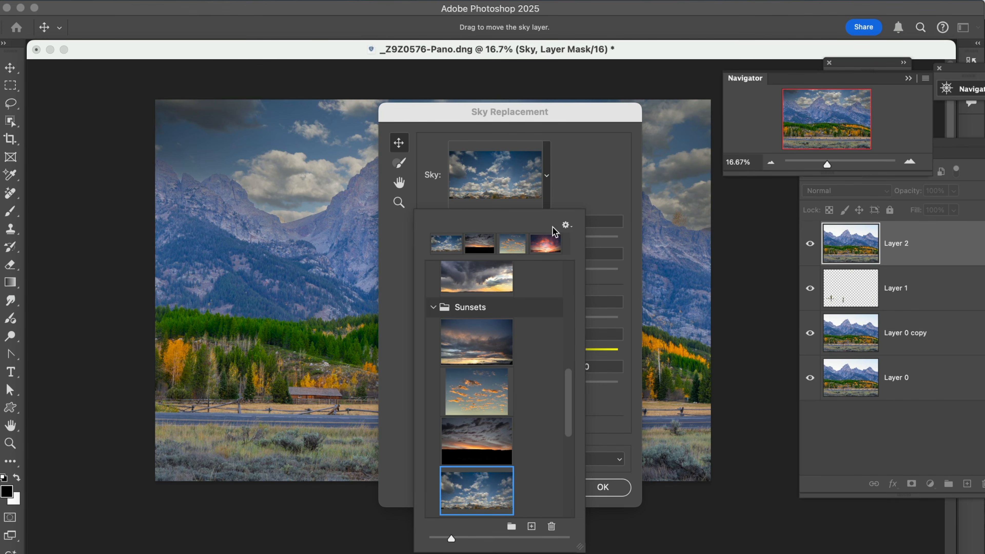
# Step: Set the sky Temperature to 22 and Scale to 134, then apply the sky replacement
pyautogui.moveTo(554, 112); pyautogui.dragTo(509, 179)
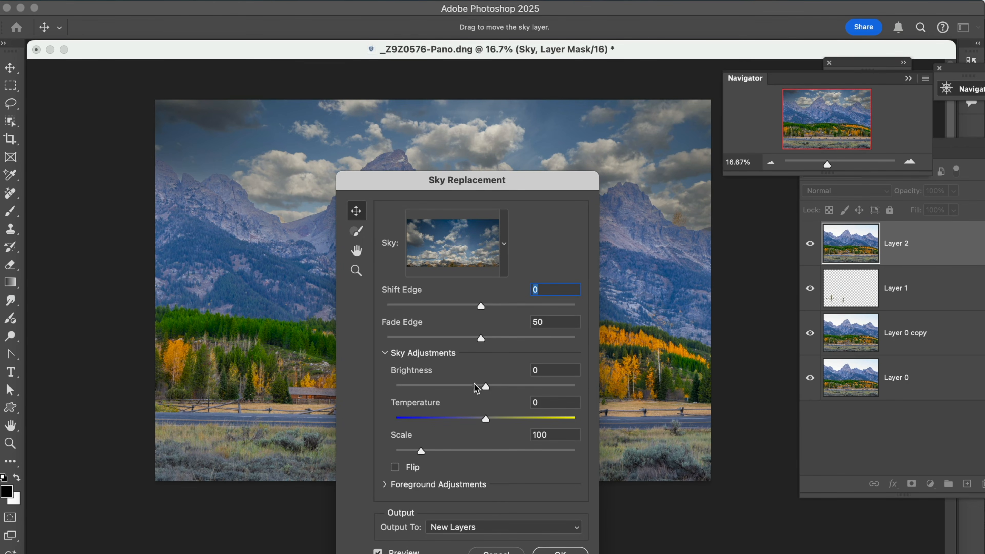
pyautogui.moveTo(487, 422); pyautogui.dragTo(506, 418)
pyautogui.moveTo(422, 453); pyautogui.dragTo(413, 454)
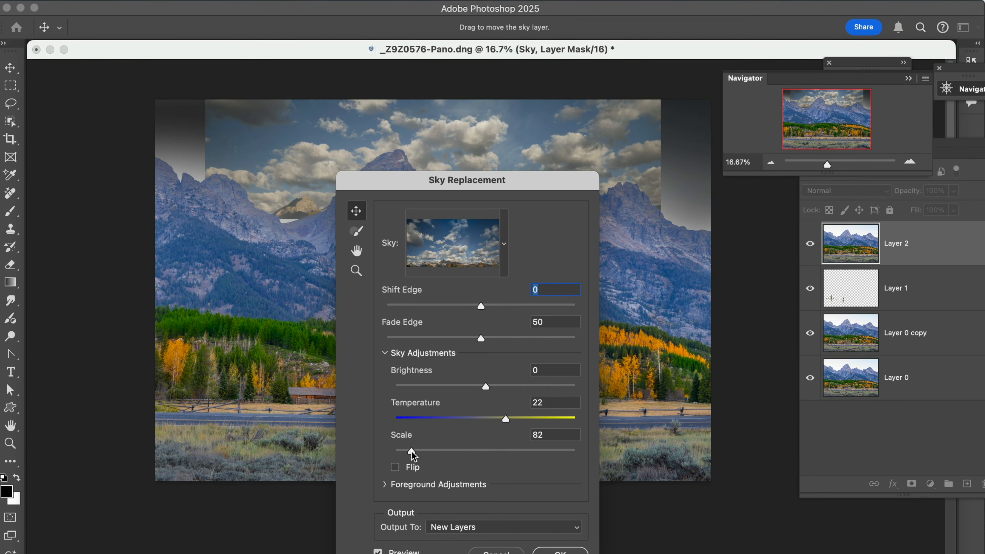
pyautogui.moveTo(412, 451); pyautogui.dragTo(438, 451)
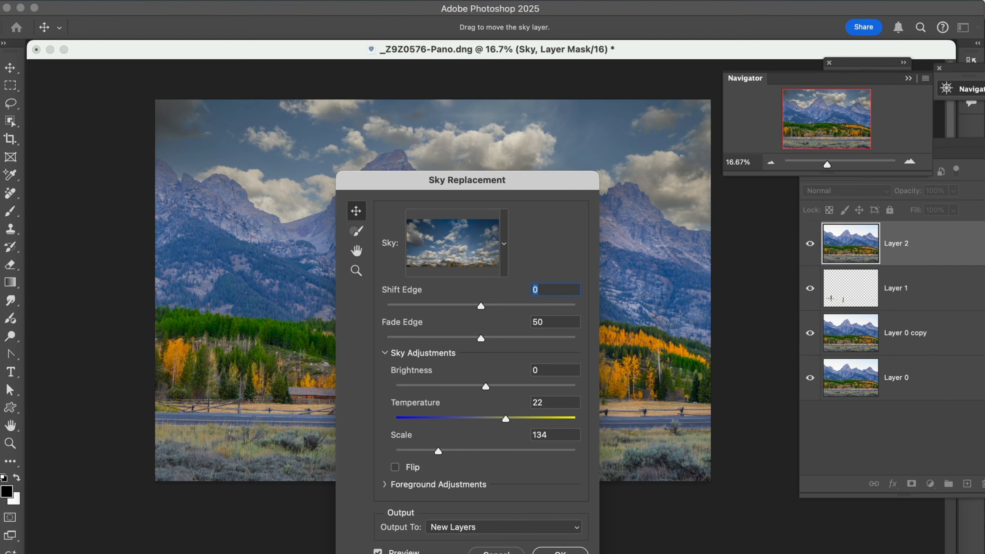
pyautogui.click(562, 552)
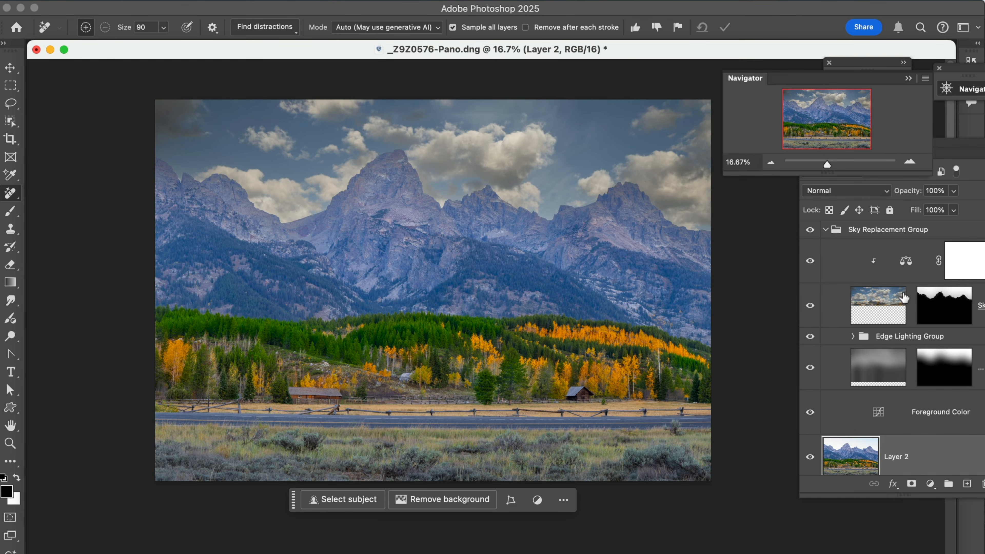
# Step: Select the Sky Replacement Group and collapse it in the layer stack
pyautogui.click(828, 230)
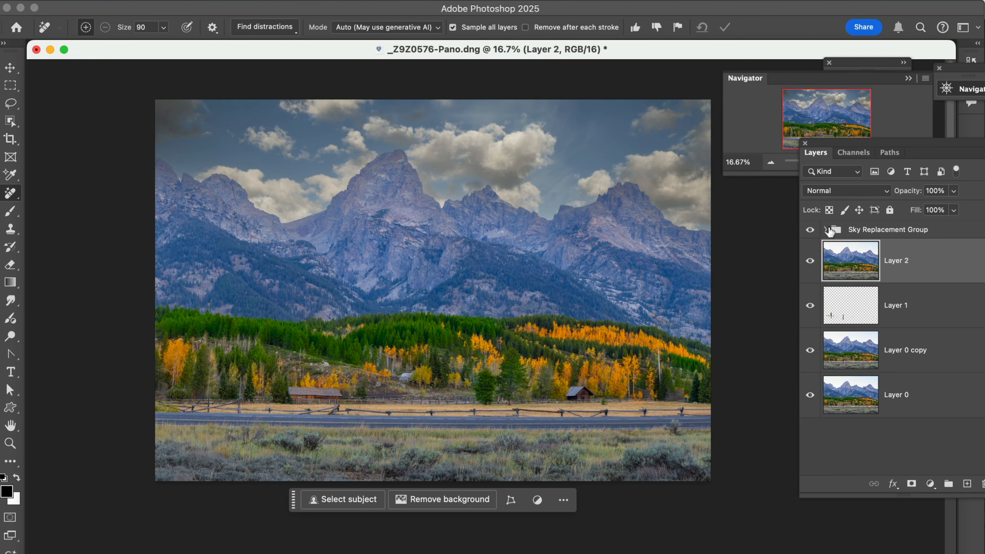
pyautogui.click(881, 233)
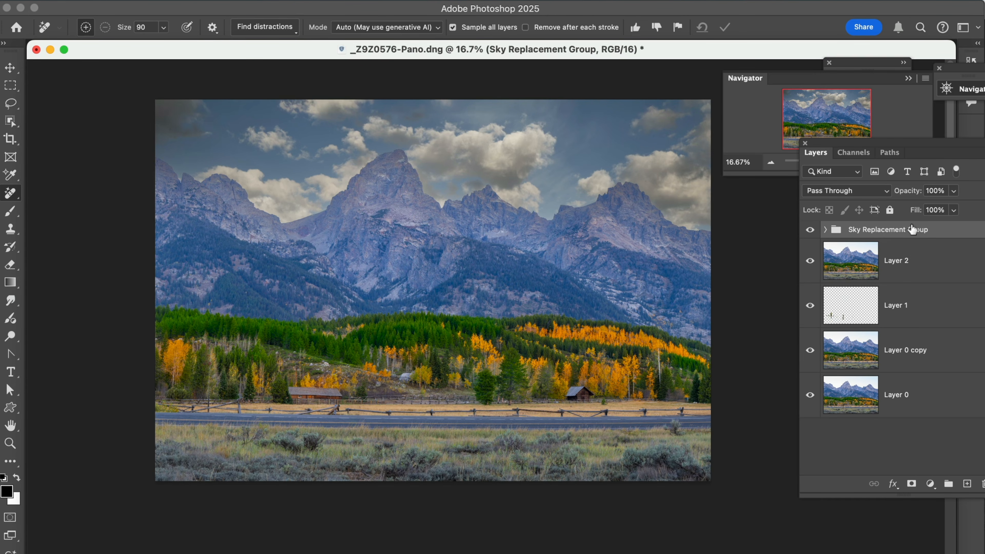
pyautogui.click(827, 231)
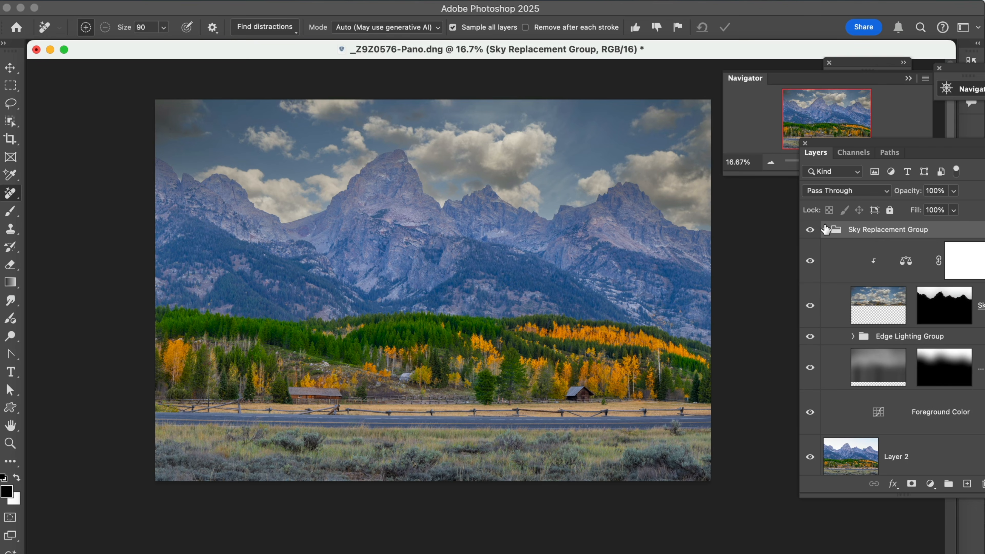
pyautogui.click(825, 230)
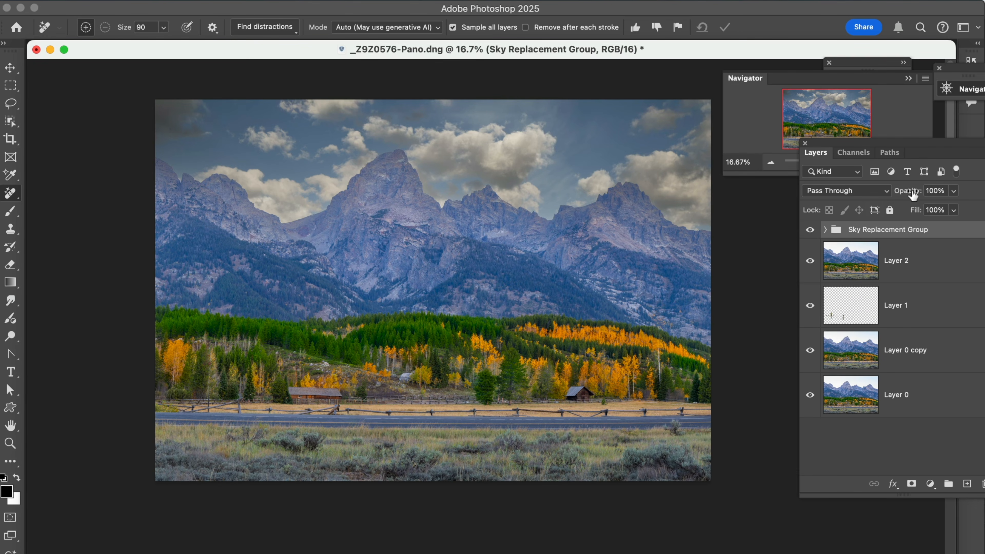
pyautogui.moveTo(914, 195)
pyautogui.mouseDown()
pyautogui.moveTo(896, 197)
pyautogui.moveTo(919, 193)
pyautogui.mouseUp()
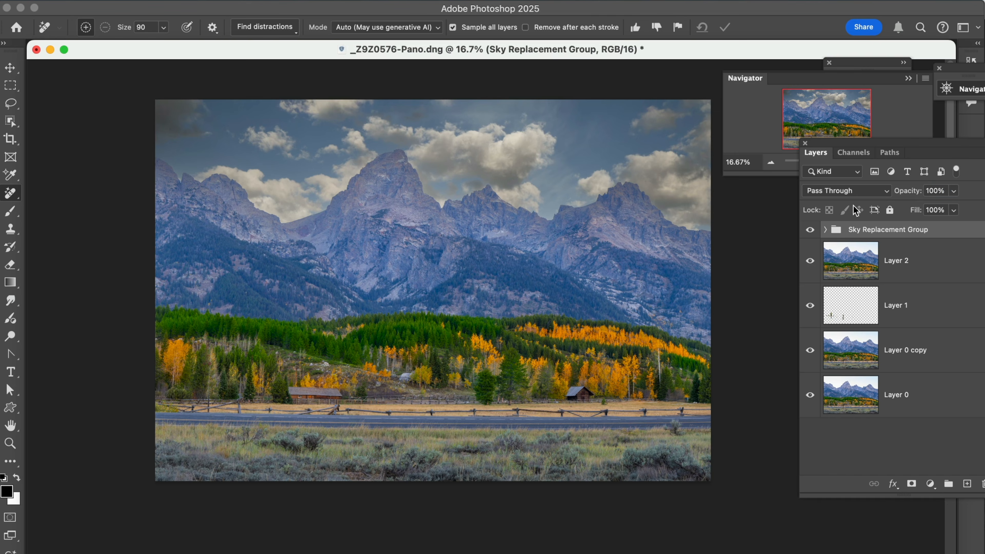